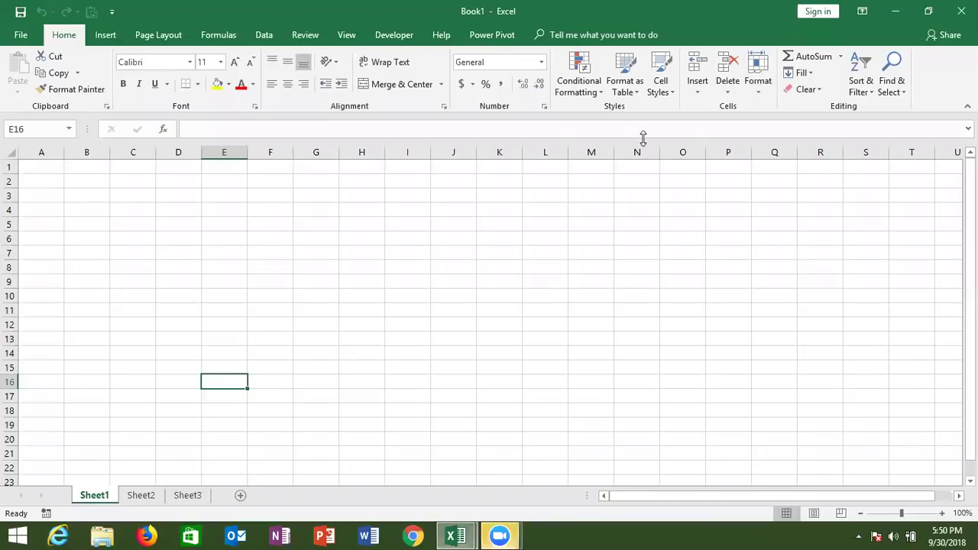
# Return to the Book1 workbook and select cells A4, then A2
pyautogui.press('super+d')
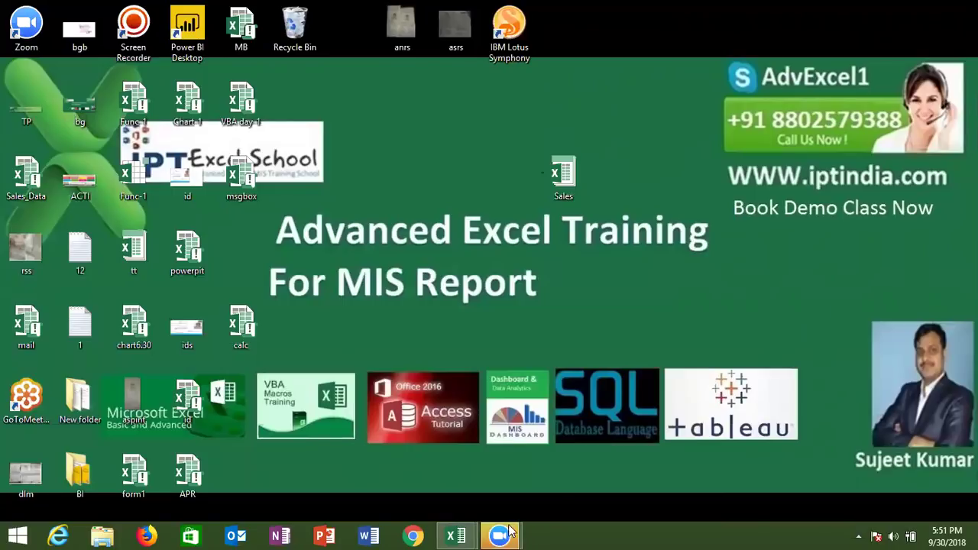
pyautogui.moveTo(465, 534)
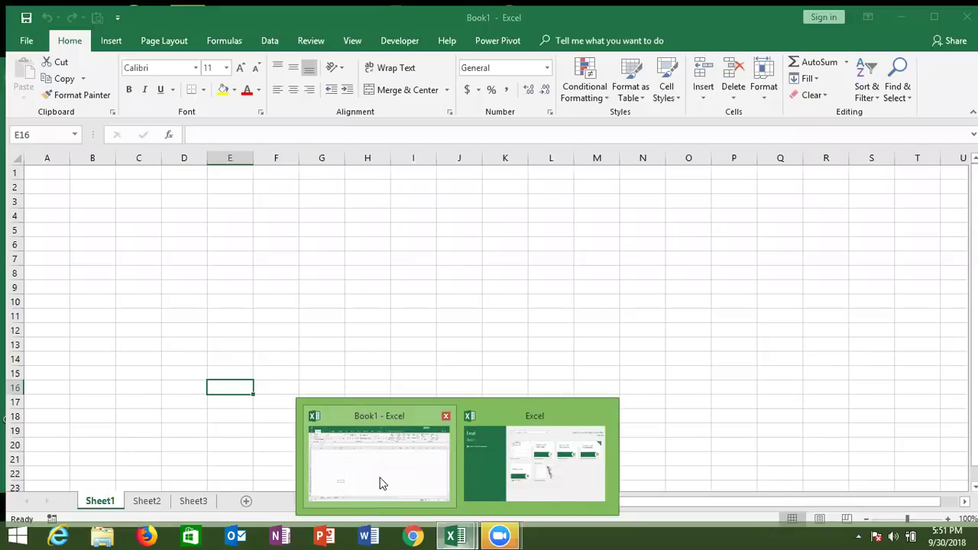
pyautogui.click(380, 478)
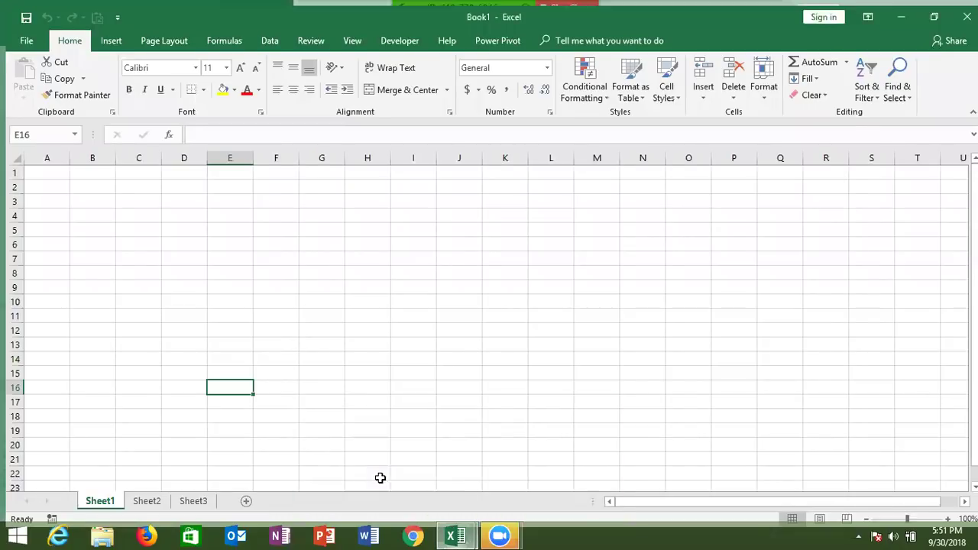
pyautogui.click(62, 207)
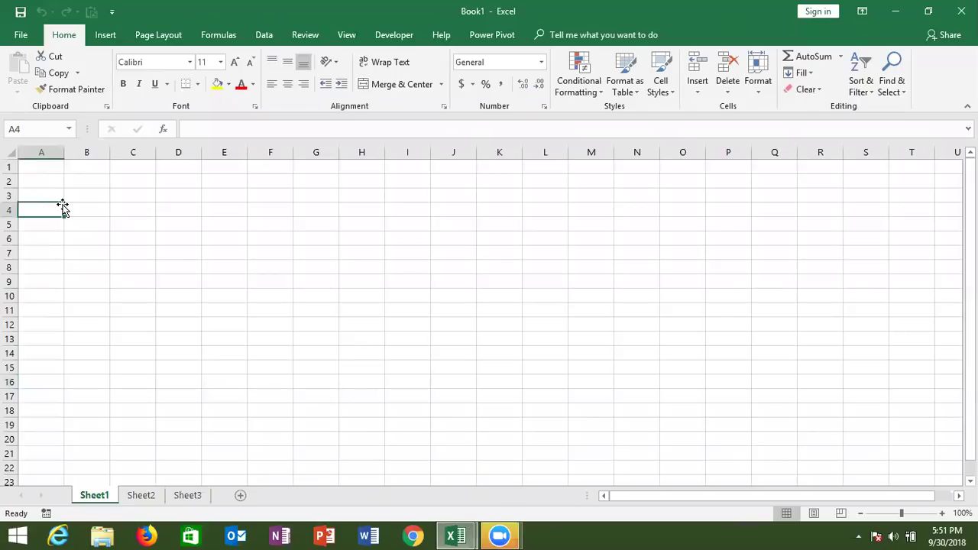
pyautogui.click(55, 179)
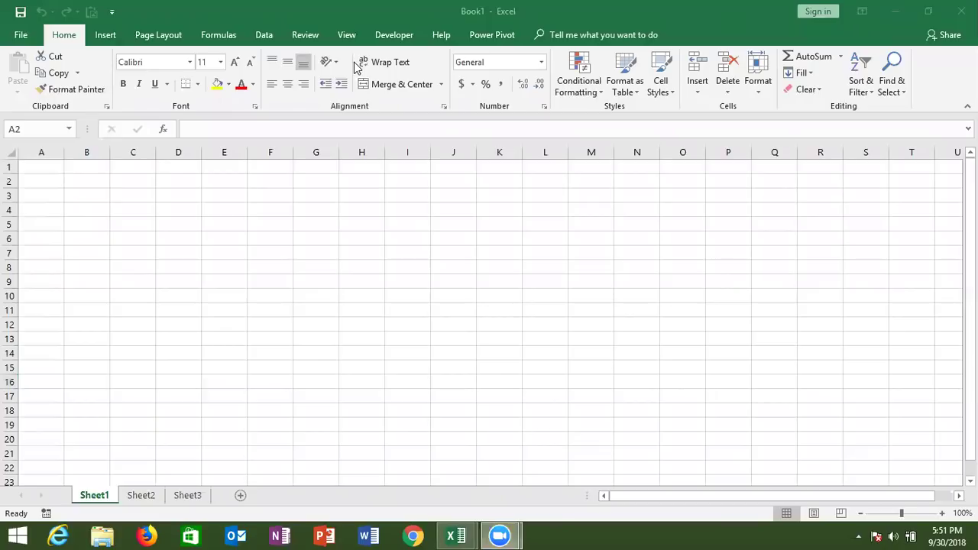
# Launch the Visual Basic editor from the Developer tab, maximize it, and insert Module1
pyautogui.click(387, 39)
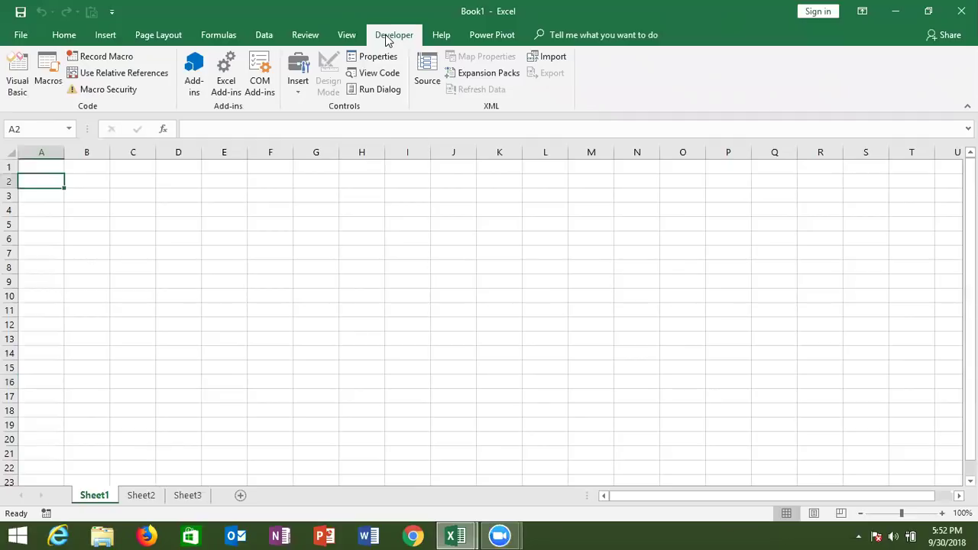
pyautogui.click(13, 67)
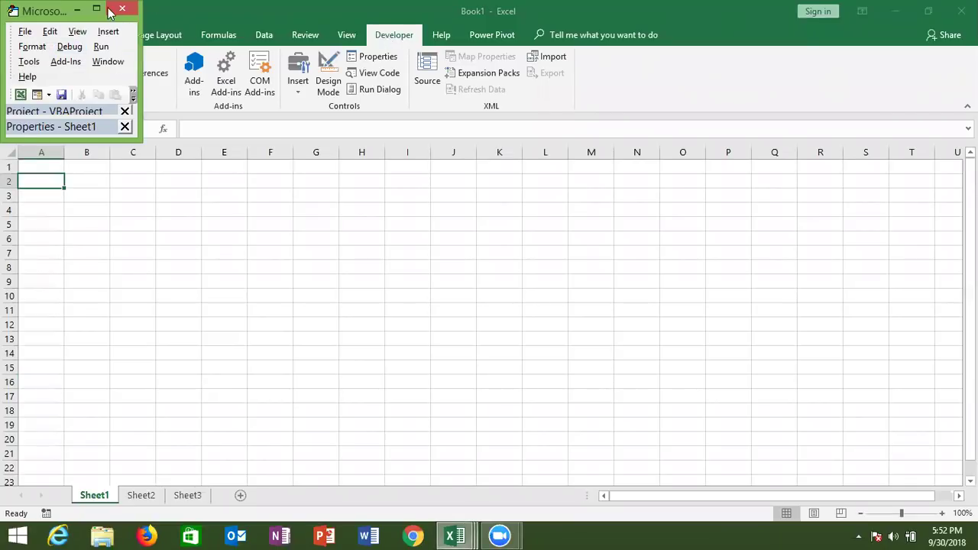
pyautogui.click(96, 8)
pyautogui.click(103, 25)
pyautogui.click(126, 74)
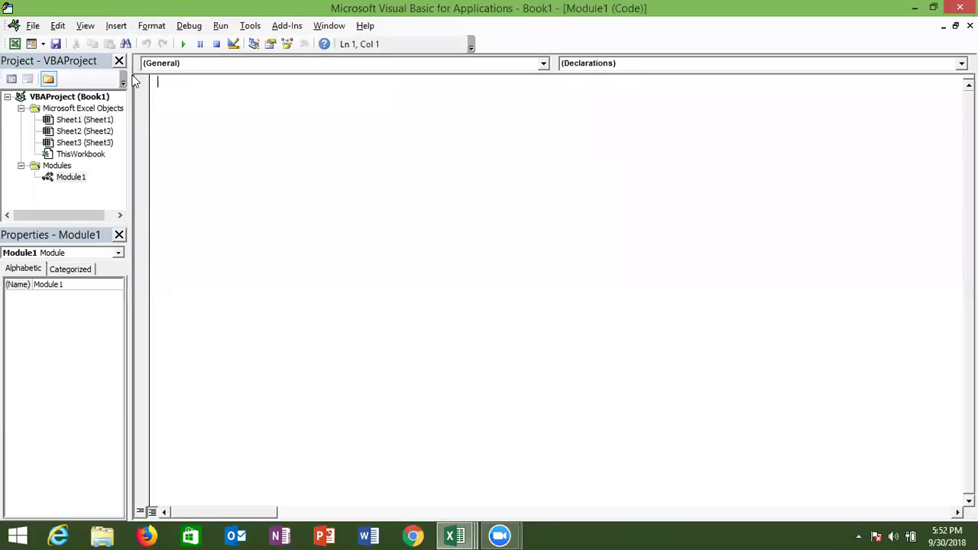
# Start the procedure Sub rr() in Module1
pyautogui.write('sub rr()')
pyautogui.press('Return')
pyautogui.press('Return')
pyautogui.press('Return')
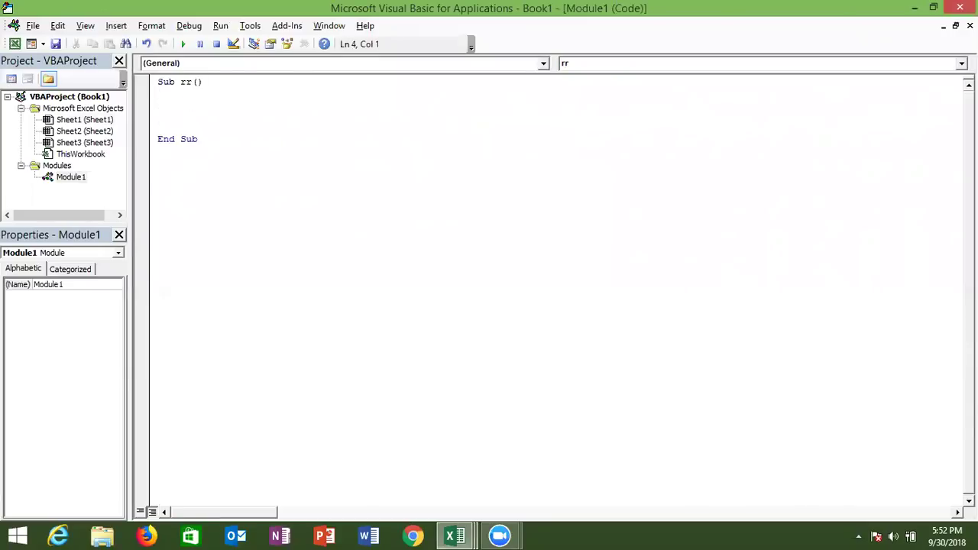
pyautogui.press('Return')
# Add Range("A1").Select and Cells(1, 1).Select statements inside rr
pyautogui.click(159, 104)
pyautogui.write('range(')
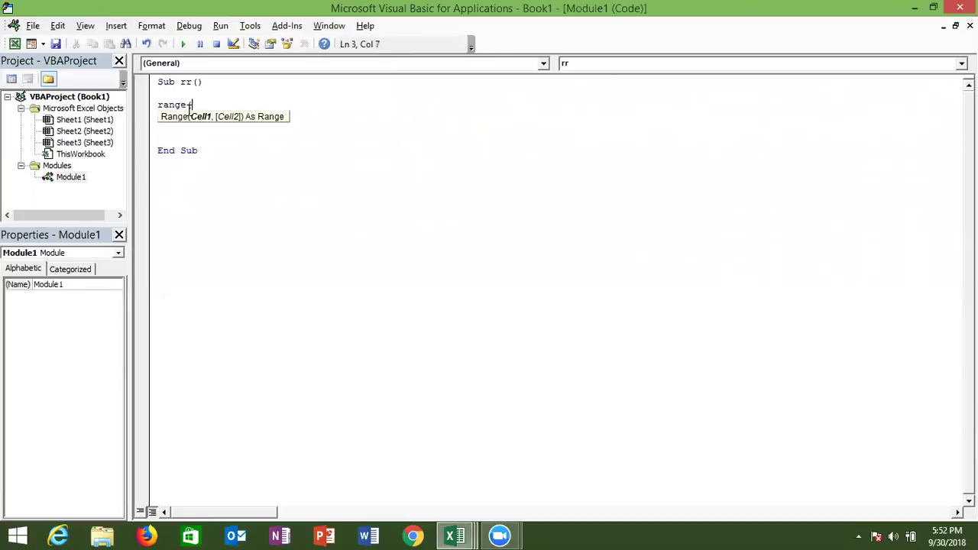
pyautogui.write('"A1").se')
pyautogui.press('Return')
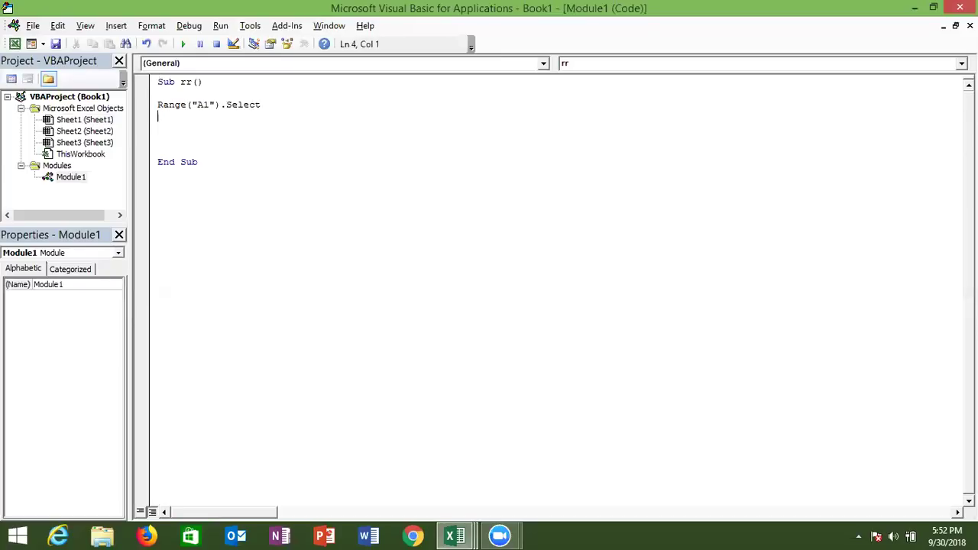
pyautogui.write('cells')
pyautogui.write('(1,1).select')
pyautogui.press('Return')
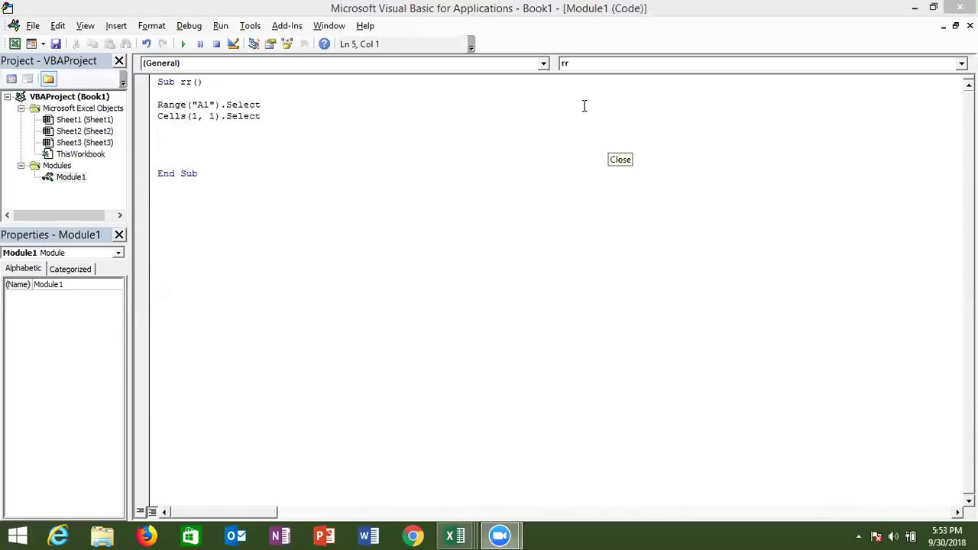
# Add an ActiveCell line below Cells(1, 1).Select in rr
pyautogui.click(162, 136)
pyautogui.press('Return')
pyautogui.press('Return')
pyautogui.click(157, 116)
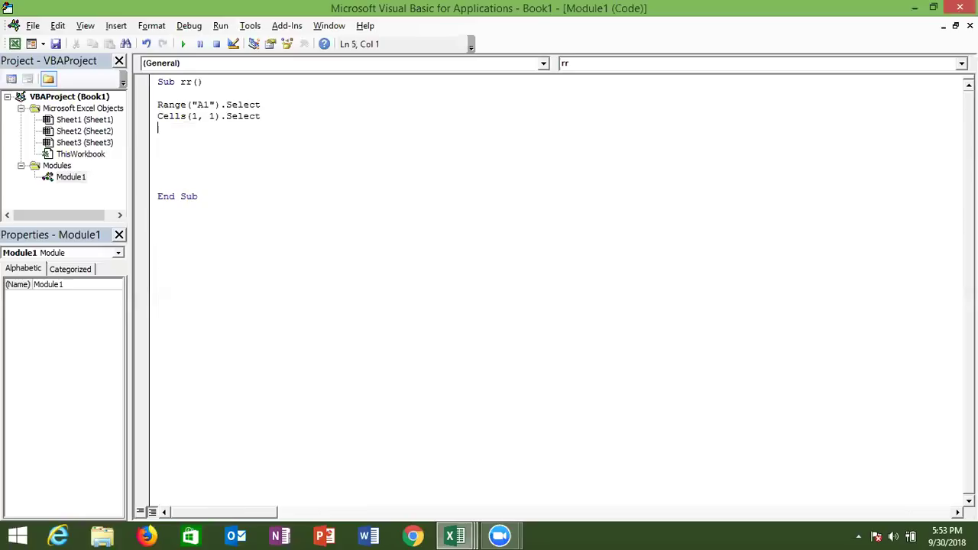
pyautogui.click(157, 139)
pyautogui.click(157, 128)
pyautogui.click(157, 116)
pyautogui.click(158, 127)
pyautogui.write('activecell')
pyautogui.press('Return')
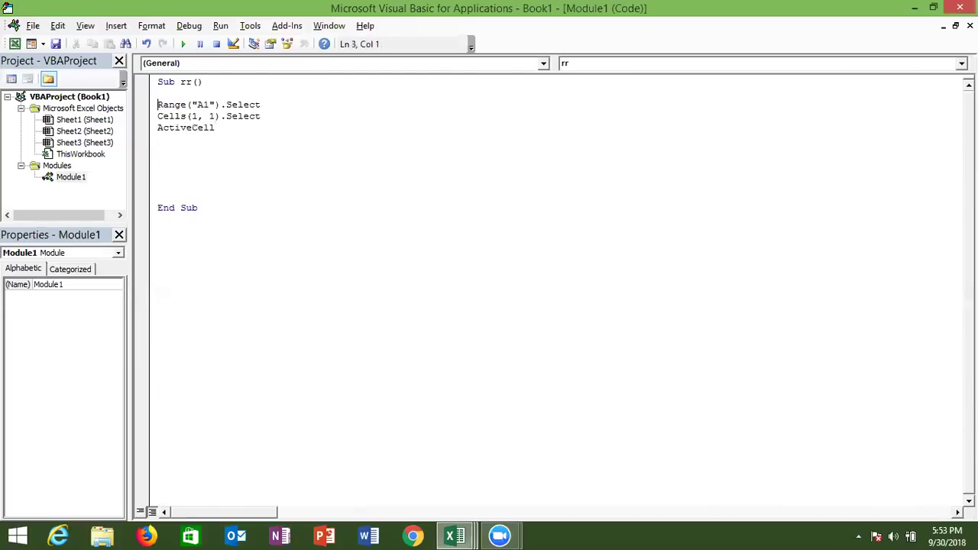
# Add blank lines and a second Range("A1").Select statement before End Sub
pyautogui.hotkey('shift', 'Down')
pyautogui.click(158, 116)
pyautogui.hotkey('shift', 'Down')
pyautogui.click(157, 127)
pyautogui.hotkey('shift', 'Down')
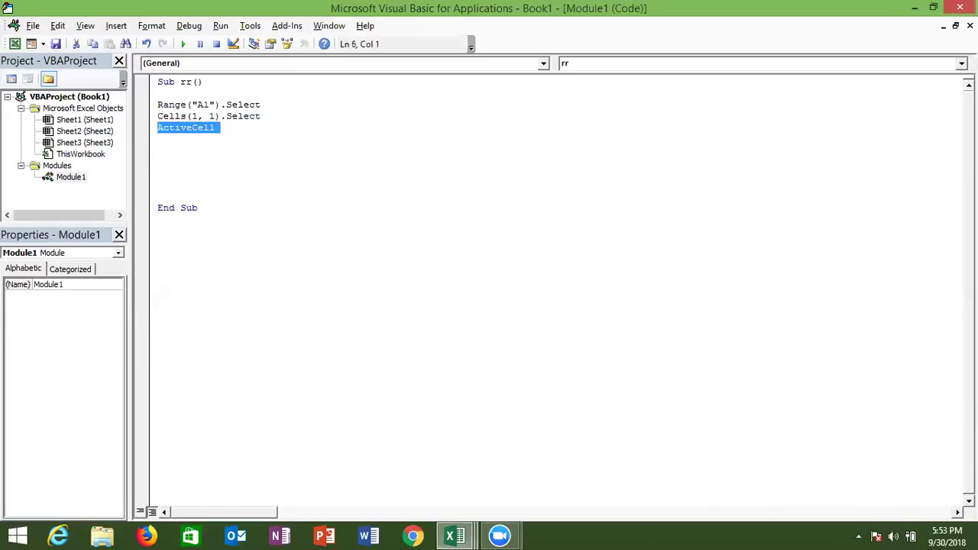
pyautogui.click(158, 151)
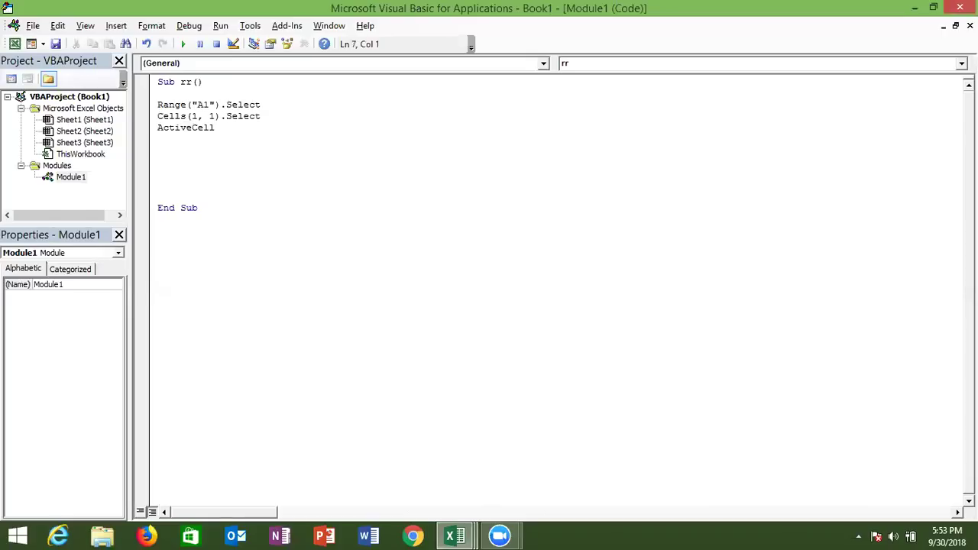
pyautogui.press('Return')
pyautogui.hotkey('alt', 'Tab')
pyautogui.write('range("A1")')
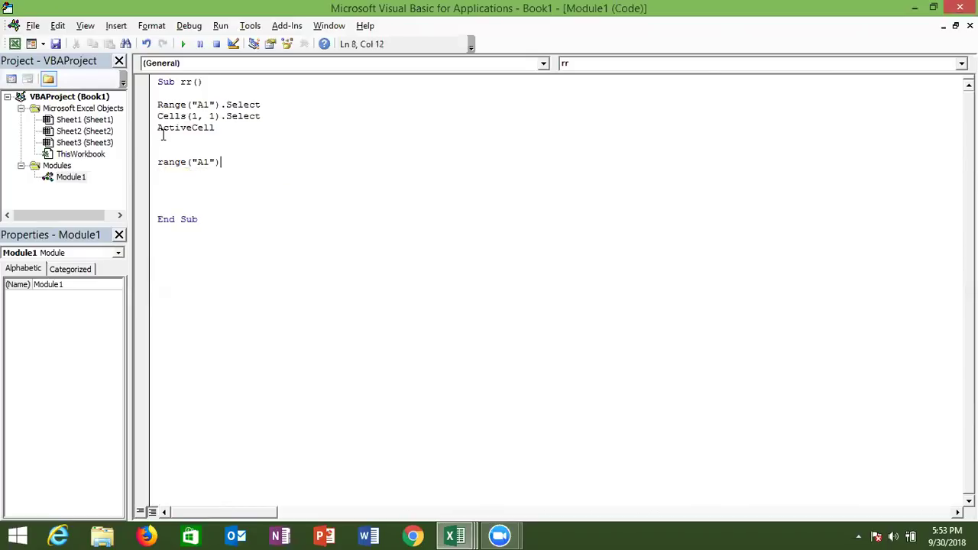
pyautogui.write('.se')
pyautogui.press('Return')
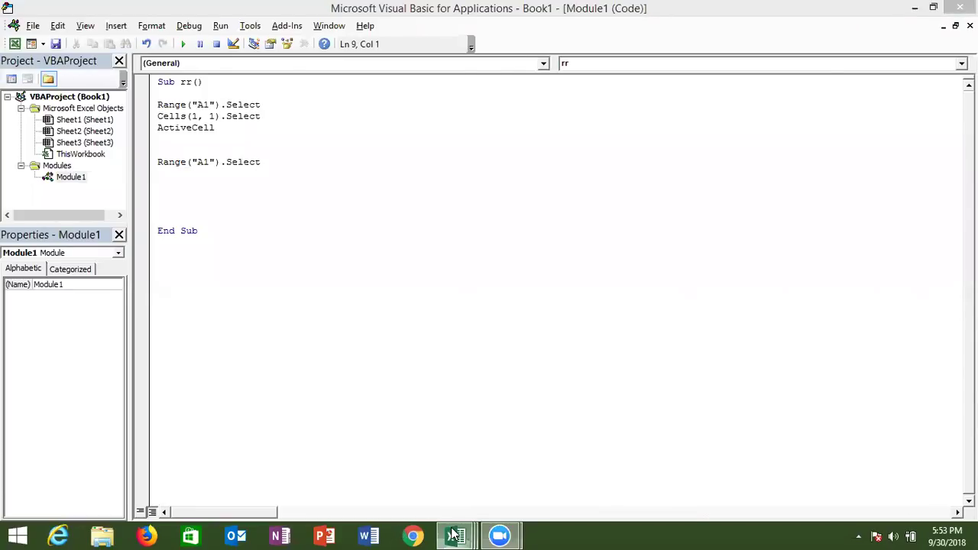
# Bring up Book1 in Excel, view the empty Sheet2 and Sheet1, then return to the VBA editor
pyautogui.moveTo(453, 535)
pyautogui.click(338, 489)
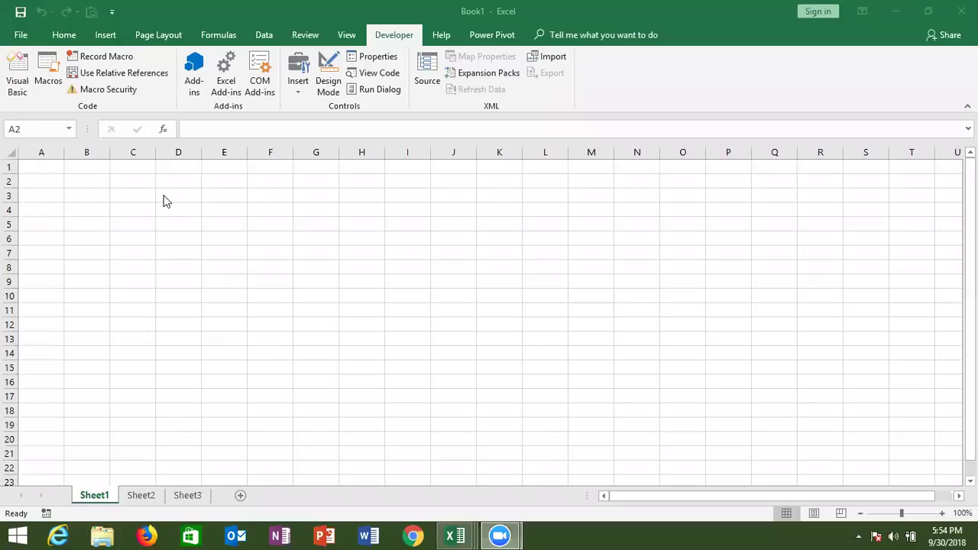
pyautogui.click(139, 495)
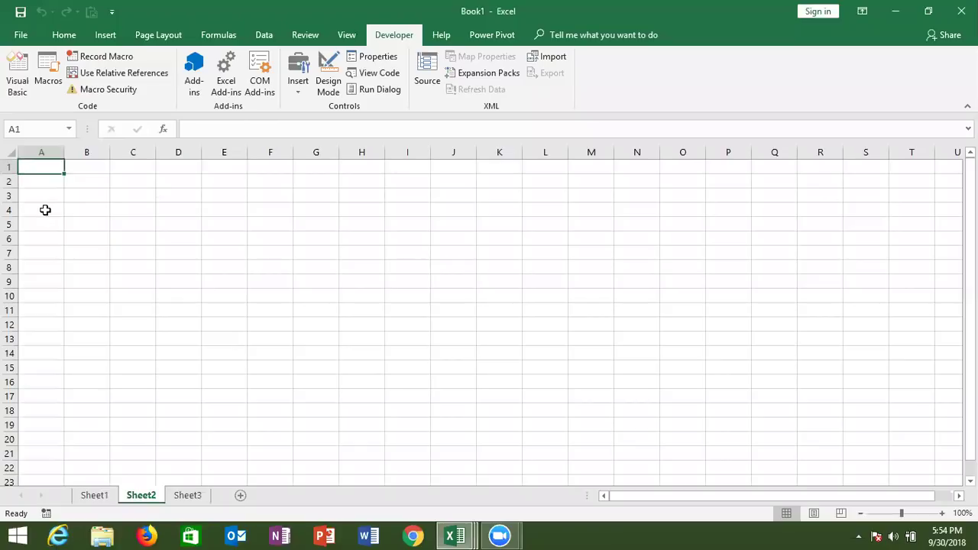
pyautogui.click(103, 493)
pyautogui.hotkey('alt', 'Tab')
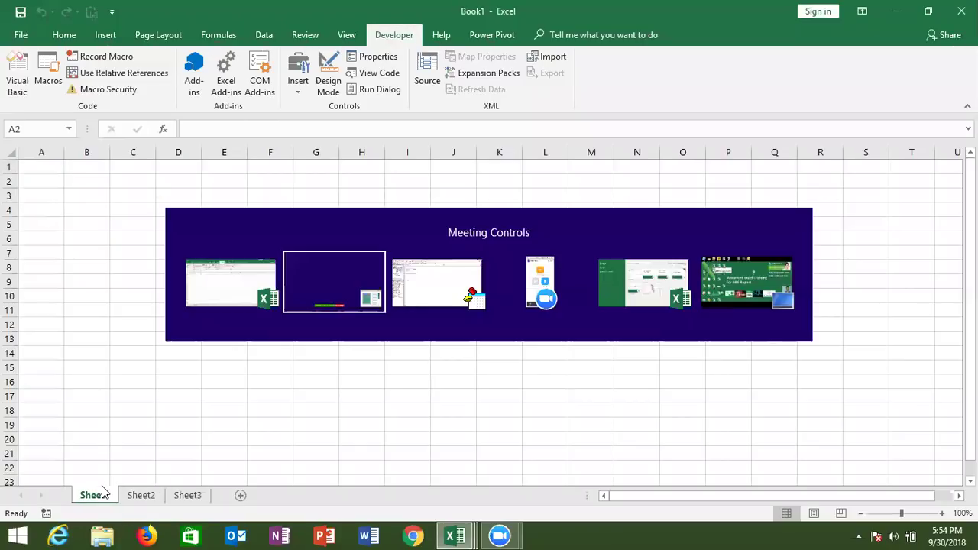
# Insert Sheets("Sheet2").Select above the second Range("A1").Select, then switch to Excel
pyautogui.press('Return')
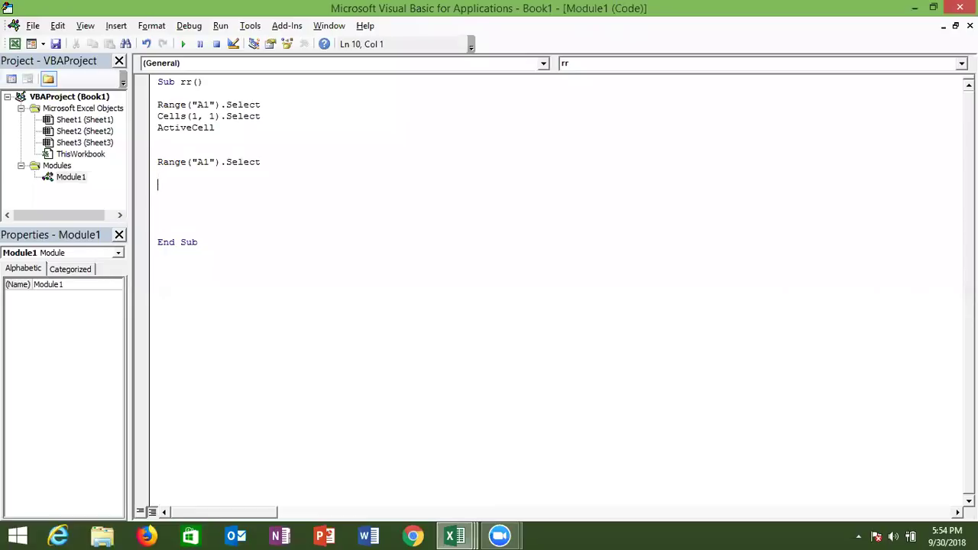
pyautogui.press('Up')
pyautogui.press('Up')
pyautogui.press('Up')
pyautogui.write('sheets(')
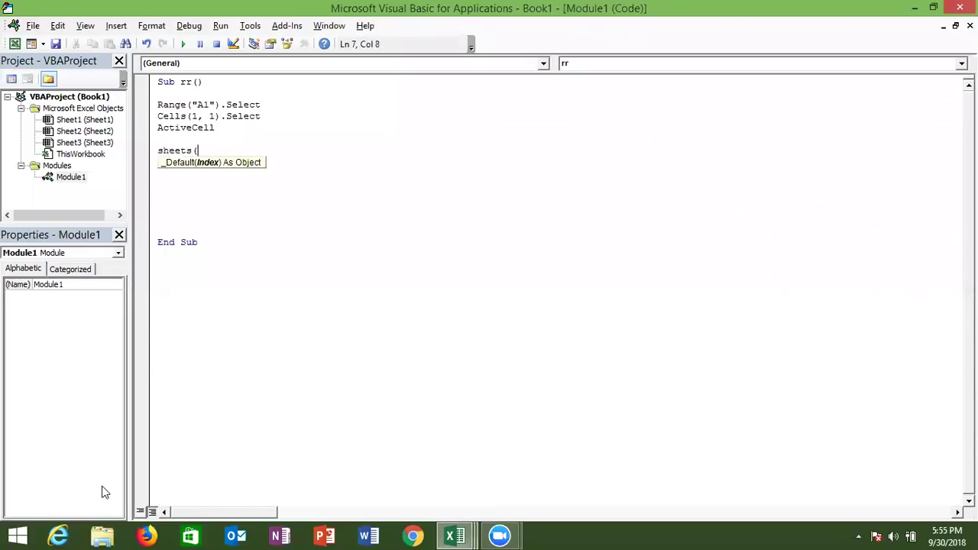
pyautogui.write('"Sheet2").sel')
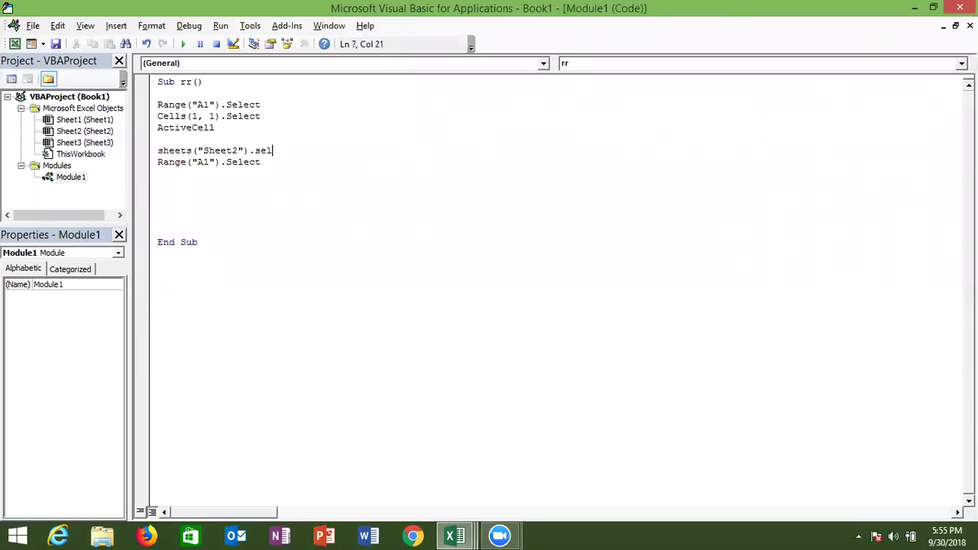
pyautogui.write('ect')
pyautogui.press('Down')
pyautogui.press('Down')
pyautogui.press('Up')
pyautogui.press('Up')
pyautogui.click(261, 162)
pyautogui.click(159, 173)
pyautogui.hotkey('alt', 'F11')
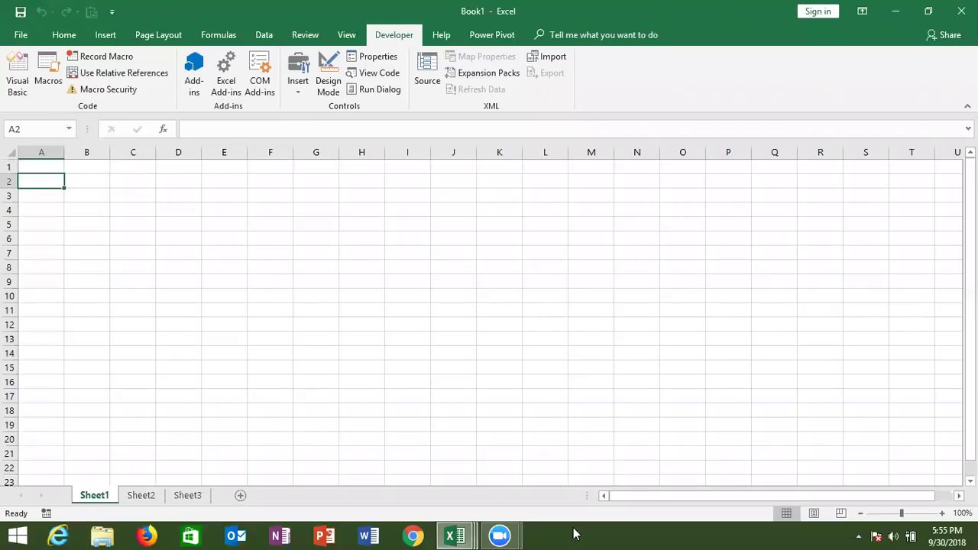
# Create a new blank workbook from the Excel start screen, declining the default-program prompt
pyautogui.click(474, 528)
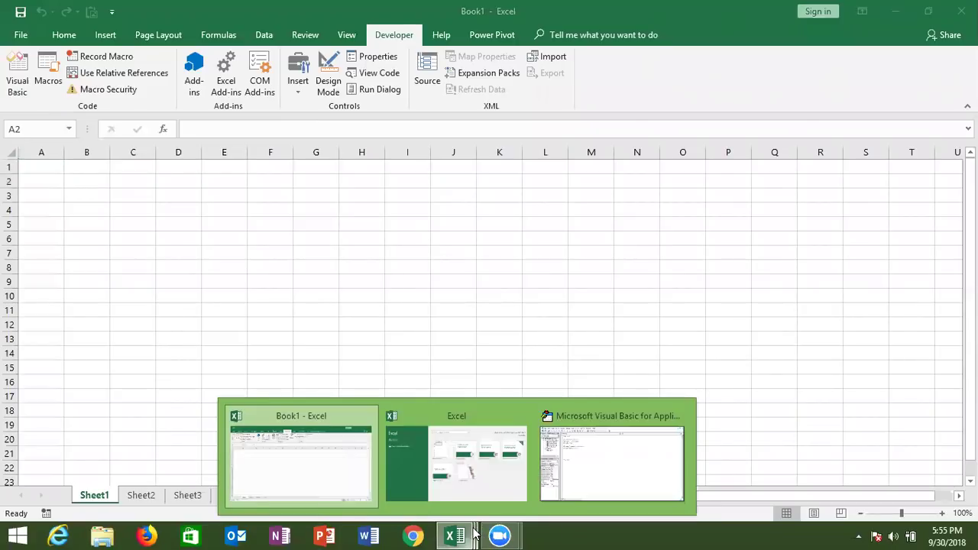
pyautogui.click(475, 491)
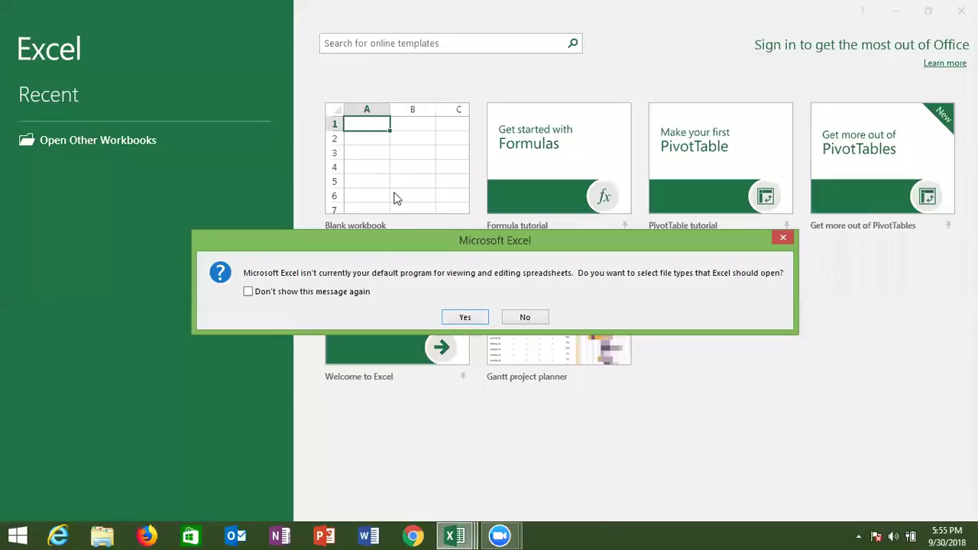
pyautogui.click(524, 319)
pyautogui.click(405, 183)
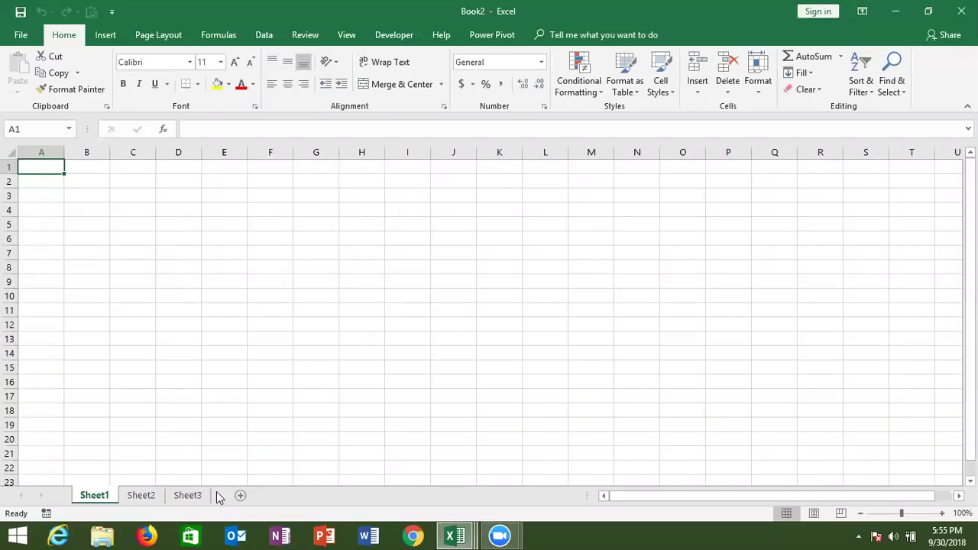
# Show Sheet3 of the new Book2, then bring the Visual Basic editor forward
pyautogui.click(203, 481)
pyautogui.click(187, 495)
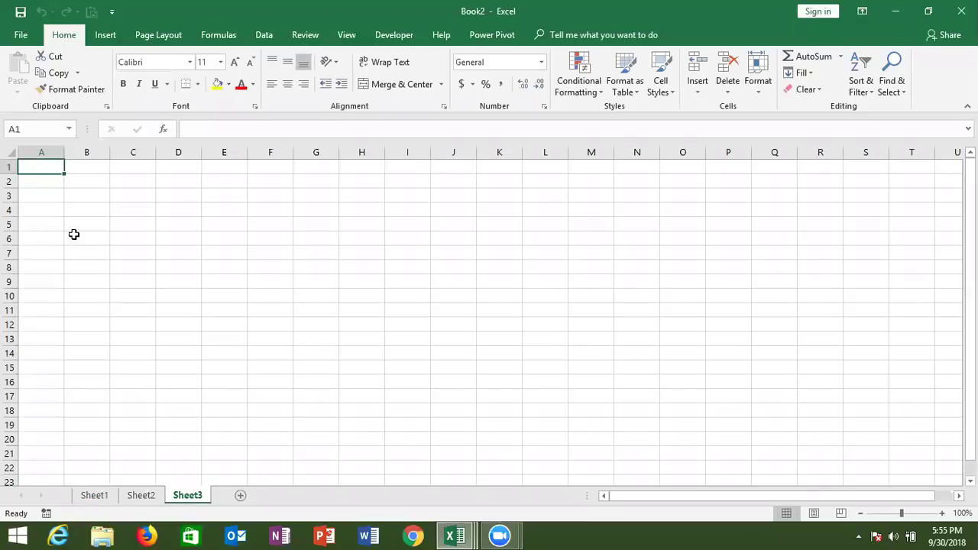
pyautogui.moveTo(453, 535)
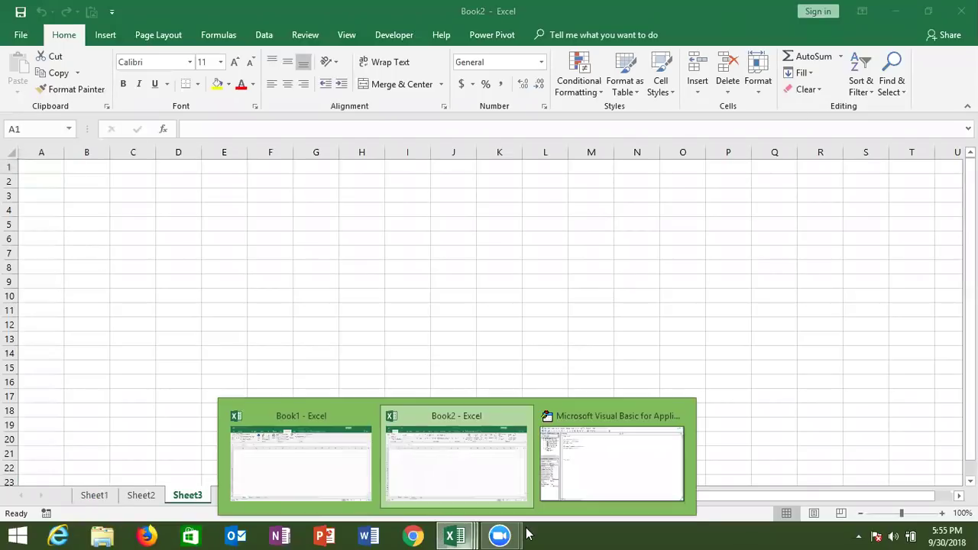
pyautogui.click(559, 494)
# Type a Workbooks("Book2.xlsm") statement on a new line above the Sheets statement
pyautogui.click(159, 151)
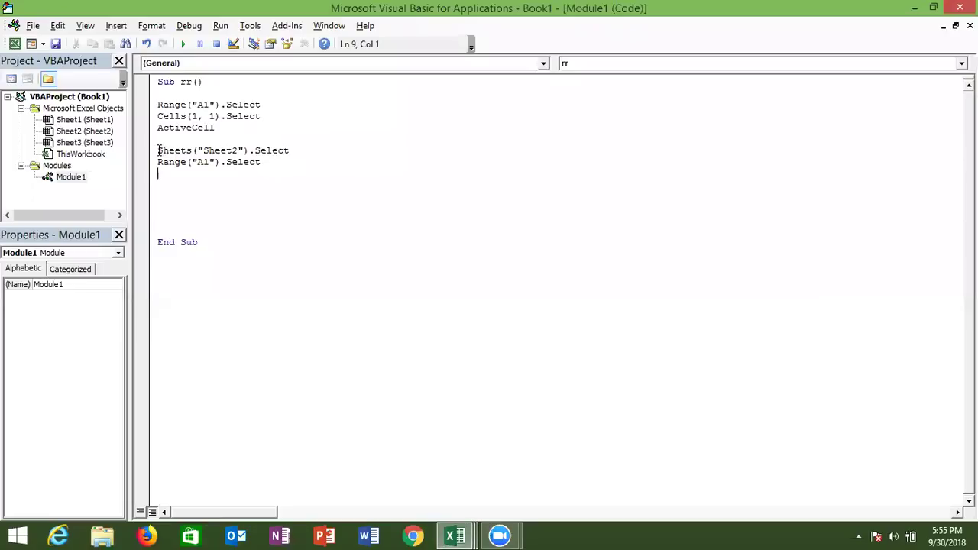
pyautogui.press('Return')
pyautogui.press('Up')
pyautogui.write('workbooks(')
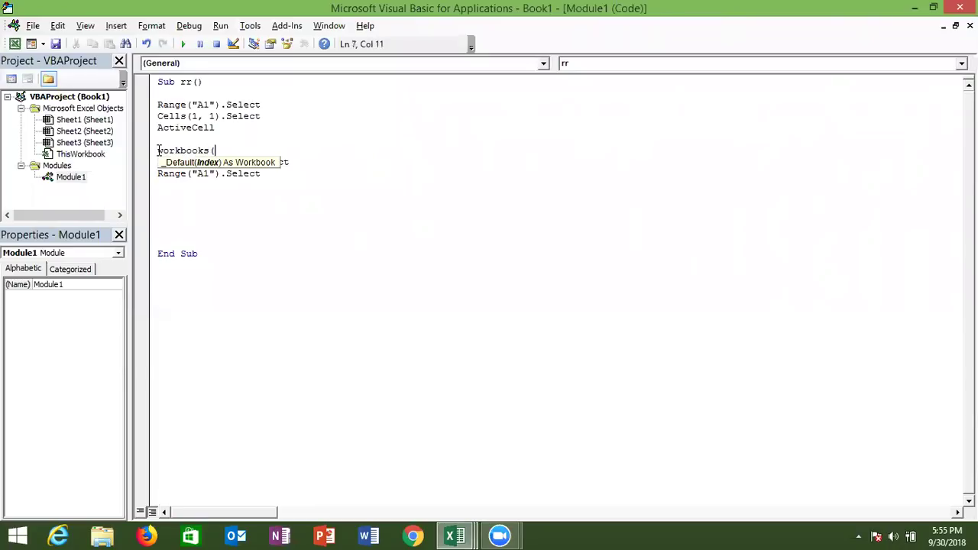
pyautogui.write('"A')
pyautogui.press('BackSpace')
pyautogui.write('Book2.xlsm")')
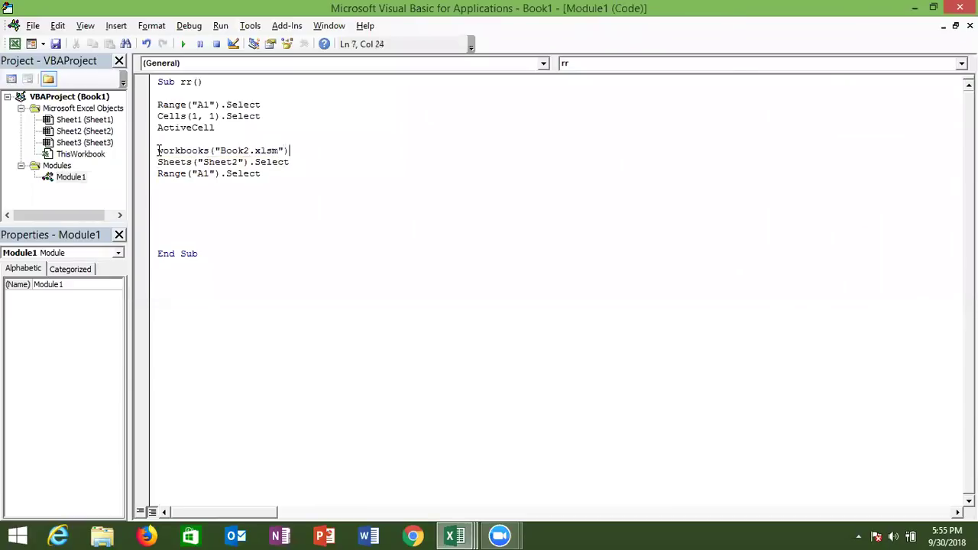
pyautogui.write('.select')
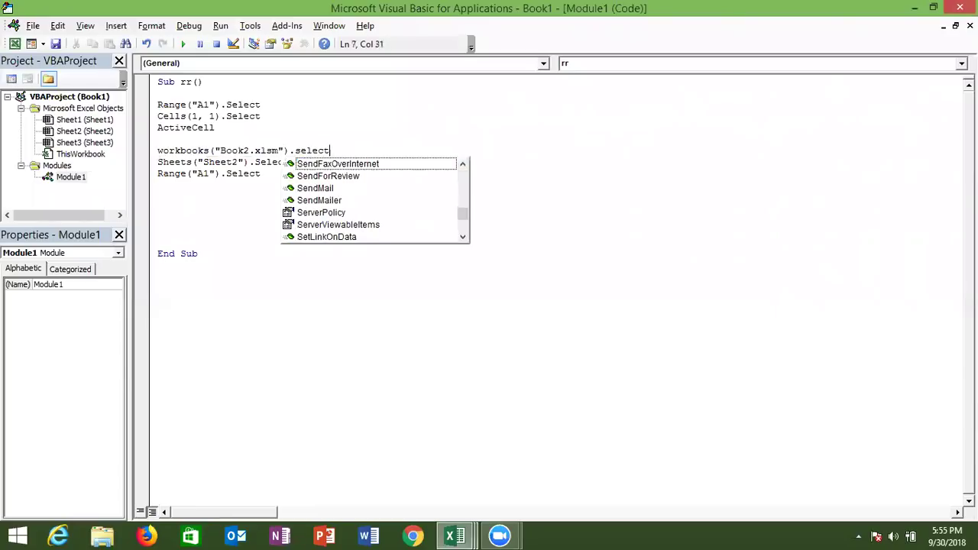
pyautogui.press('Tab')
# Correct the method so the line reads Workbooks("Book2.xlsm").Activate
pyautogui.press('BackSpace')
pyautogui.press('BackSpace')
pyautogui.press('BackSpace')
pyautogui.press('BackSpace')
pyautogui.press('BackSpace')
pyautogui.press('BackSpace')
pyautogui.press('BackSpace')
pyautogui.write('.select')
pyautogui.press('BackSpace')
pyautogui.press('BackSpace')
pyautogui.press('BackSpace')
pyautogui.press('BackSpace')
pyautogui.press('BackSpace')
pyautogui.press('BackSpace')
pyautogui.write('a')
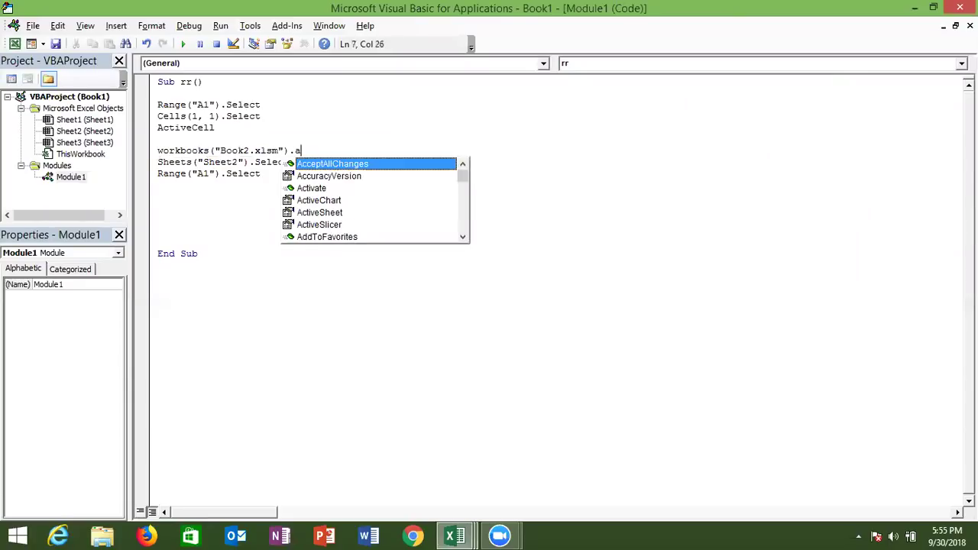
pyautogui.press('Down')
pyautogui.press('Down')
pyautogui.press('Tab')
pyautogui.press('Down')
# Highlight the Workbooks, Sheets and Range("A1") statements to review them together
pyautogui.press('Down')
pyautogui.press('Down')
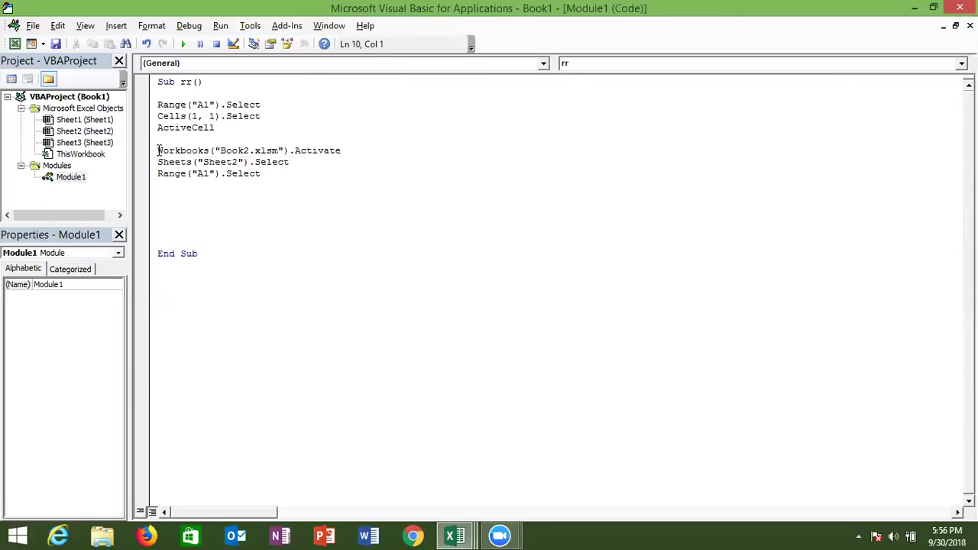
pyautogui.press('Left')
pyautogui.press('Up')
pyautogui.press('Up')
pyautogui.press('Up')
pyautogui.press('Down')
pyautogui.press('Down')
pyautogui.press('Down')
pyautogui.press('Left')
pyautogui.press('Left')
pyautogui.press('Left')
pyautogui.press('Left')
pyautogui.press('Left')
pyautogui.press('Left')
pyautogui.press('Left')
pyautogui.press('Left')
pyautogui.press('Left')
pyautogui.hotkey('shift', 'Down')
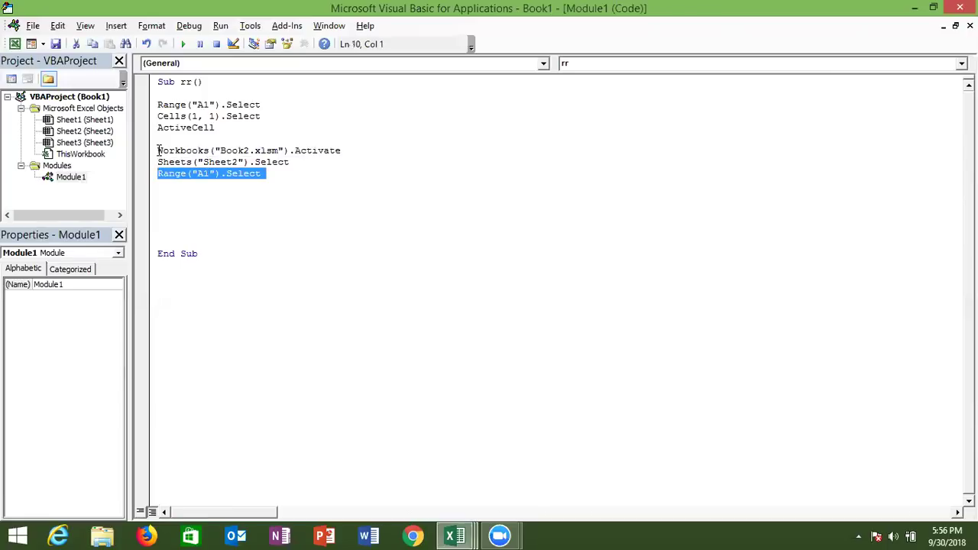
pyautogui.press('Up')
pyautogui.press('Up')
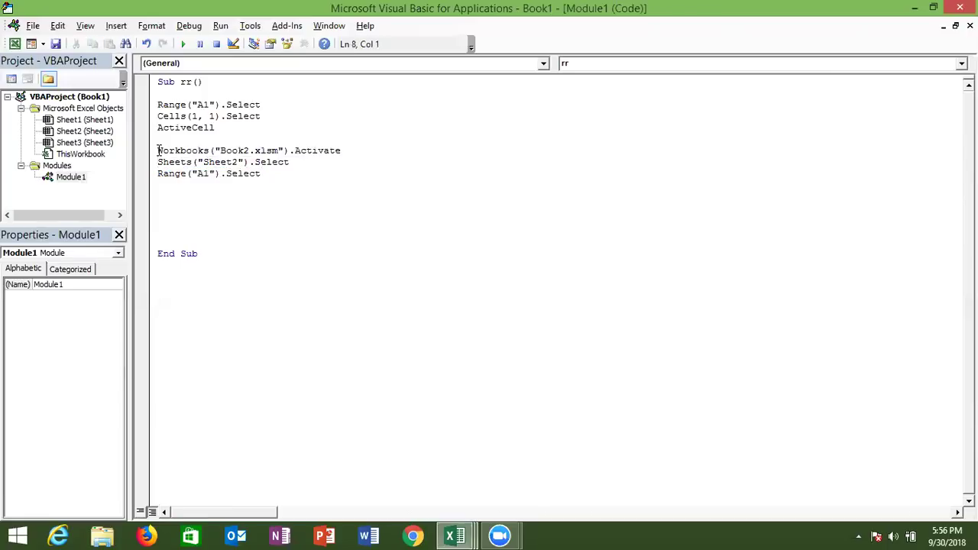
pyautogui.hotkey('shift', 'Up')
pyautogui.press('Down')
pyautogui.hotkey('shift', 'Down')
pyautogui.press('Right')
pyautogui.hotkey('shift', 'Down')
pyautogui.hotkey('shift', 'Up')
pyautogui.hotkey('shift', 'Up')
pyautogui.press('Up')
pyautogui.press('Down')
pyautogui.press('Up')
pyautogui.hotkey('shift', 'Down')
pyautogui.hotkey('shift', 'Down')
pyautogui.hotkey('shift', 'Down')
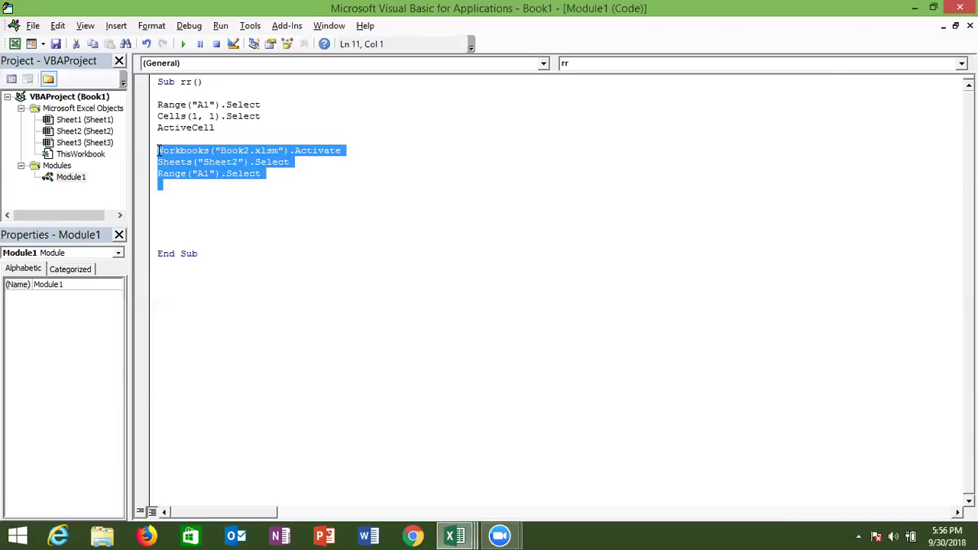
pyautogui.press('Right')
# Add blank lines before End Sub and run rr with F5 to reach Book2
pyautogui.press('Down')
pyautogui.press('Down')
pyautogui.press('Return')
pyautogui.press('Return')
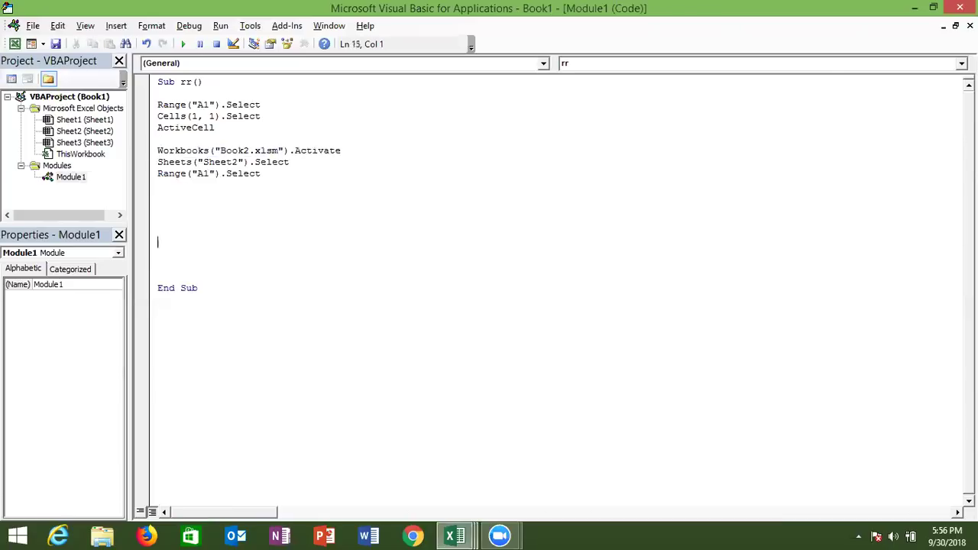
pyautogui.press('F5')
# Enter =RANDBETWEEN(10,90) in cell A1 of Sheet3, redoing the mistyped first attempt
pyautogui.write('=')
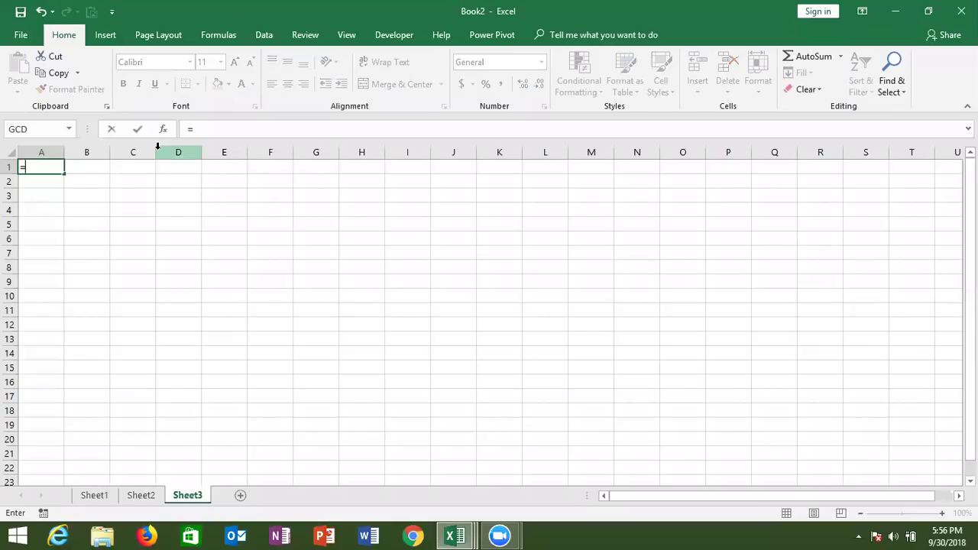
pyautogui.write('ra')
pyautogui.press('Down')
pyautogui.press('Down')
pyautogui.press('Tab')
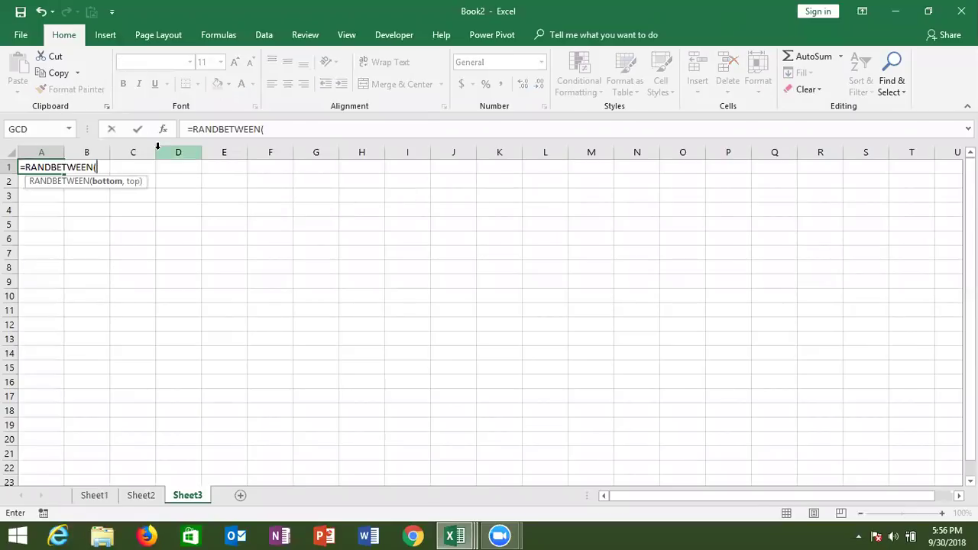
pyautogui.write('10,9')
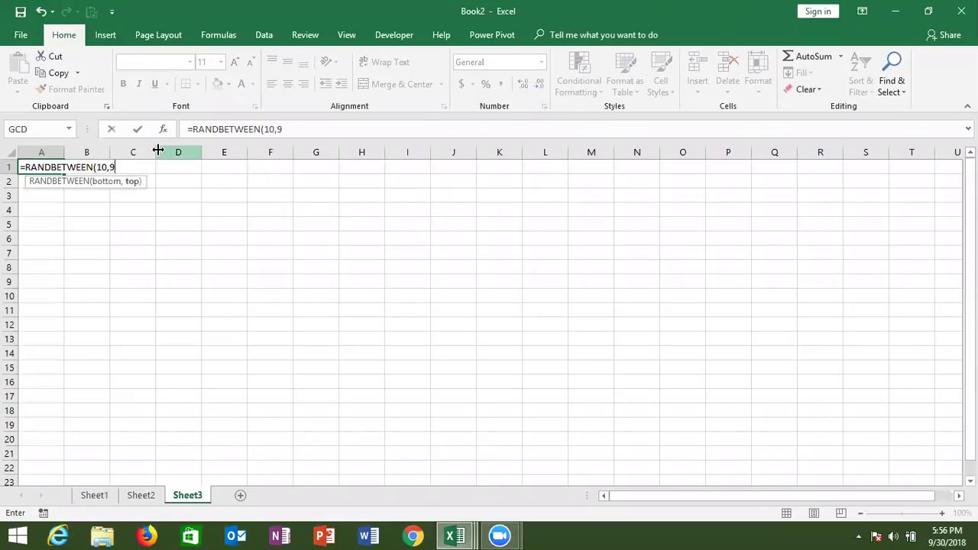
pyautogui.press('Tab')
pyautogui.press('Left')
pyautogui.press('F2')
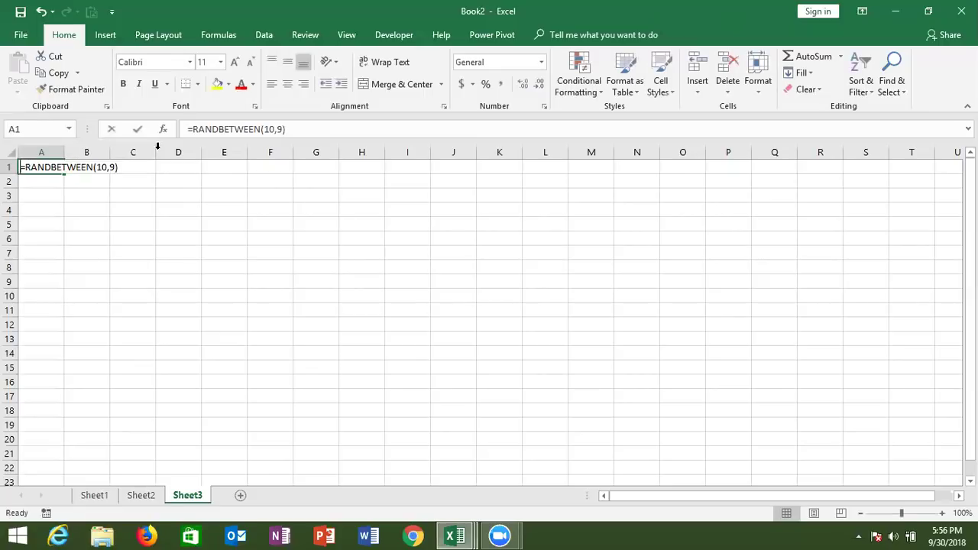
pyautogui.press('Escape')
pyautogui.write('=ra')
pyautogui.press('Down')
pyautogui.press('Down')
pyautogui.press('Tab')
pyautogui.write('10,90')
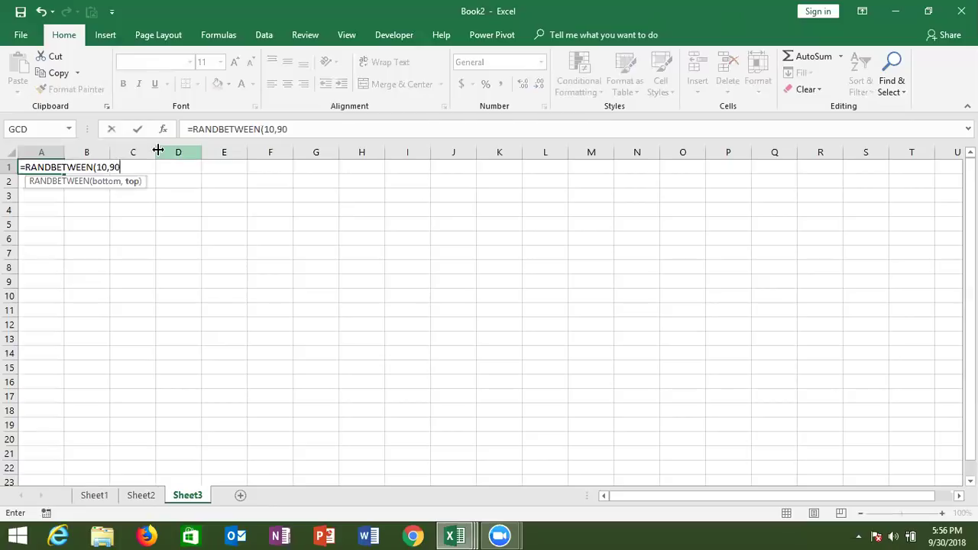
pyautogui.hotkey('ctrl', 'Return')
# Fill the formula through A1:G14 and copy the block
pyautogui.hotkey('shift', 'Right')
pyautogui.hotkey('shift', 'Right')
pyautogui.hotkey('shift', 'Right')
pyautogui.hotkey('shift', 'Right')
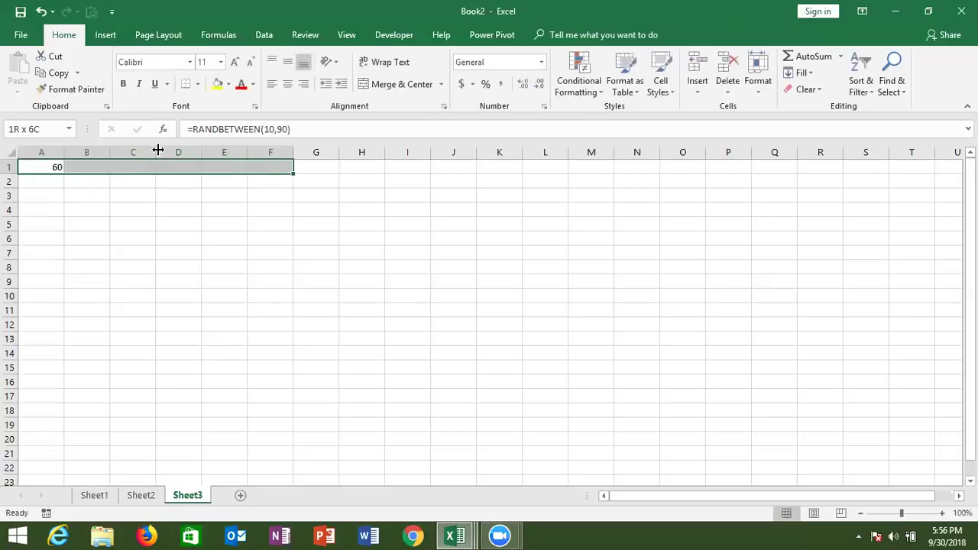
pyautogui.hotkey('shift', 'Right')
pyautogui.hotkey('shift', 'Down')
pyautogui.hotkey('shift', 'Down')
pyautogui.hotkey('shift', 'Down')
pyautogui.hotkey('shift', 'Down')
pyautogui.hotkey('shift', 'Down')
pyautogui.press('F2')
pyautogui.hotkey('ctrl', 'Return')
pyautogui.hotkey('ctrl', 'c')
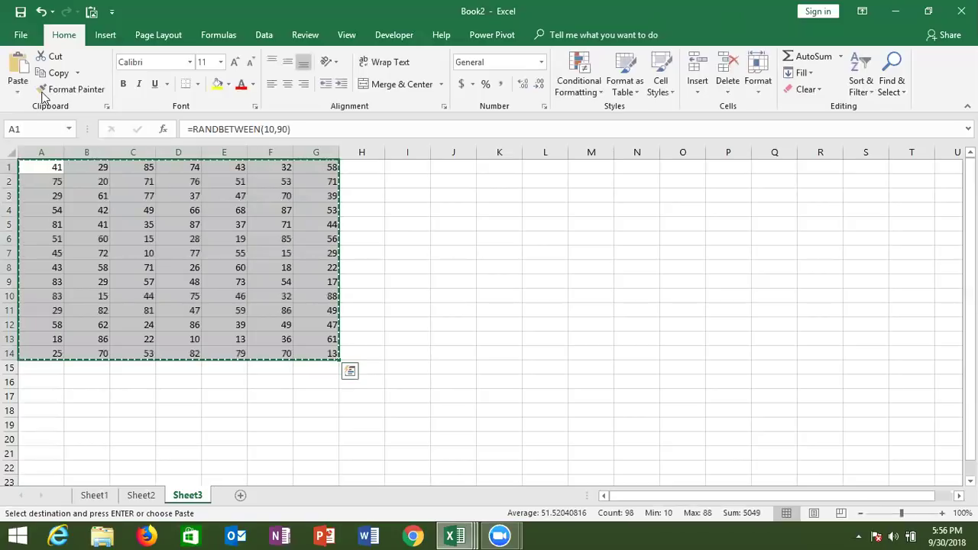
pyautogui.click(17, 85)
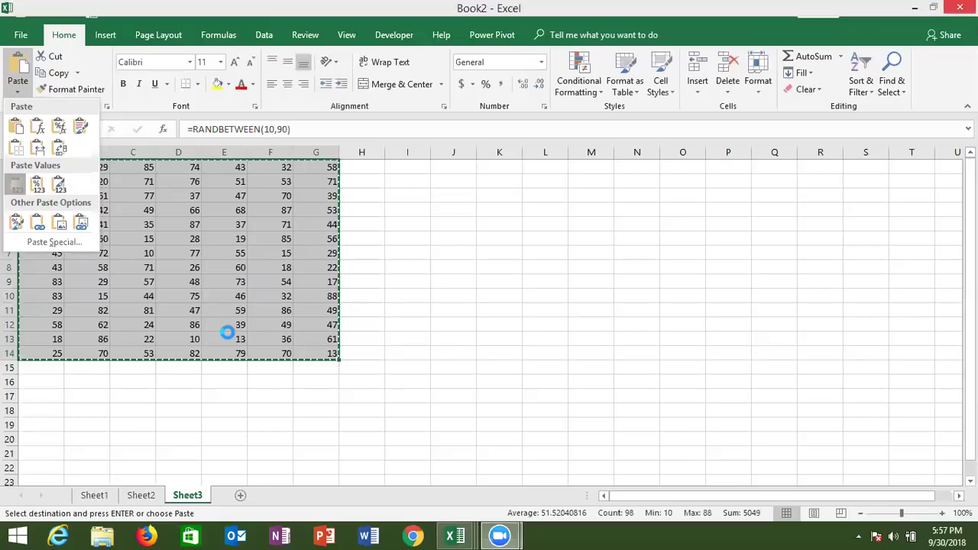
pyautogui.press('v')
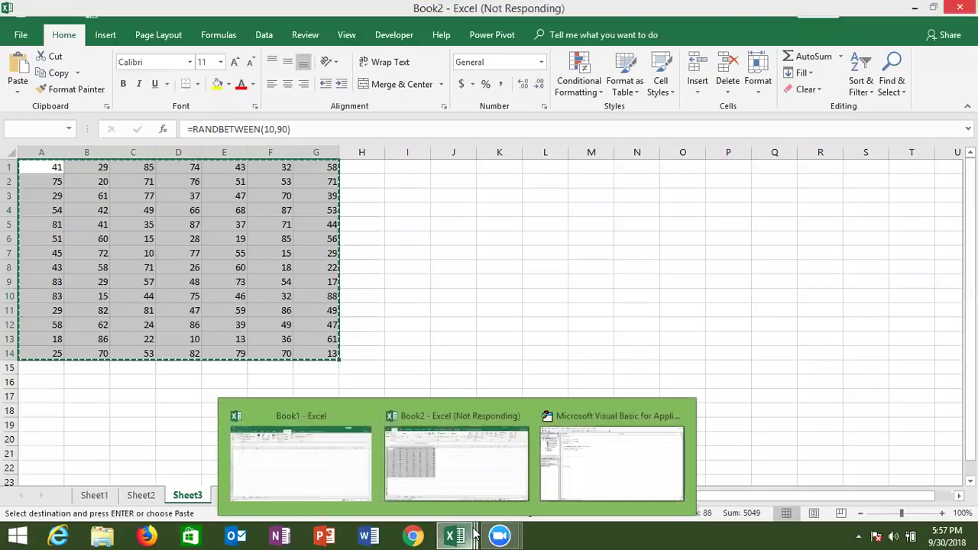
# Paste A1:G14 back onto itself as values, clear the copy marquee, and select A1
pyautogui.click(401, 469)
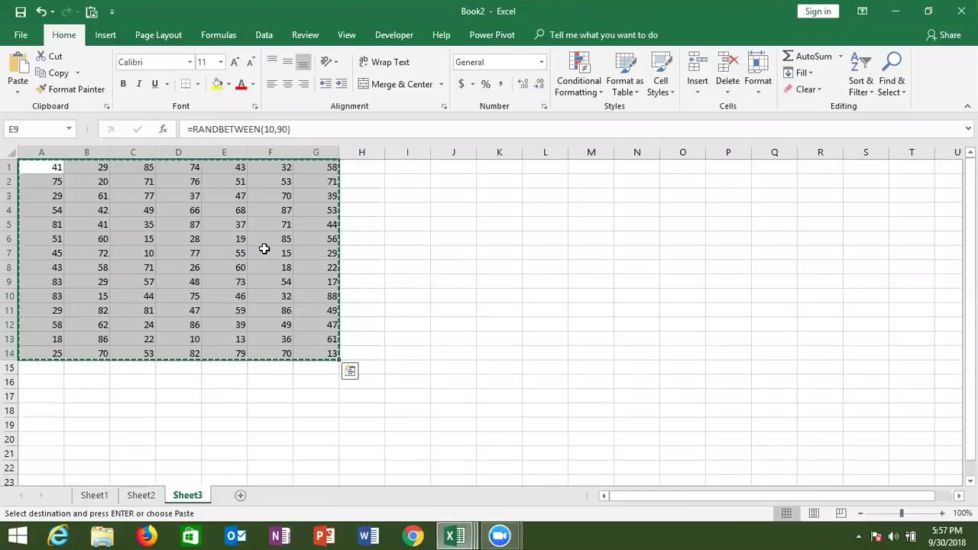
pyautogui.click(192, 249)
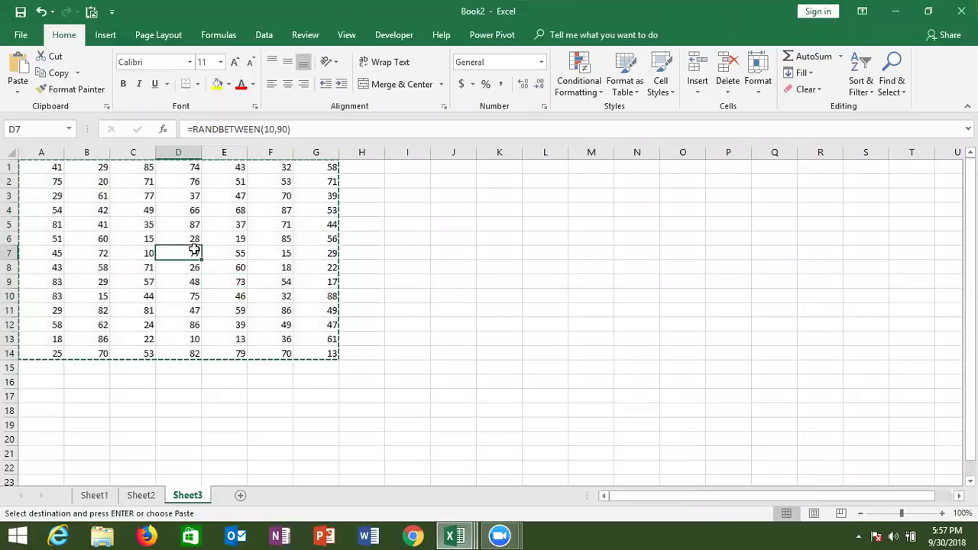
pyautogui.click(17, 86)
pyautogui.click(16, 188)
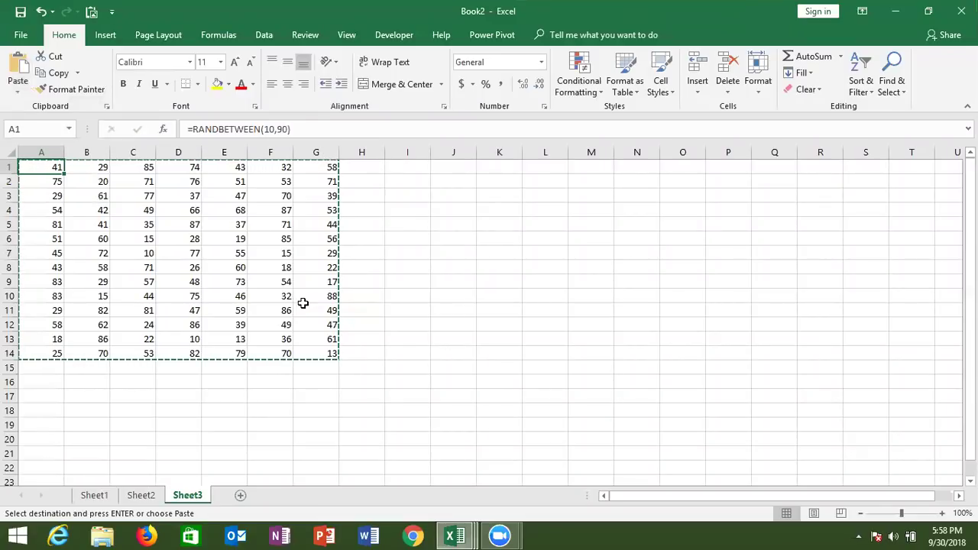
pyautogui.click(282, 252)
pyautogui.press('Escape')
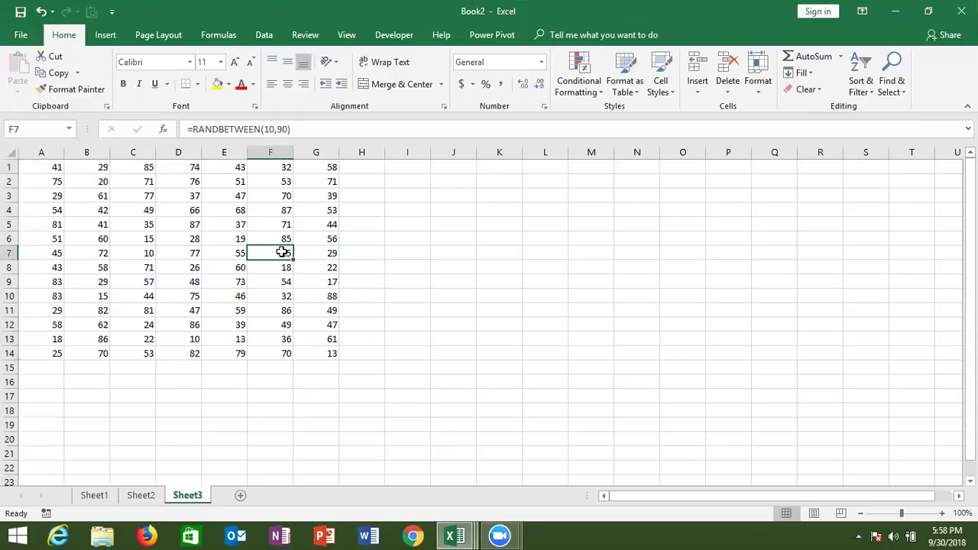
pyautogui.click(61, 179)
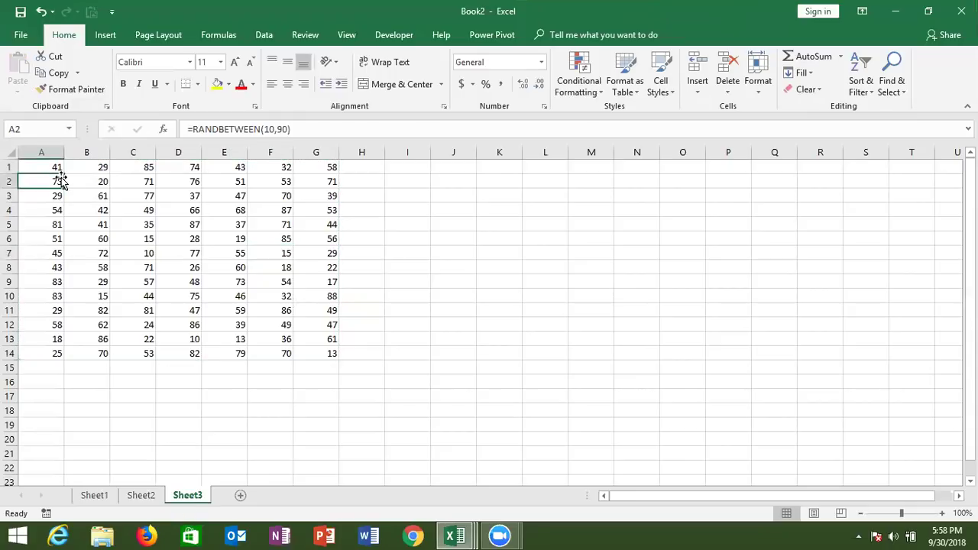
pyautogui.click(54, 168)
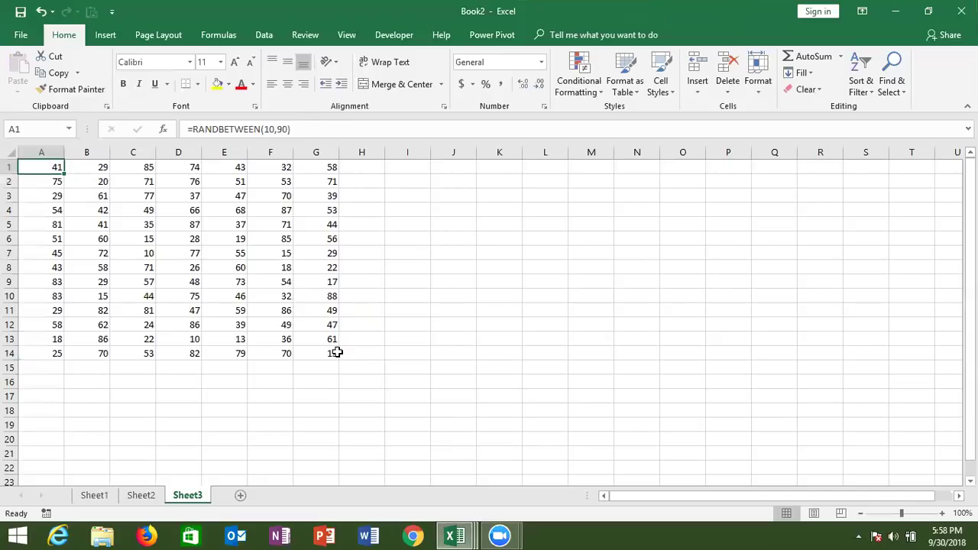
# Add a Range("A1:G14").Select line to rr
pyautogui.hotkey('alt', 'Tab')
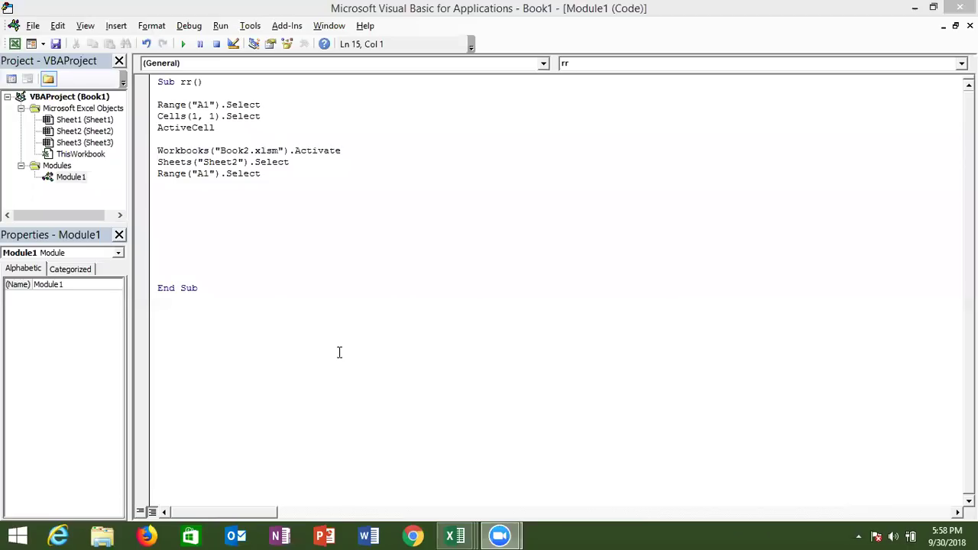
pyautogui.click(231, 222)
pyautogui.write('range')
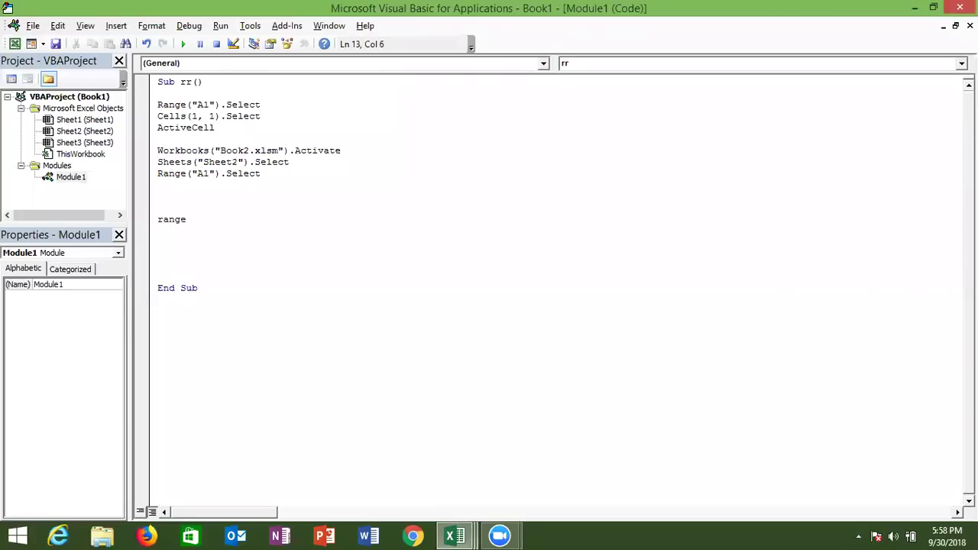
pyautogui.write('("A1:')
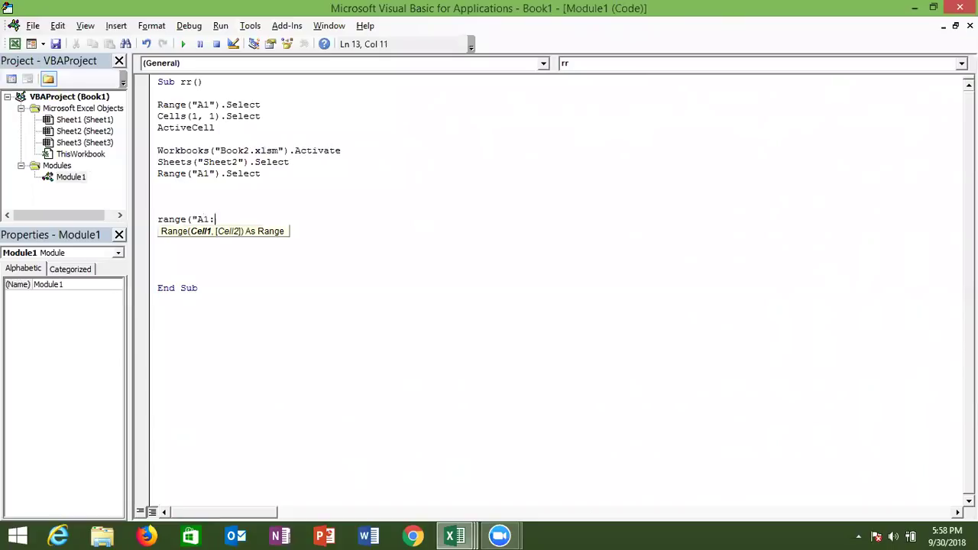
pyautogui.write('G14')
pyautogui.write('").se')
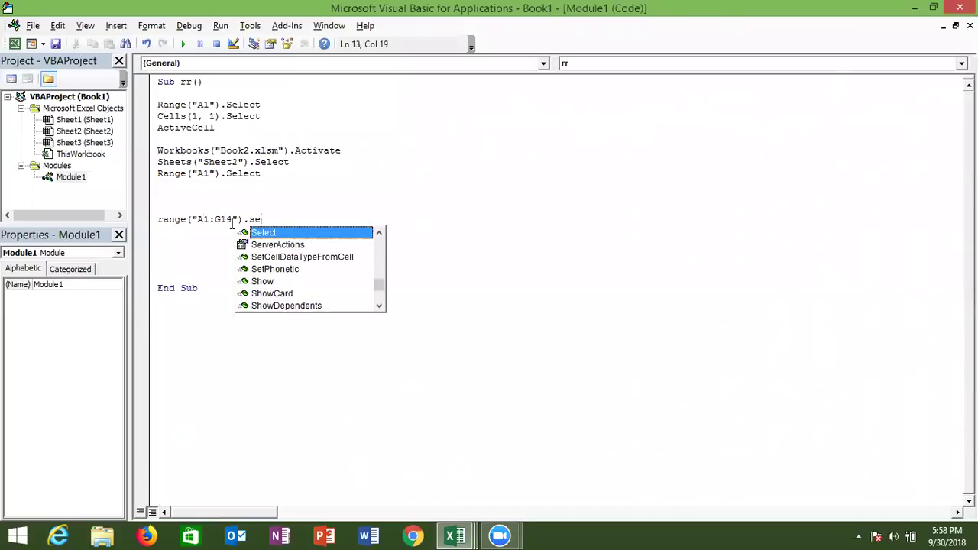
pyautogui.press('Return')
# Add Range("A1", "G14").Select below it, dismissing a compile error along the way
pyautogui.hotkey('alt', 'Tab')
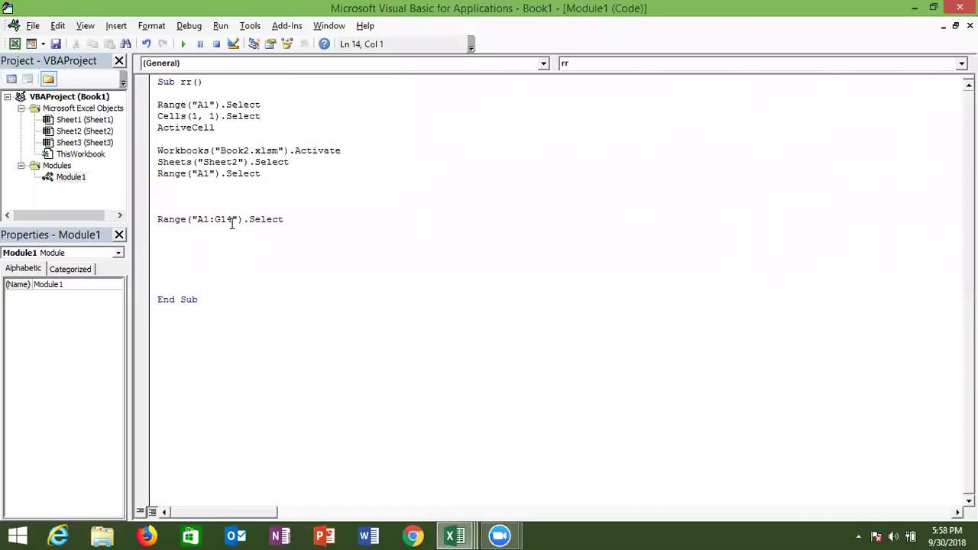
pyautogui.write('range')
pyautogui.write('("A')
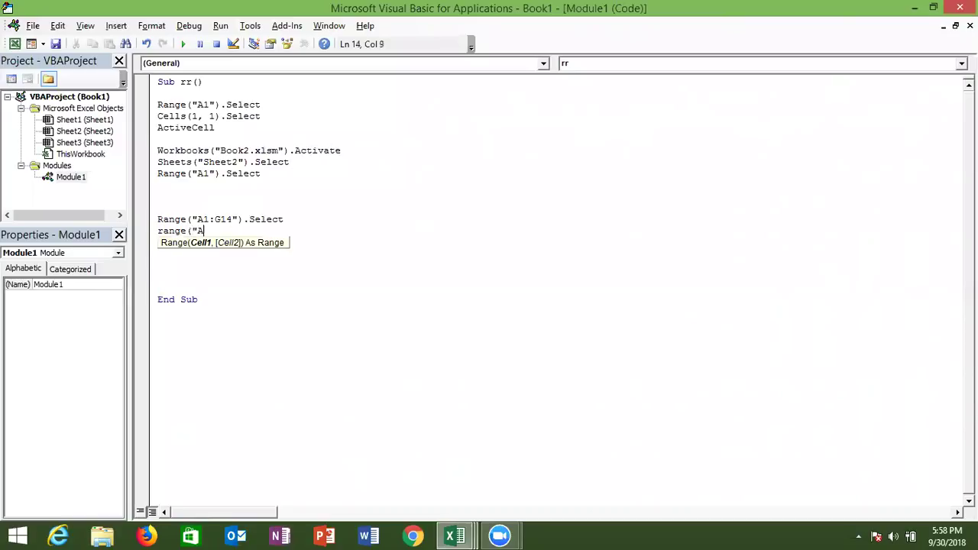
pyautogui.click(233, 227)
pyautogui.press('Return')
pyautogui.write('1"')
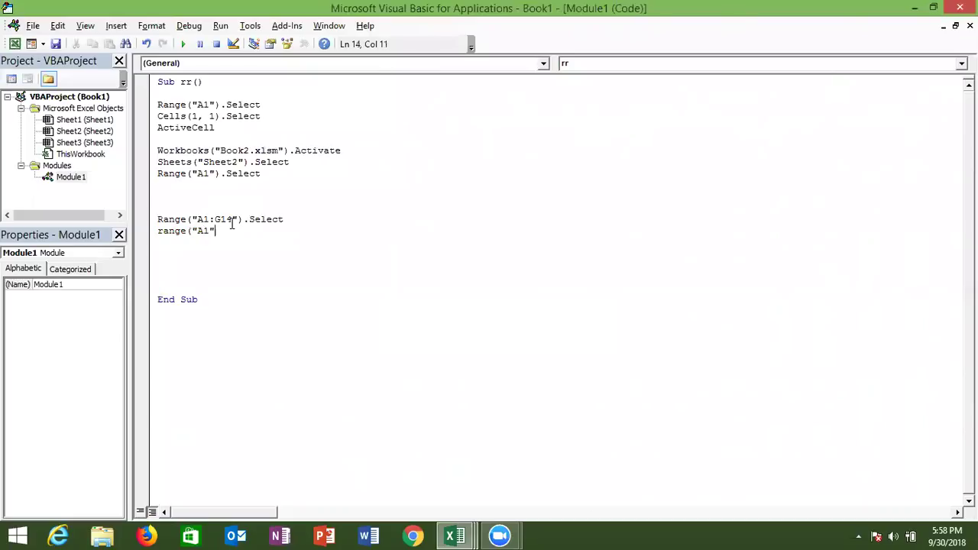
pyautogui.write(',"G14"')
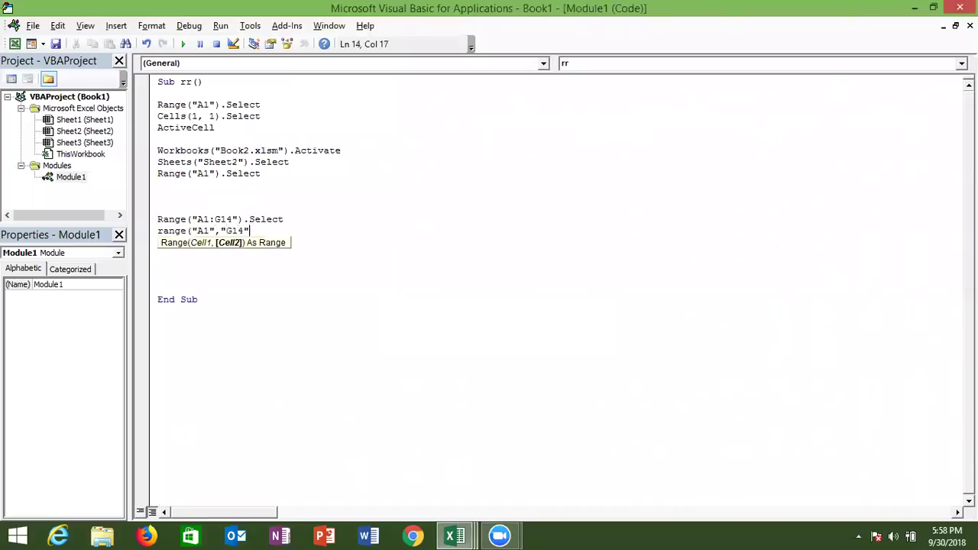
pyautogui.write(').se')
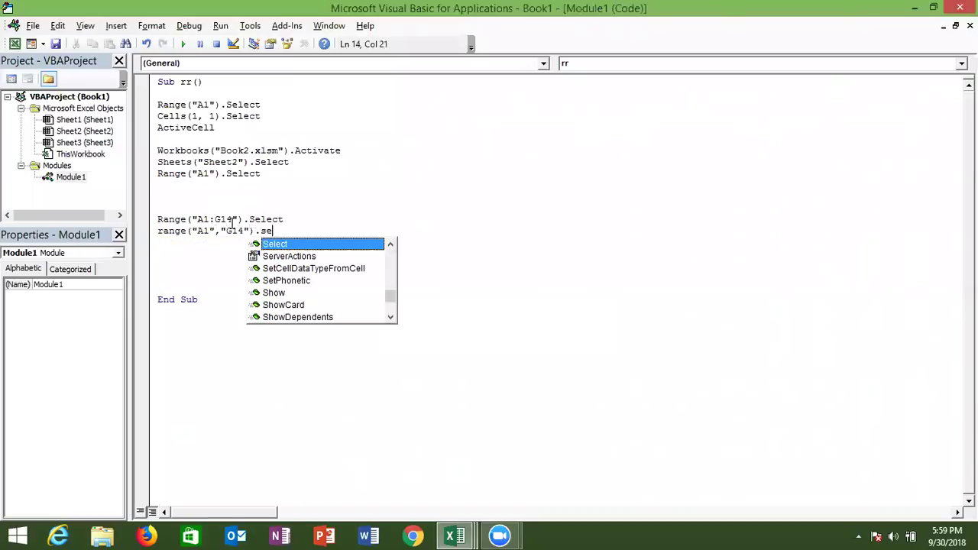
pyautogui.press('Return')
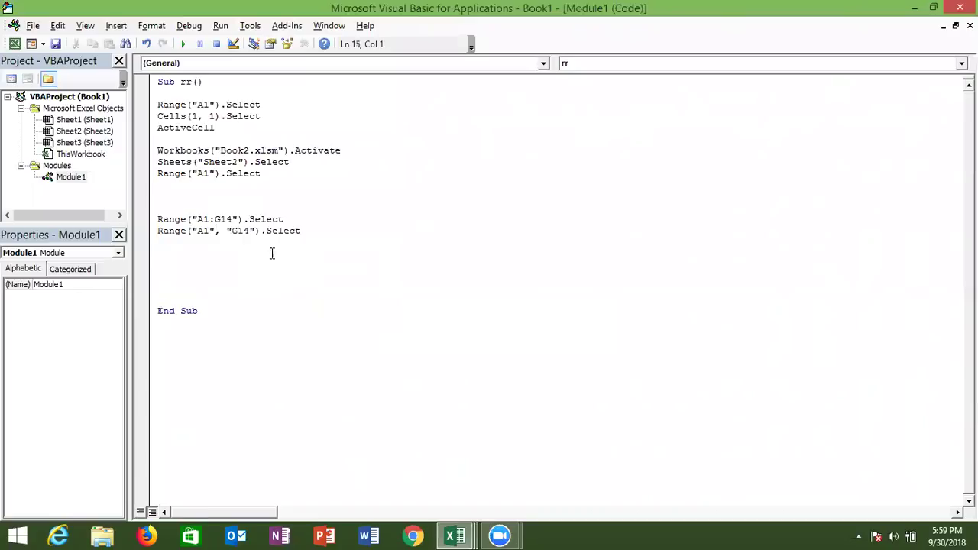
pyautogui.doubleClick(202, 232)
pyautogui.click(457, 534)
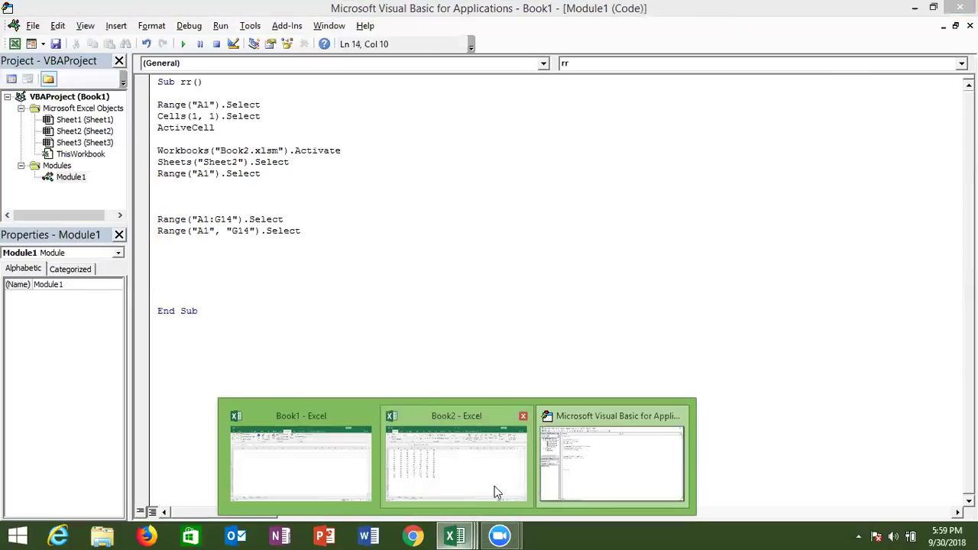
# On Book2's Sheet3, select the block A1:G14
pyautogui.click(497, 491)
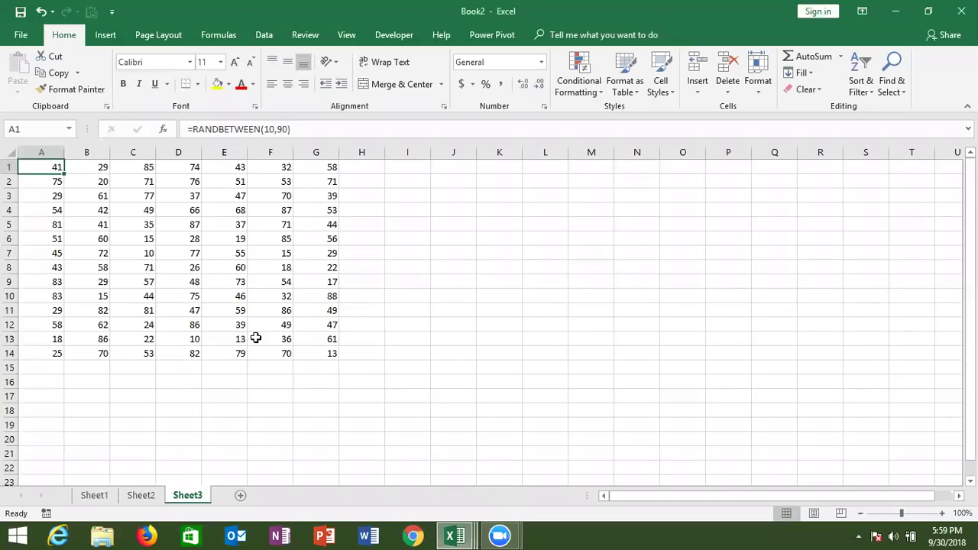
pyautogui.keyDown('shift'); pyautogui.click(310, 354); pyautogui.keyUp('shift')
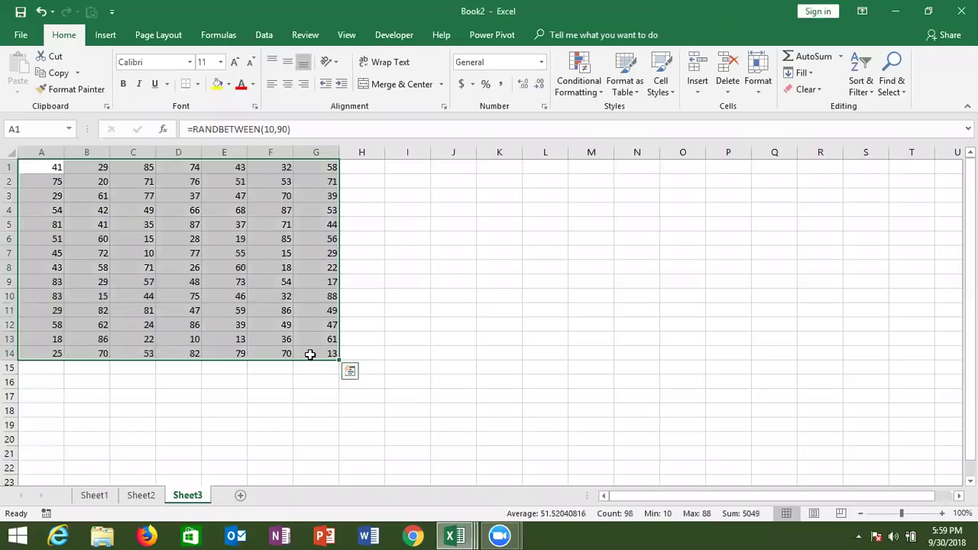
pyautogui.click(286, 338)
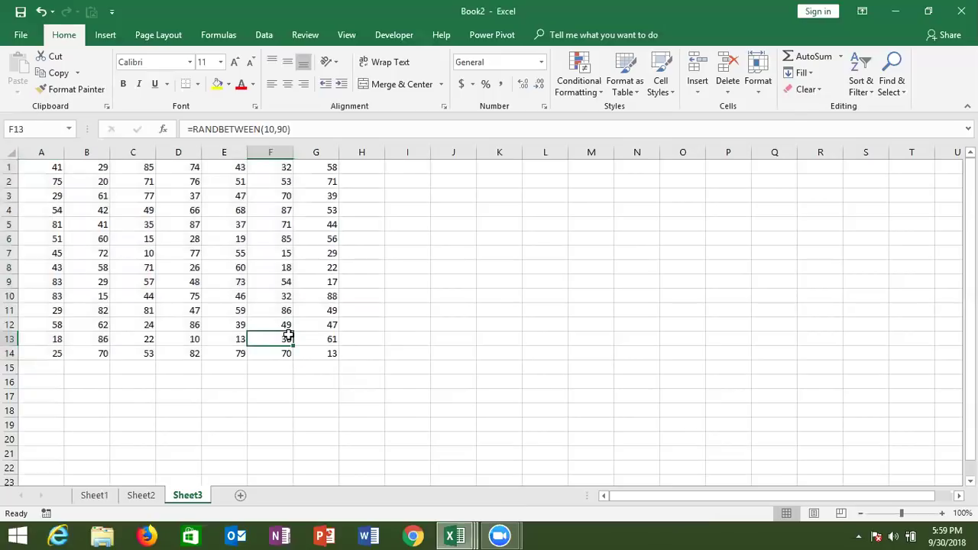
# Select the separate cells A1, C1, E1 and G1 together
pyautogui.click(50, 170)
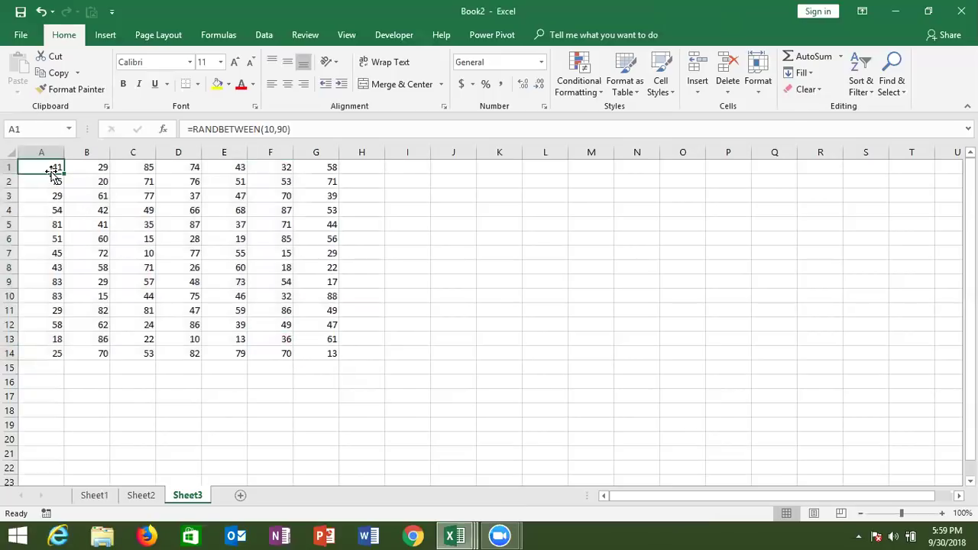
pyautogui.keyDown('ctrl'); pyautogui.click(118, 168); pyautogui.keyUp('ctrl')
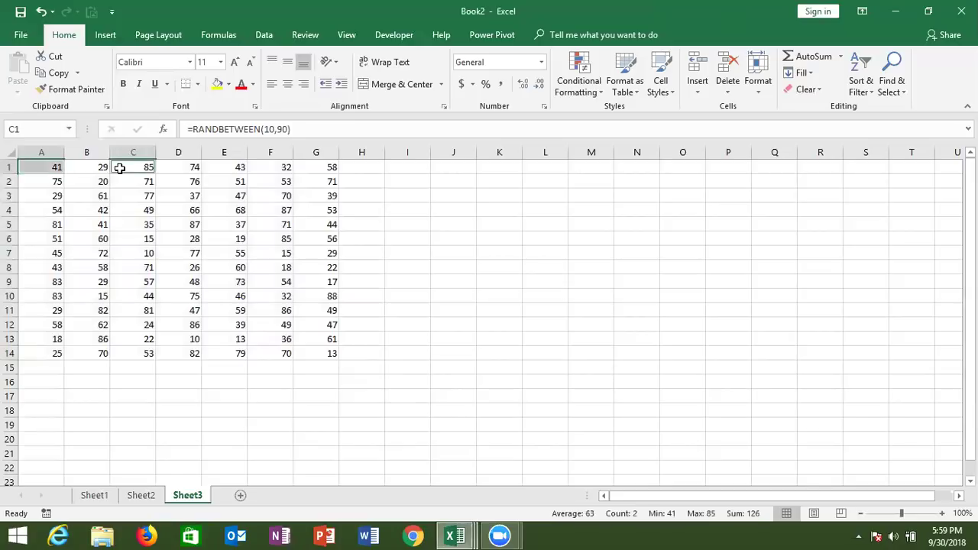
pyautogui.keyDown('ctrl'); pyautogui.click(210, 168); pyautogui.keyUp('ctrl')
pyautogui.keyDown('ctrl'); pyautogui.click(314, 165); pyautogui.keyUp('ctrl')
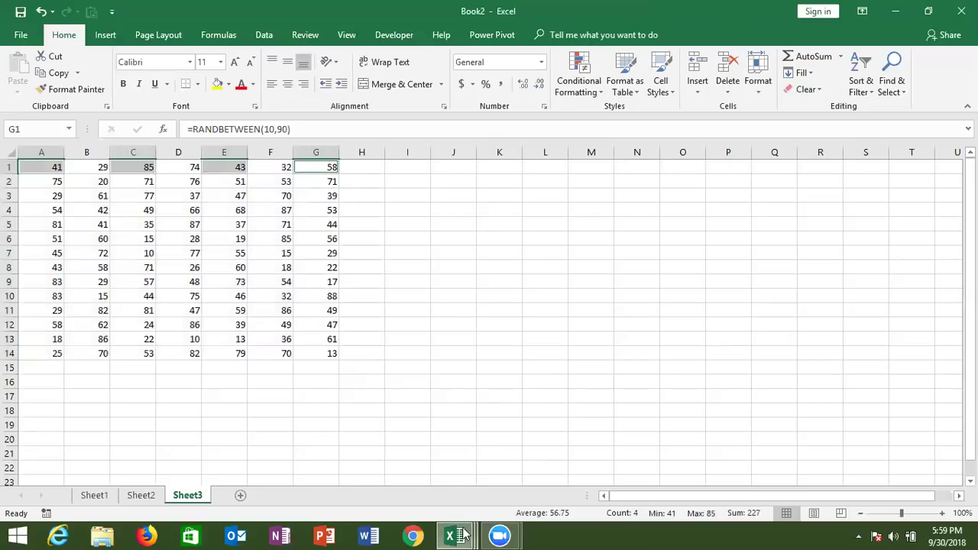
pyautogui.click(464, 534)
# Add a Range("A1,C1,E1").Select statement on line 16 of Sub rr
pyautogui.click(558, 486)
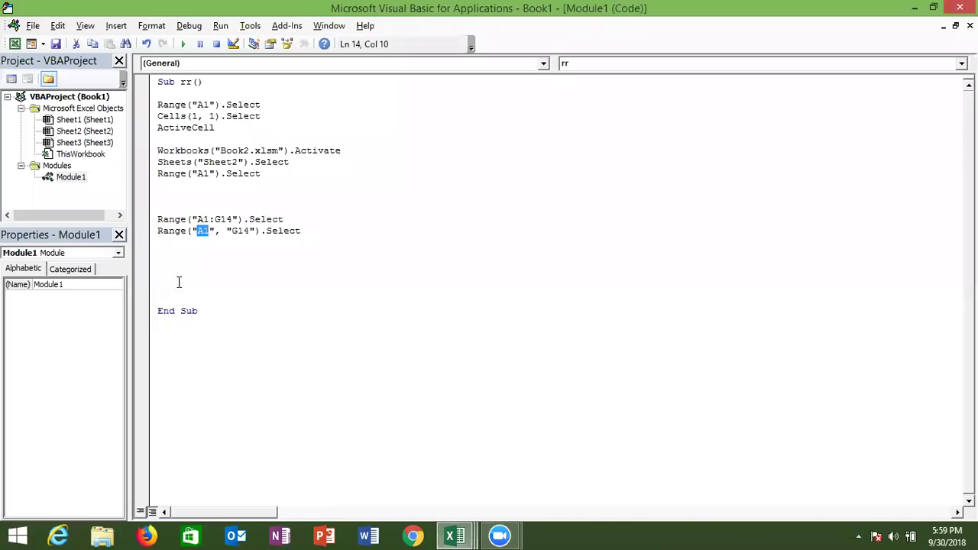
pyautogui.click(178, 260)
pyautogui.press('Up')
pyautogui.write('range(')
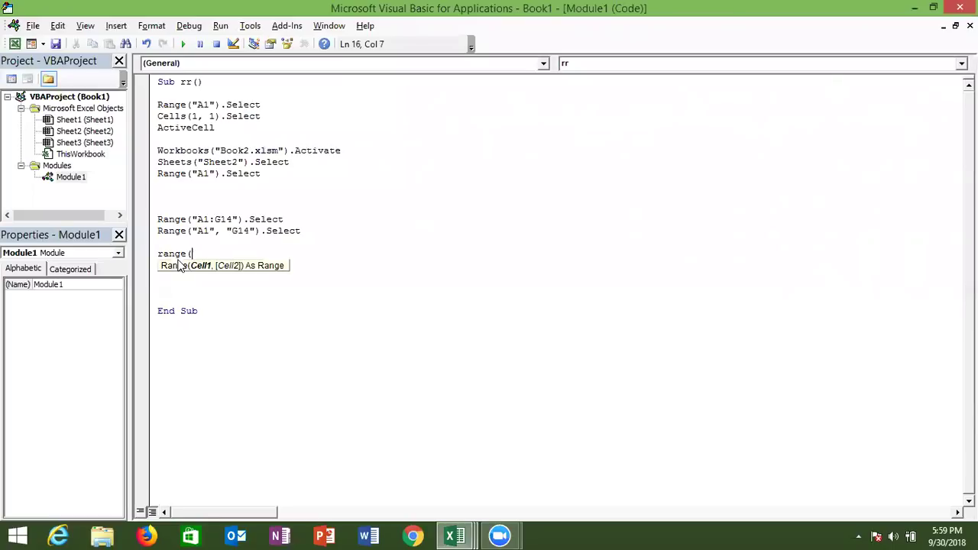
pyautogui.write('"A1')
pyautogui.write(',C1,E1"')
pyautogui.write(')')
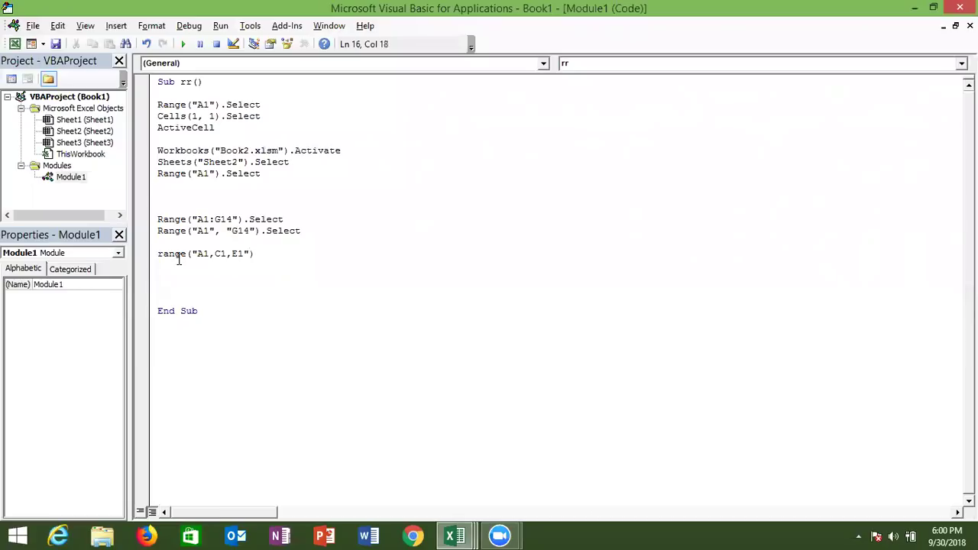
pyautogui.write('.se')
pyautogui.press('Tab')
# In Book2, select the A1:G14 block with Ctrl+A from A1, then again from D6
pyautogui.press('Down')
pyautogui.press('Down')
pyautogui.hotkey('alt', 'Tab')
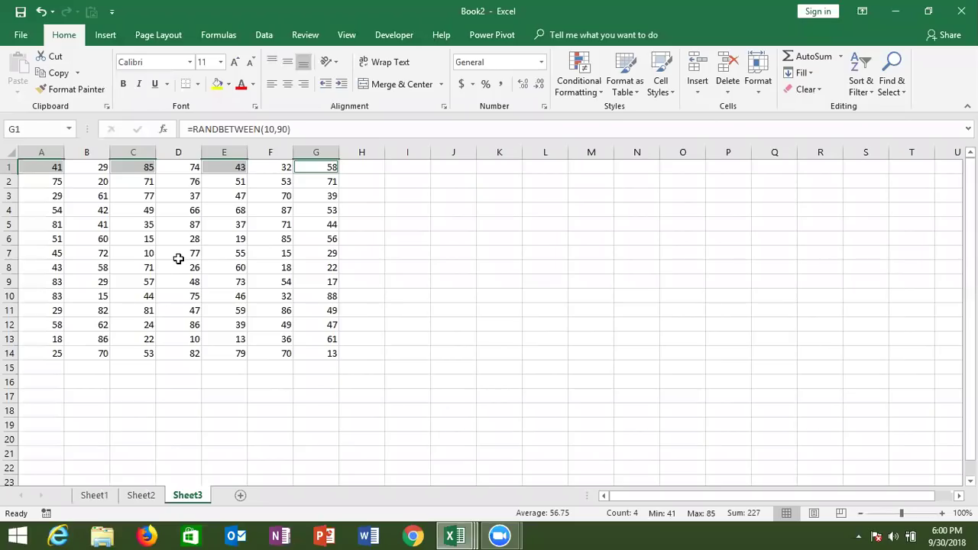
pyautogui.press('Down')
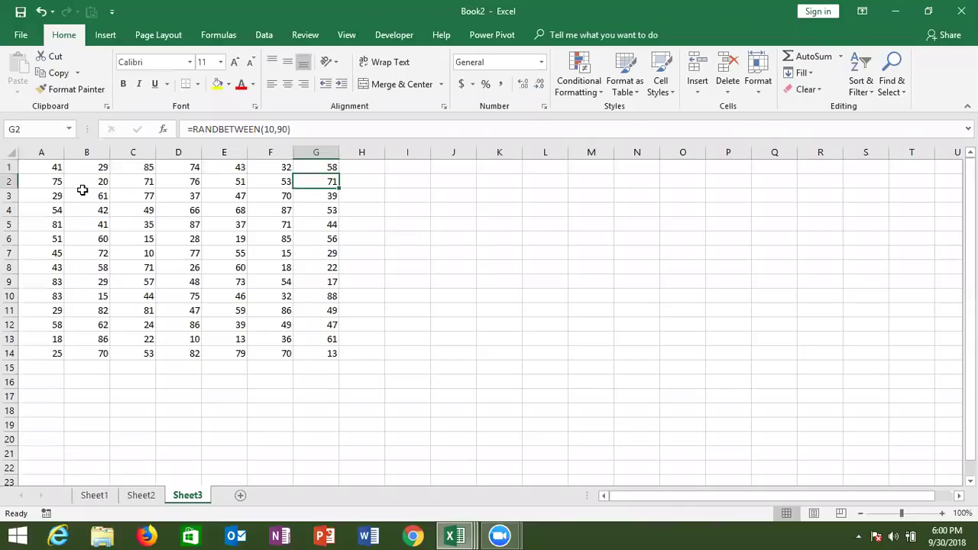
pyautogui.click(54, 169)
pyautogui.hotkey('ctrl', 'a')
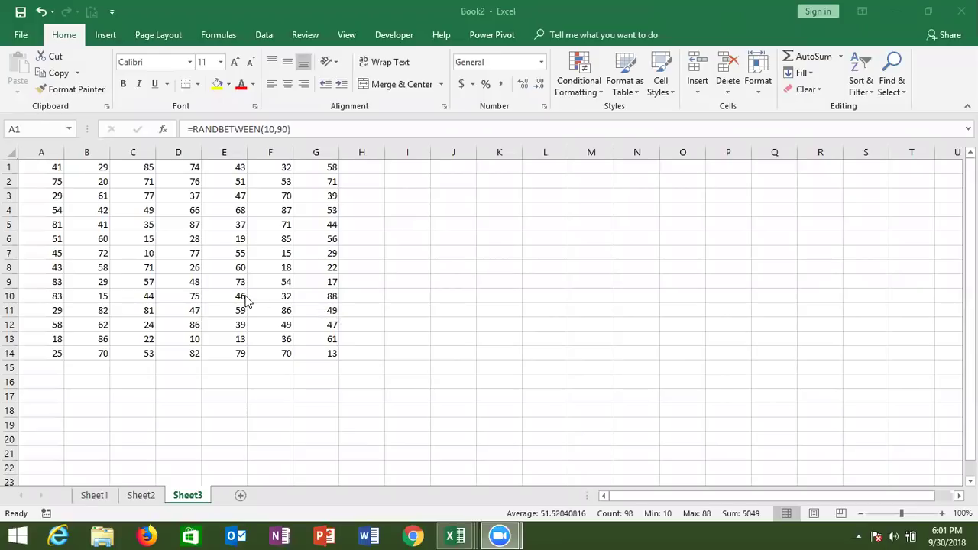
pyautogui.click(200, 242)
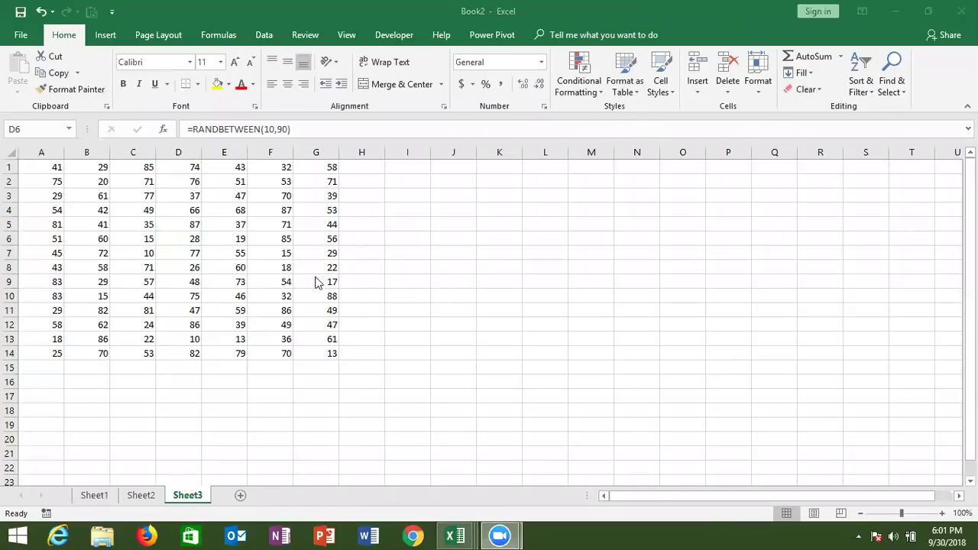
pyautogui.hotkey('ctrl', 'a')
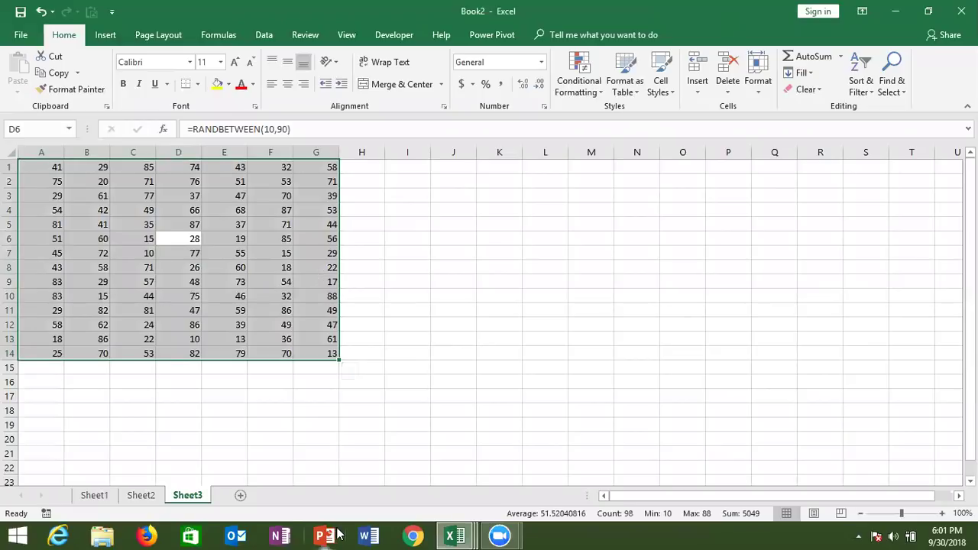
# Add a Range("A1").CurrentRegion.Select line to Sub rr
pyautogui.moveTo(455, 537)
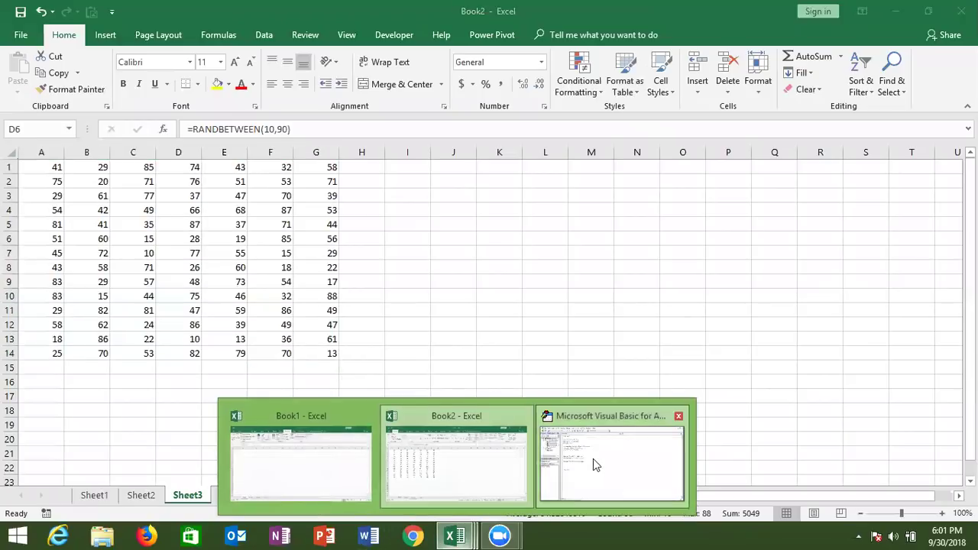
pyautogui.click(592, 458)
pyautogui.write('range(')
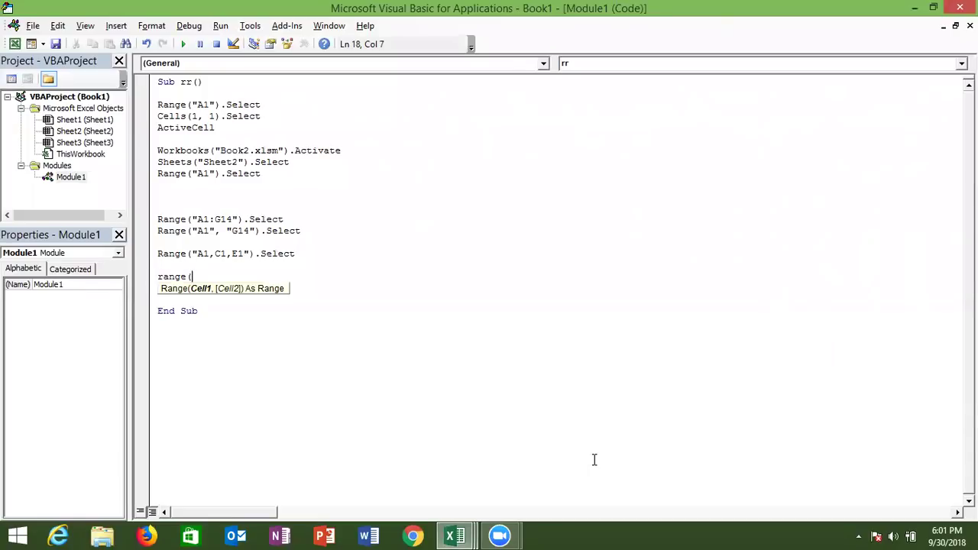
pyautogui.write('"A1").c')
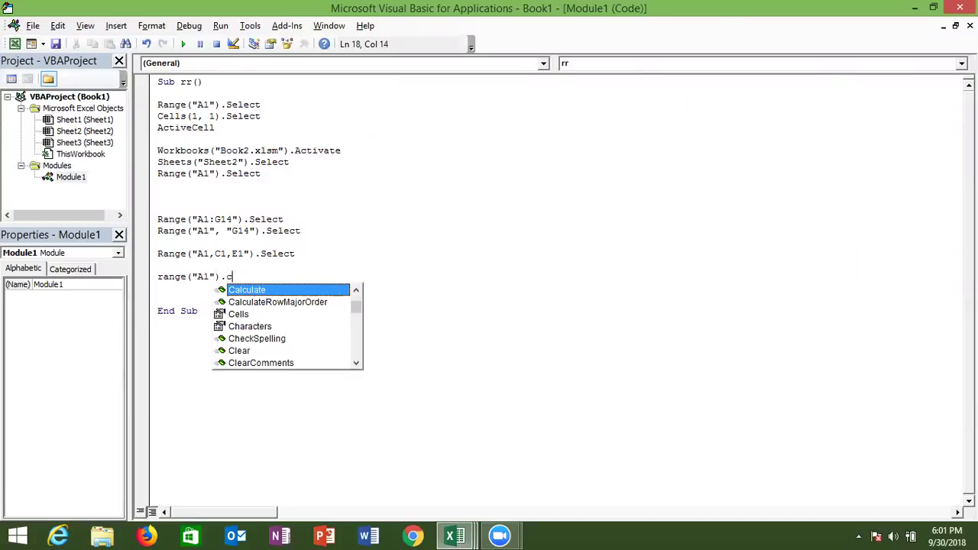
pyautogui.write('u')
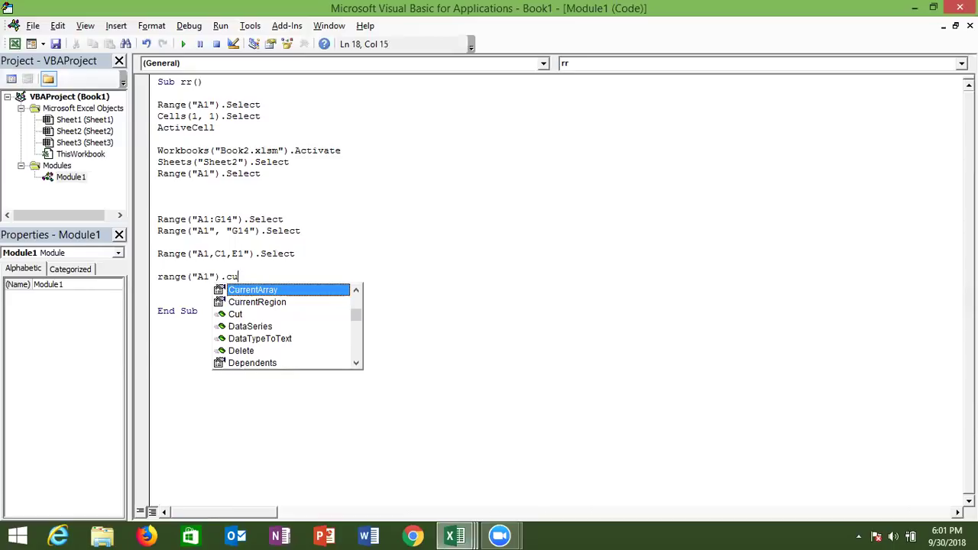
pyautogui.press('Down')
pyautogui.press('Tab')
pyautogui.write('.se')
pyautogui.press('Return')
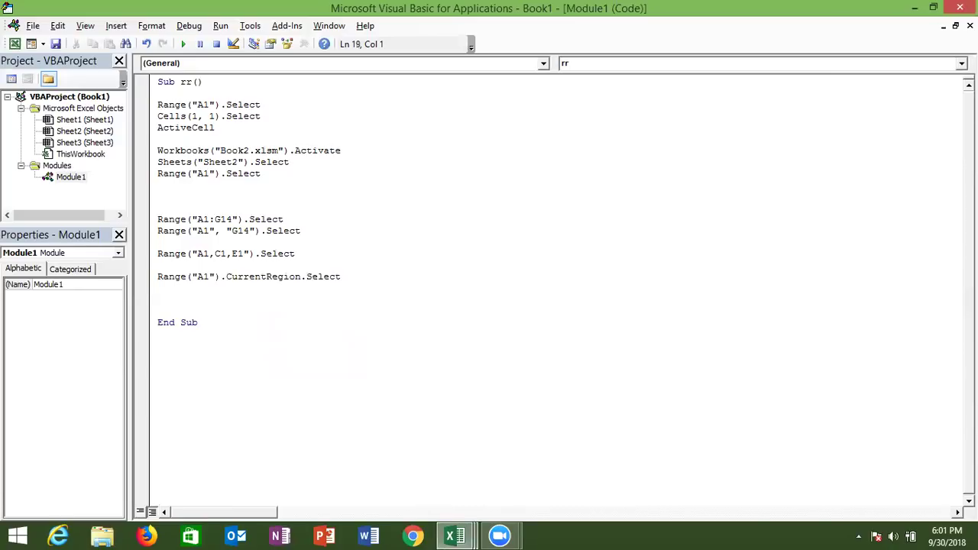
pyautogui.hotkey('alt', 'F11')
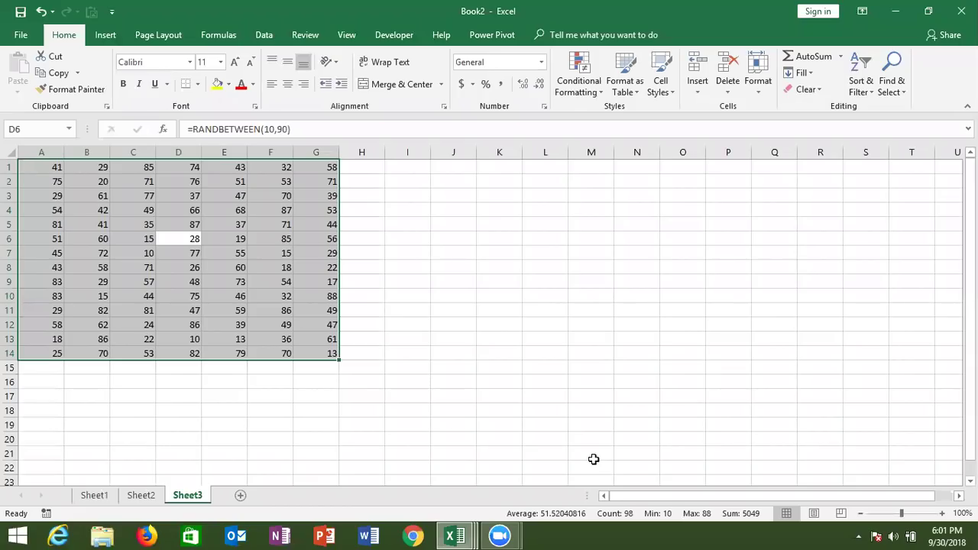
# From C5, select the A1:G14 current region using Go To Special > Current region
pyautogui.click(114, 226)
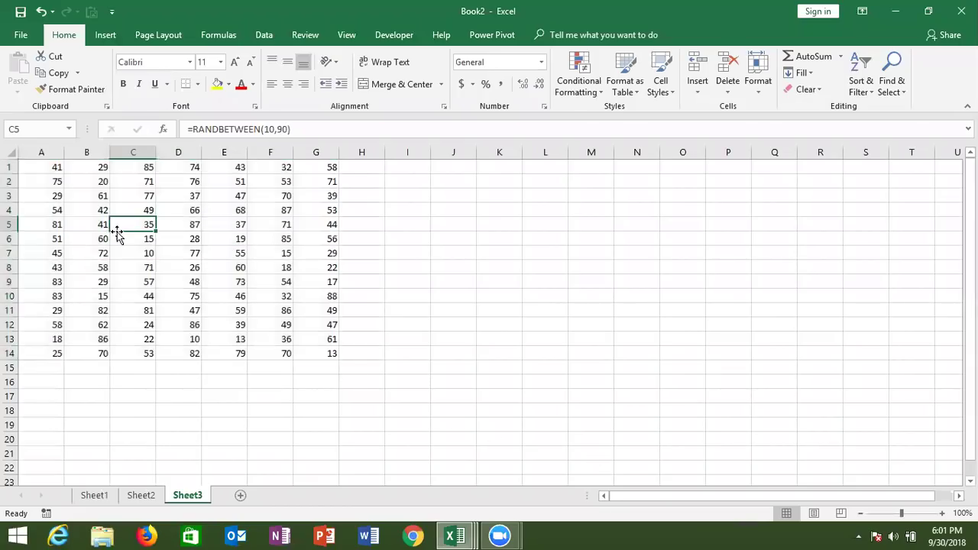
pyautogui.click(897, 99)
pyautogui.click(894, 158)
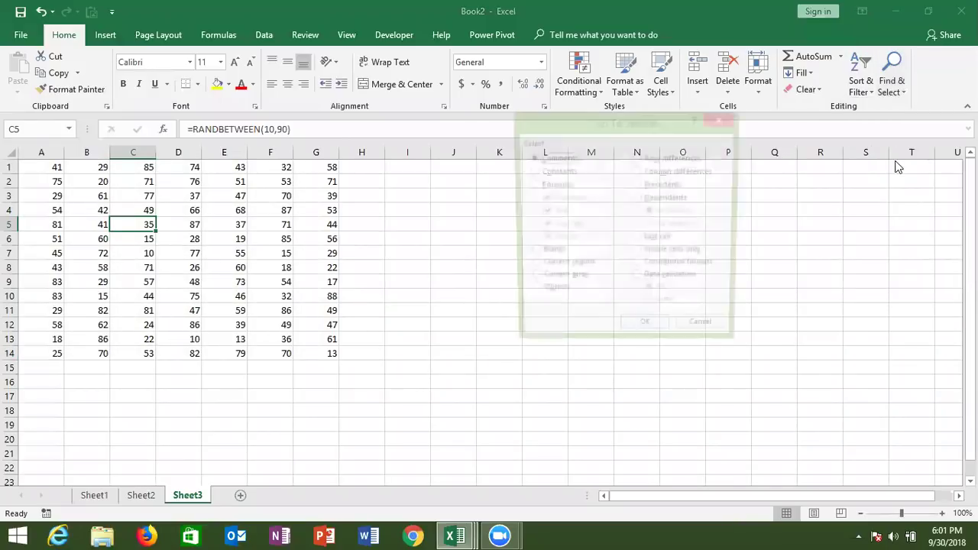
pyautogui.click(577, 268)
pyautogui.click(646, 334)
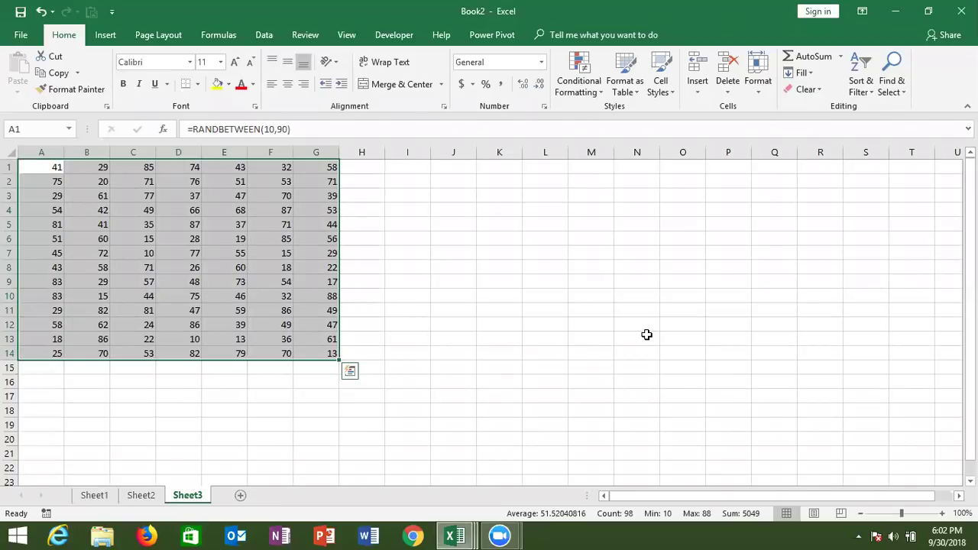
# Enter 'a' in H4 and I3, then select the enlarged A1:I14 region from E2
pyautogui.click(255, 209)
pyautogui.click(341, 209)
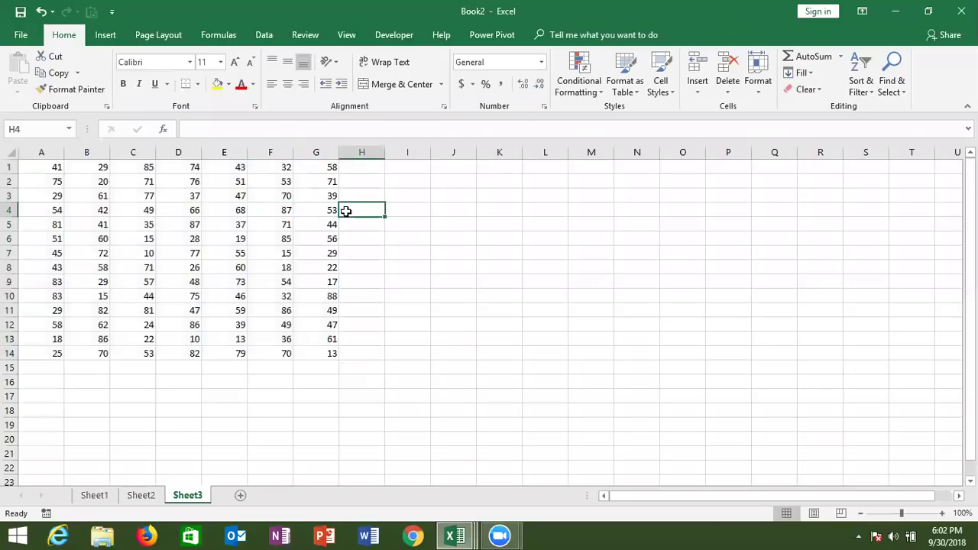
pyautogui.write('a')
pyautogui.click(395, 197)
pyautogui.write('a')
pyautogui.click(230, 180)
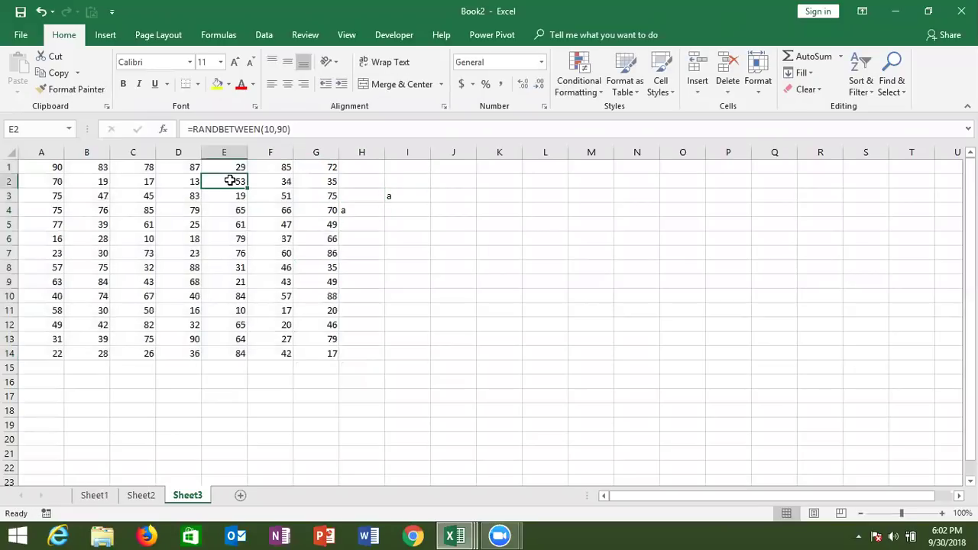
pyautogui.hotkey('ctrl', 'a')
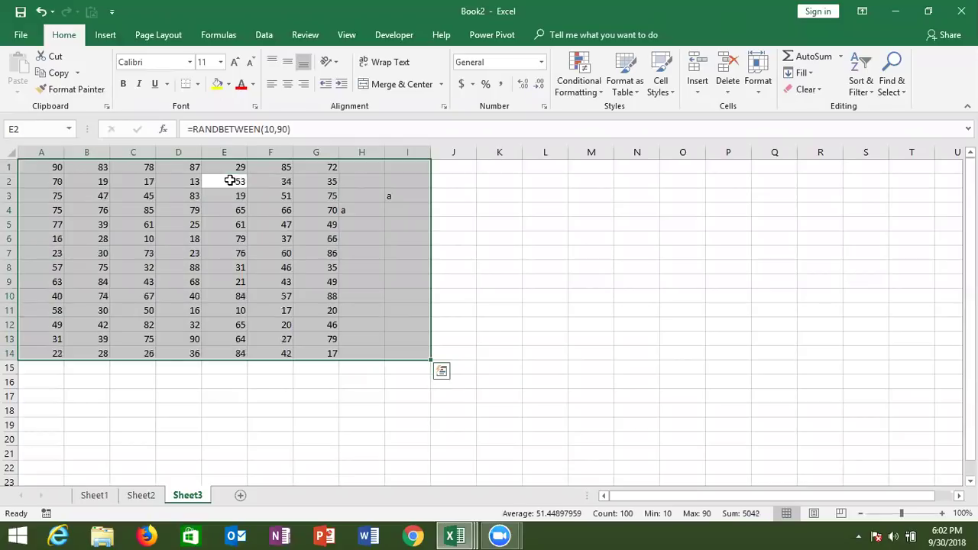
# Select A1:G14 from A1 using Ctrl+Shift+Right and Ctrl+Shift+Down
pyautogui.click(60, 167)
pyautogui.hotkey('ctrl', 'shift', 'Right')
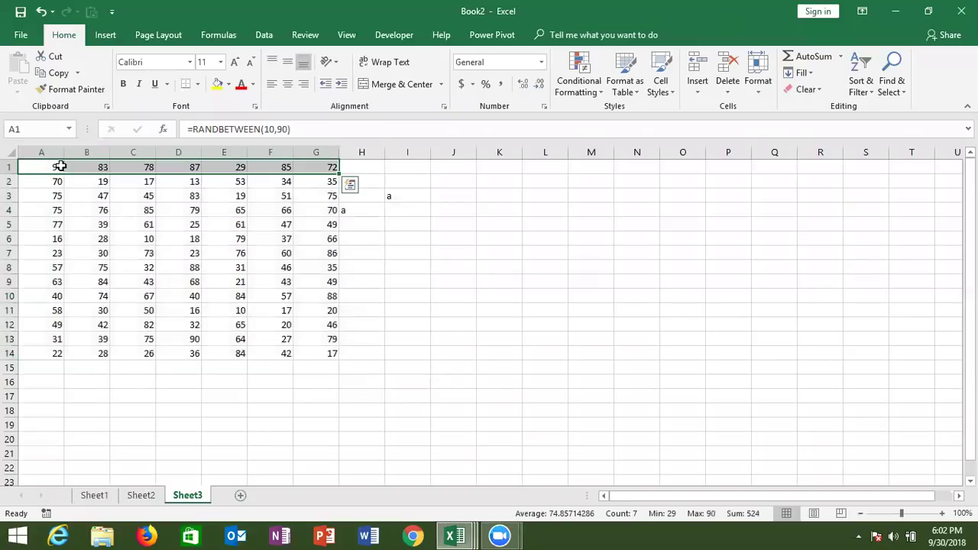
pyautogui.hotkey('shift', 'space')
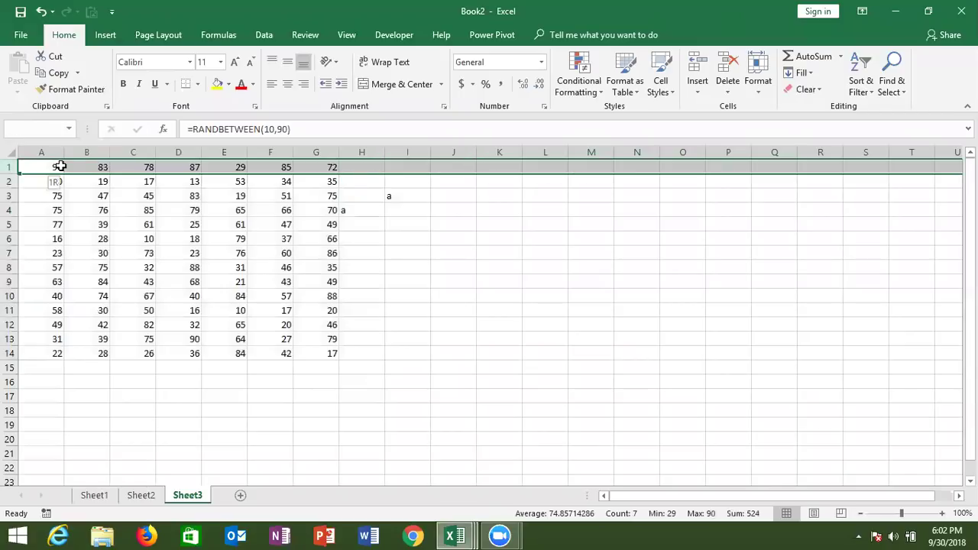
pyautogui.press('Left')
pyautogui.hotkey('ctrl', 'shift', 'Right')
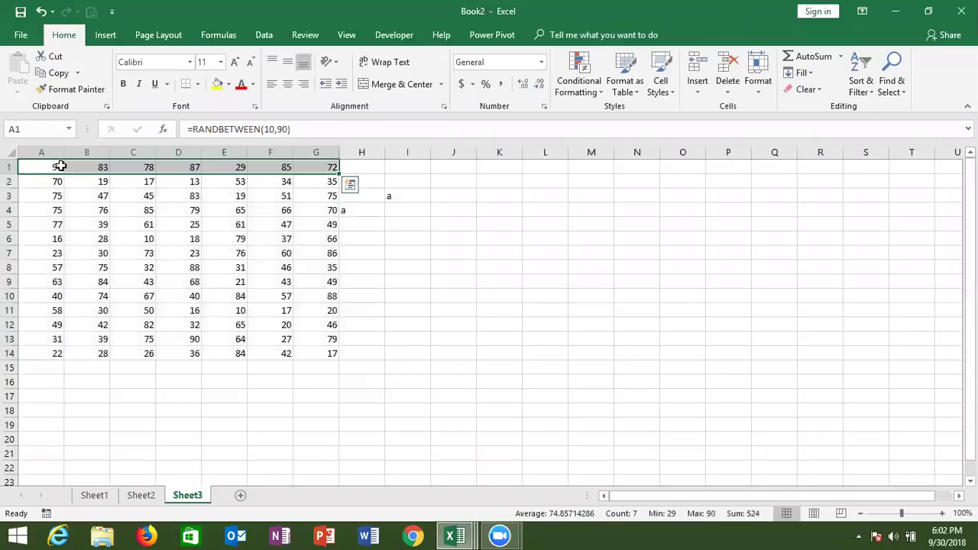
pyautogui.hotkey('ctrl', 'shift', 'Down')
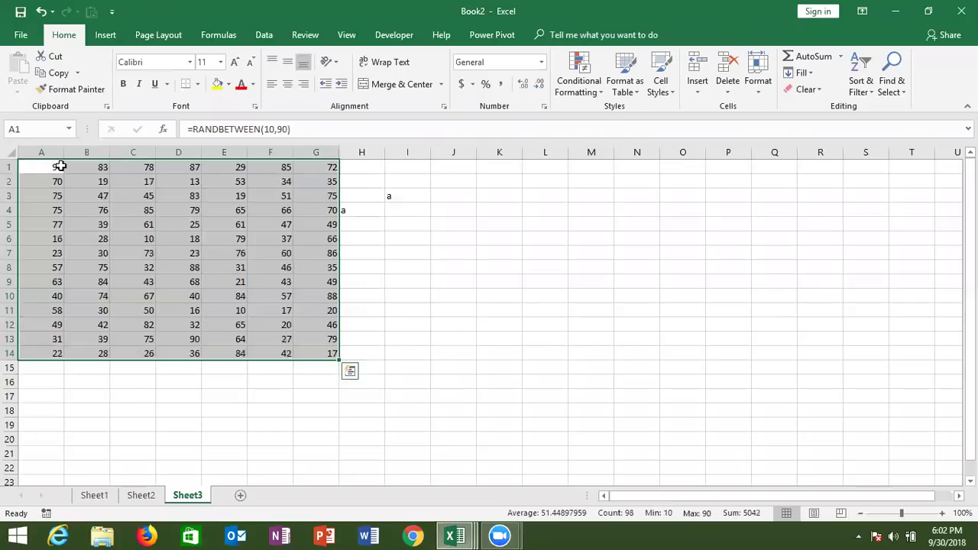
# Jump between A1 and A14 with Ctrl+Down and Ctrl+Up
pyautogui.click(55, 167)
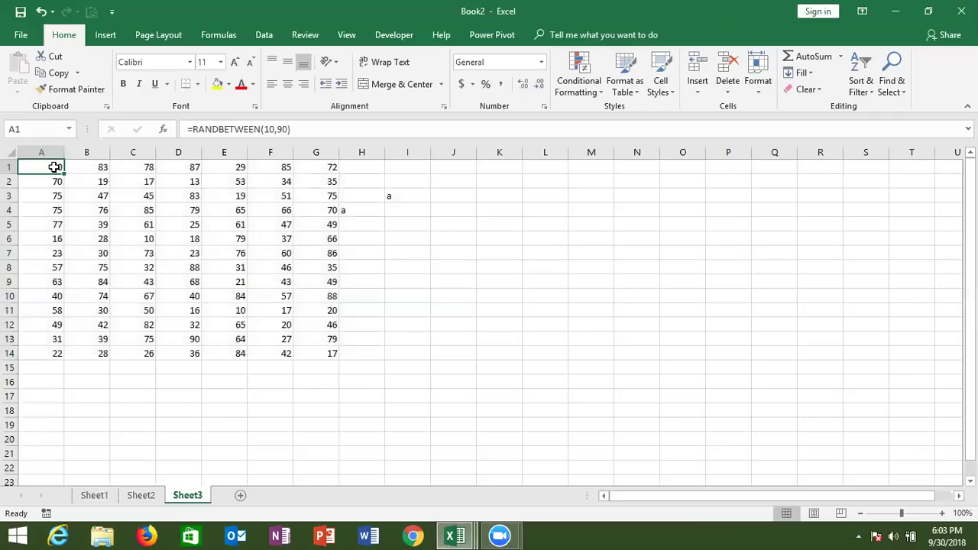
pyautogui.hotkey('ctrl', 'Down')
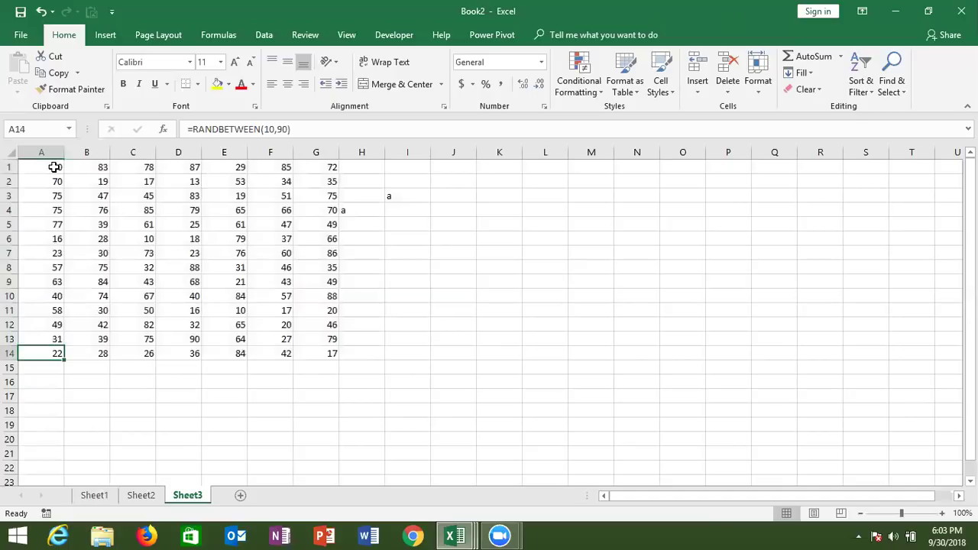
pyautogui.hotkey('ctrl', 'Up')
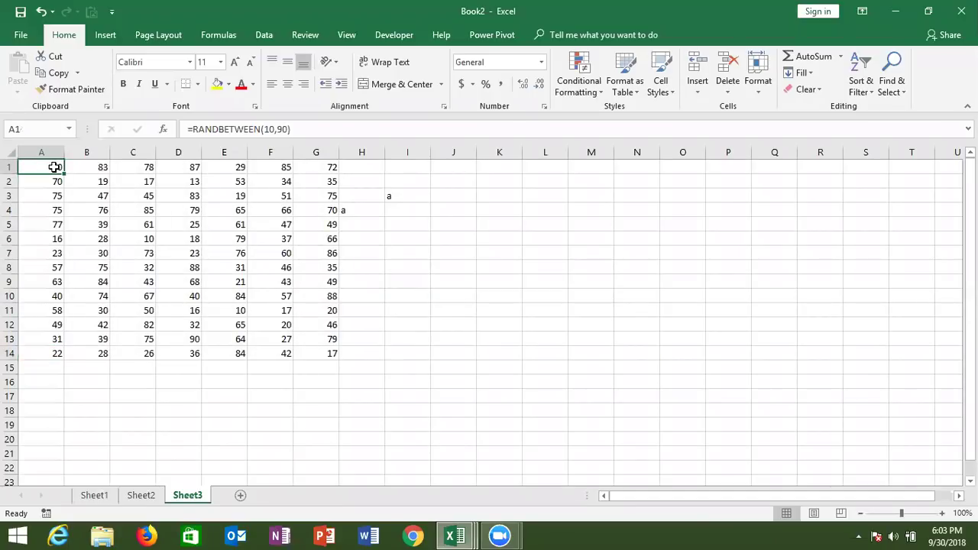
pyautogui.hotkey('ctrl', 'Down')
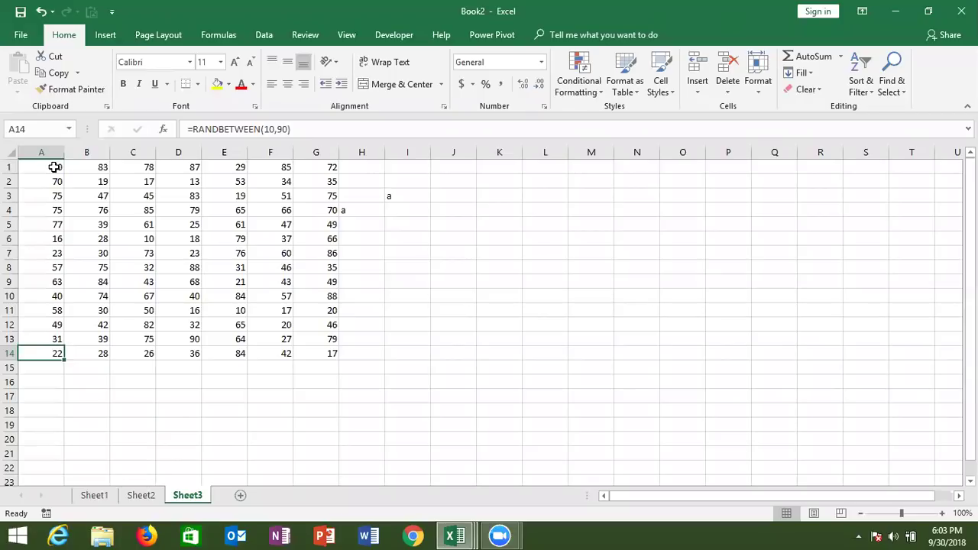
pyautogui.hotkey('alt', 'F11')
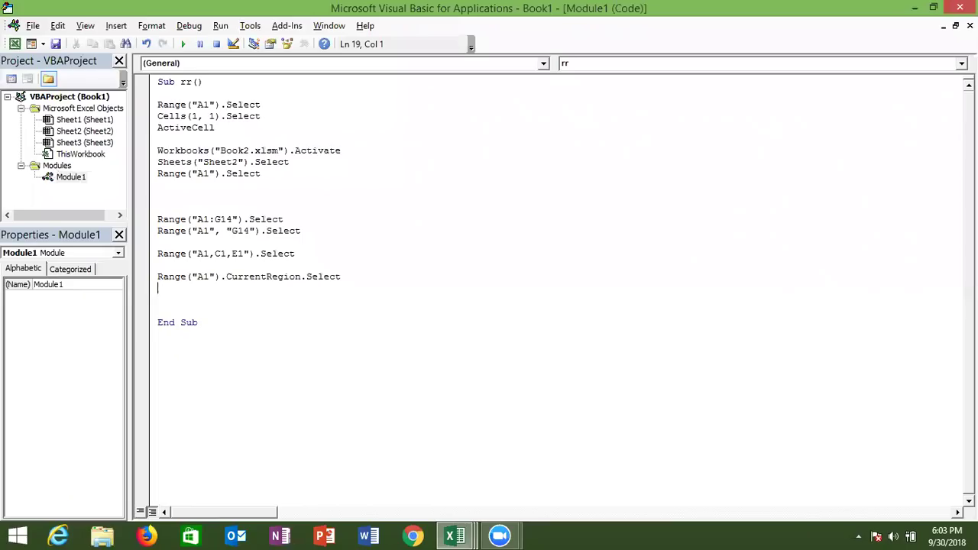
# Add a Range("A1").End(xlDown).Select line above End Sub in Sub rr
pyautogui.press('Return')
pyautogui.write('range')
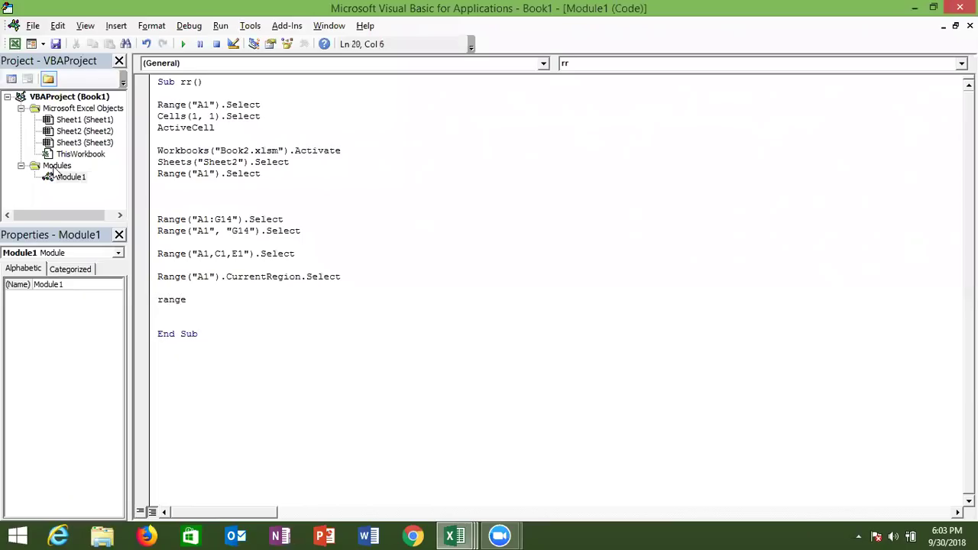
pyautogui.write('("A1')
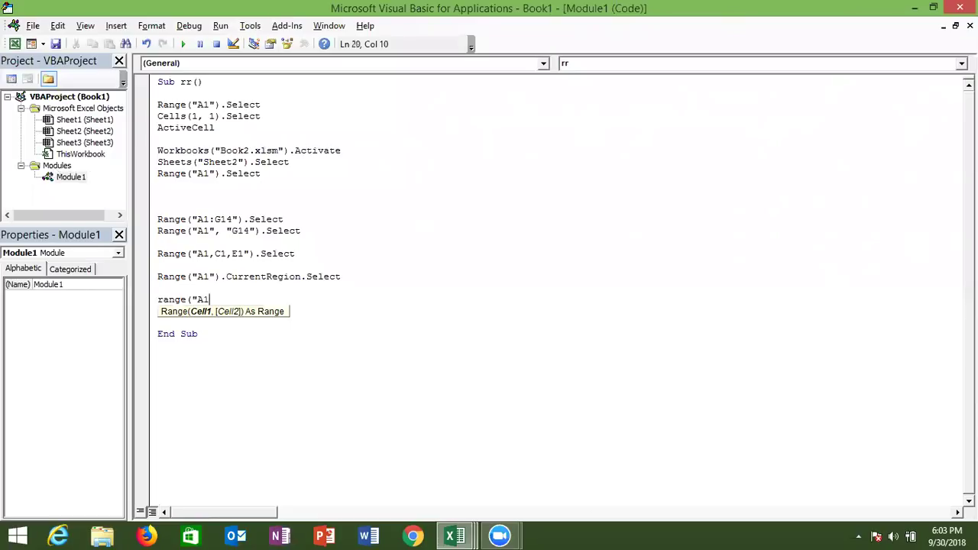
pyautogui.write('").End(')
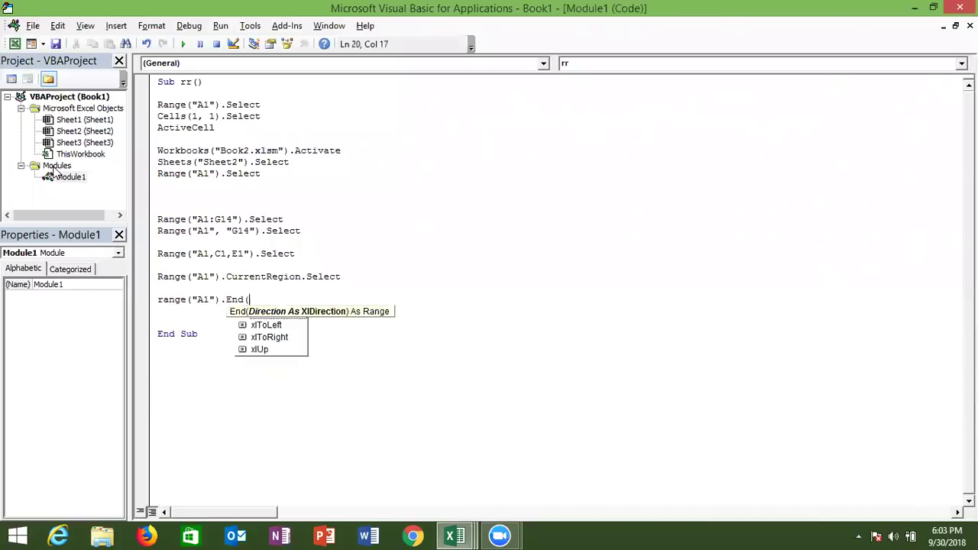
pyautogui.press('Up')
pyautogui.press('Up')
pyautogui.press('Tab')
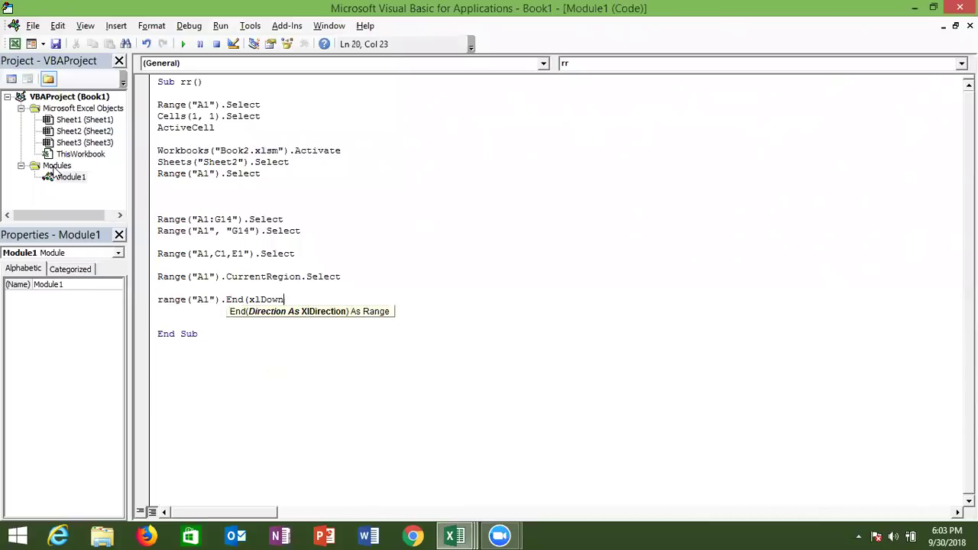
pyautogui.write(').se')
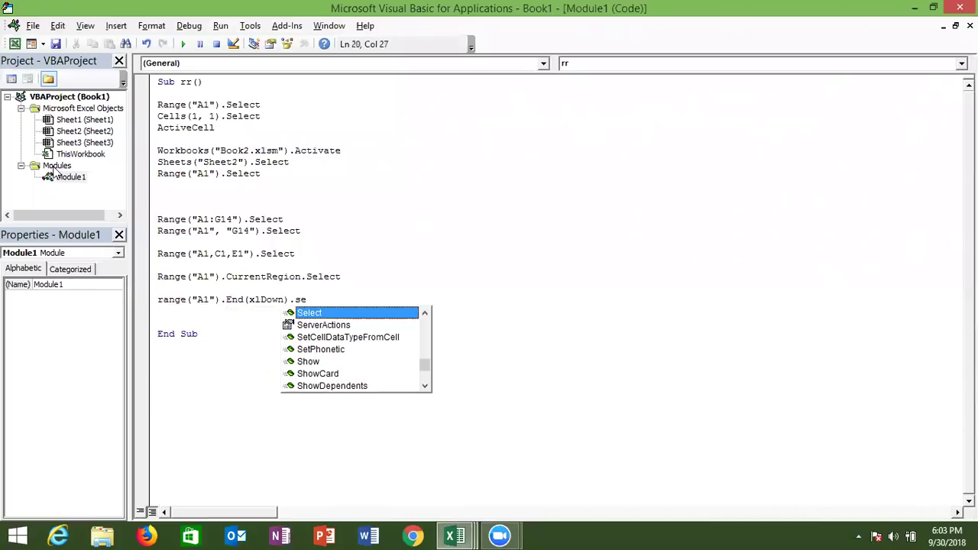
pyautogui.press('Tab')
pyautogui.press('Return')
# Check that Ctrl+Right from A1 lands on G1, and add a blank line before End Sub
pyautogui.hotkey('alt', 'F11')
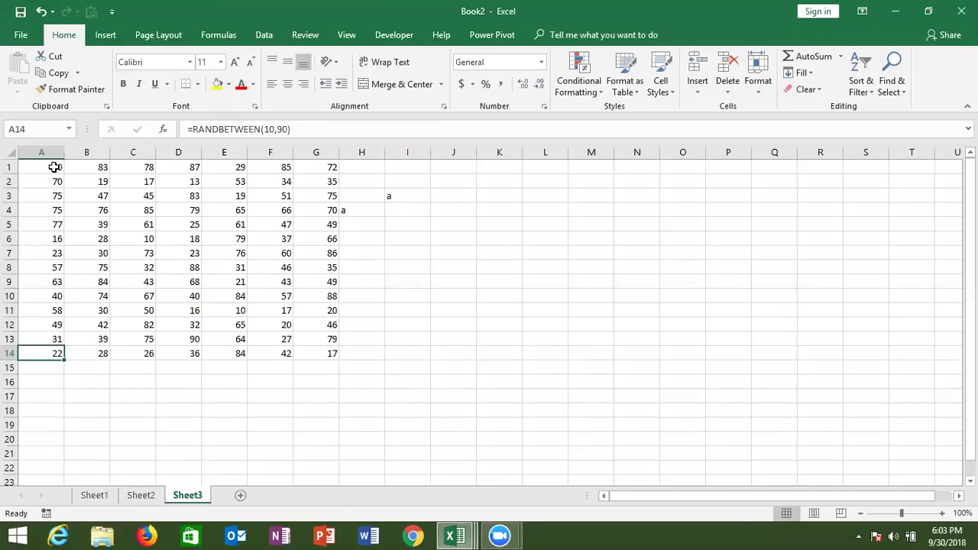
pyautogui.click(54, 166)
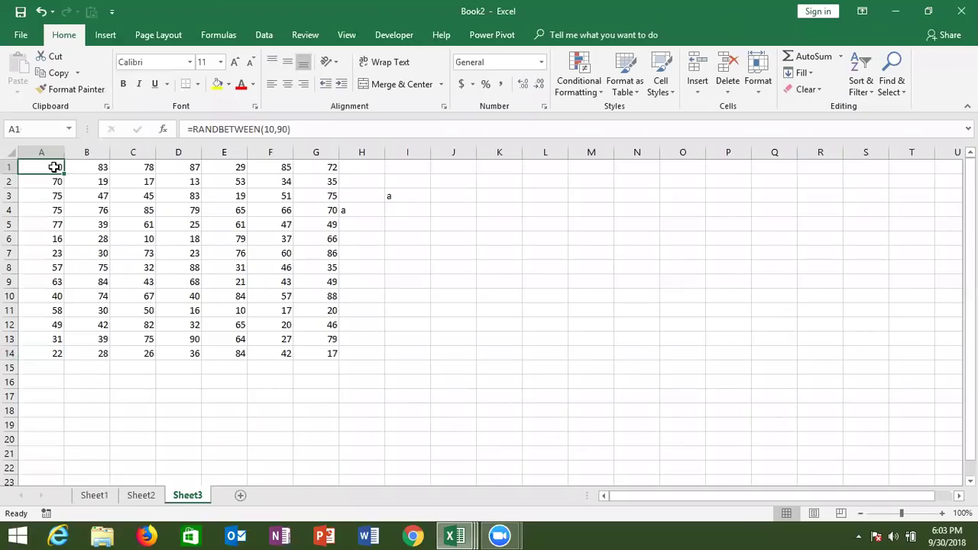
pyautogui.hotkey('ctrl', 'Right')
pyautogui.hotkey('alt', 'F11')
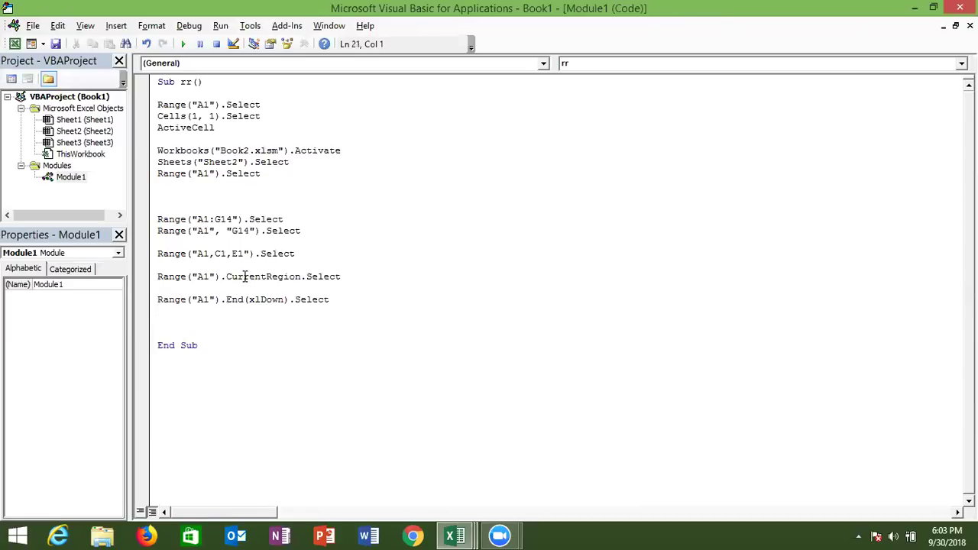
pyautogui.press('Return')
pyautogui.hotkey('alt', 'F11')
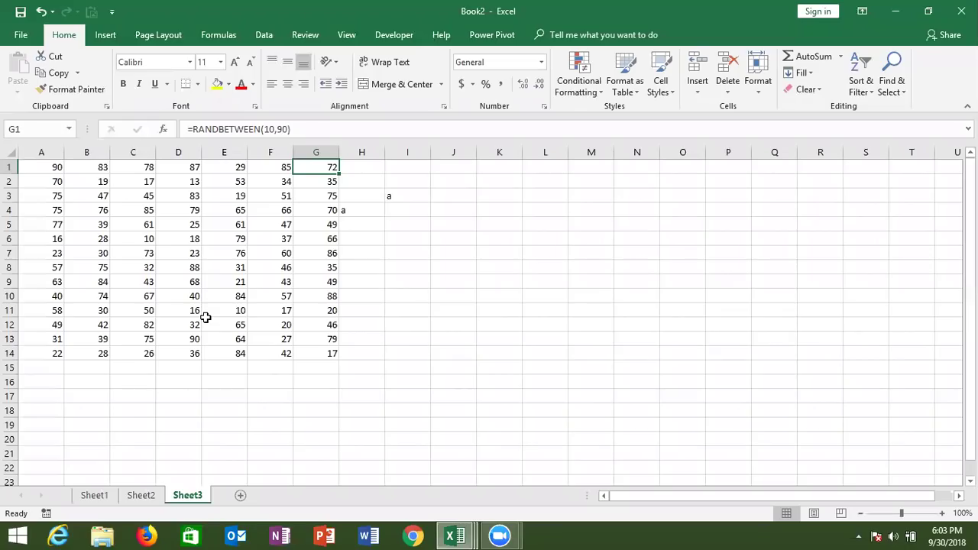
# Clear A5 to break column A, then confirm moving down from A1 stops at A4
pyautogui.click(55, 224)
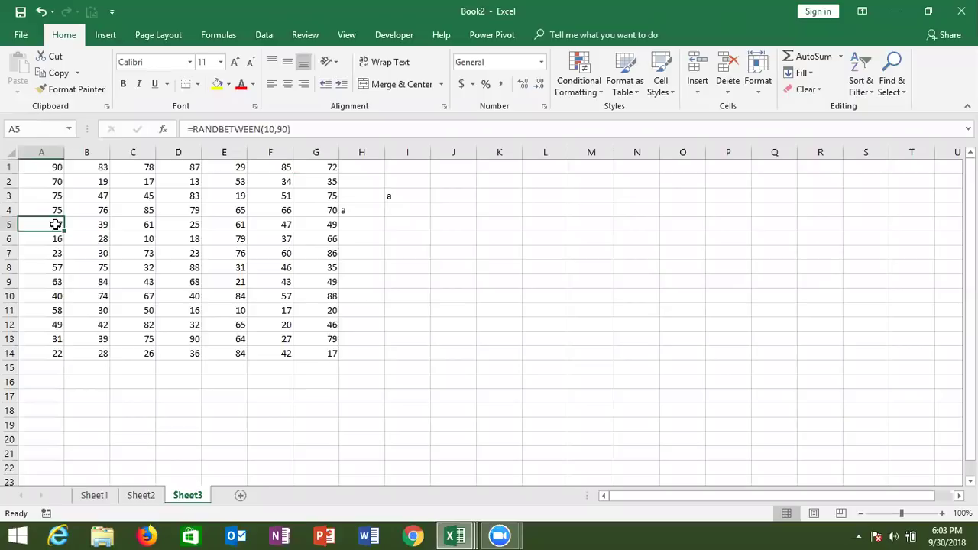
pyautogui.click(51, 153)
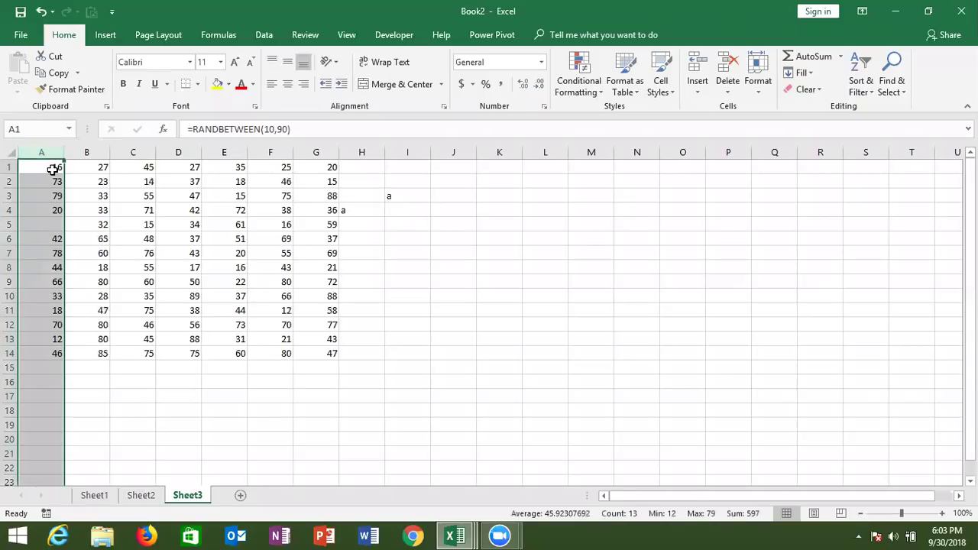
pyautogui.click(52, 169)
pyautogui.press('Down')
pyautogui.press('Down')
pyautogui.press('Down')
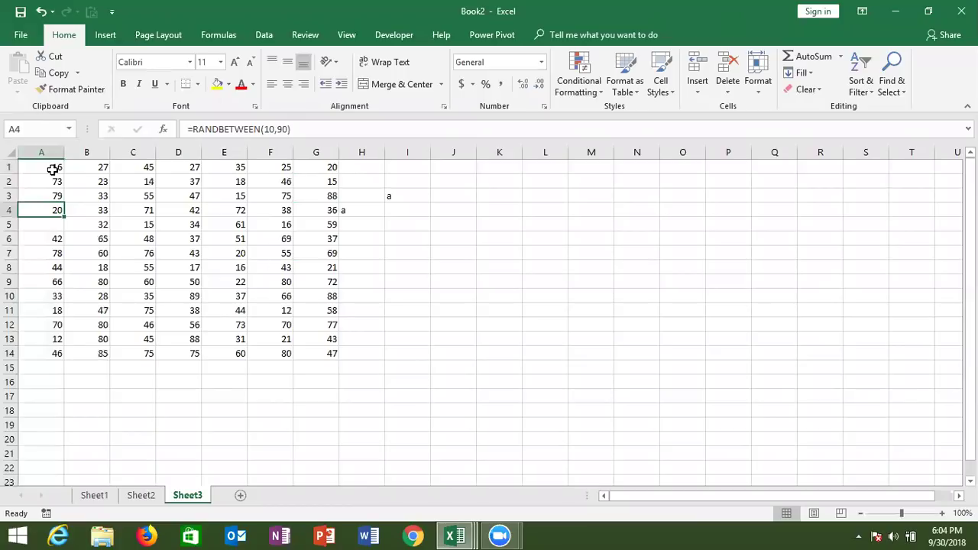
pyautogui.press('Down')
pyautogui.hotkey('ctrl', 'd')
pyautogui.hotkey('alt', 'Tab')
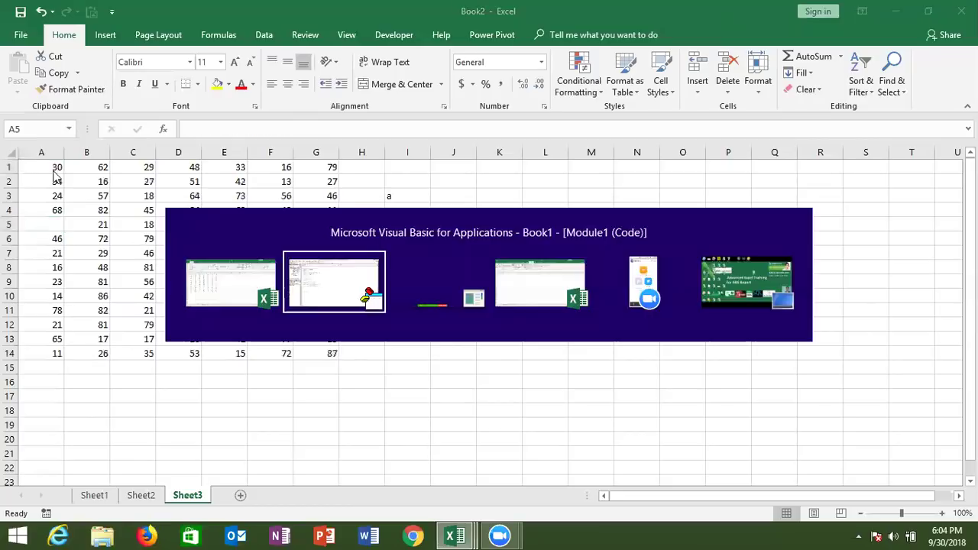
# Add a Range("A65000").End(xlUp).Select line below the xlDown line in Sub rr
pyautogui.write('range')
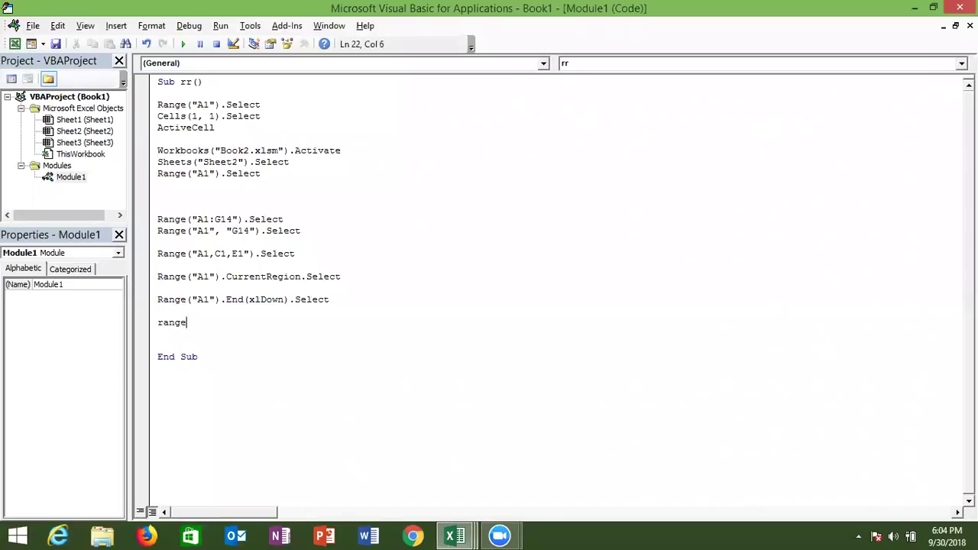
pyautogui.write('("A')
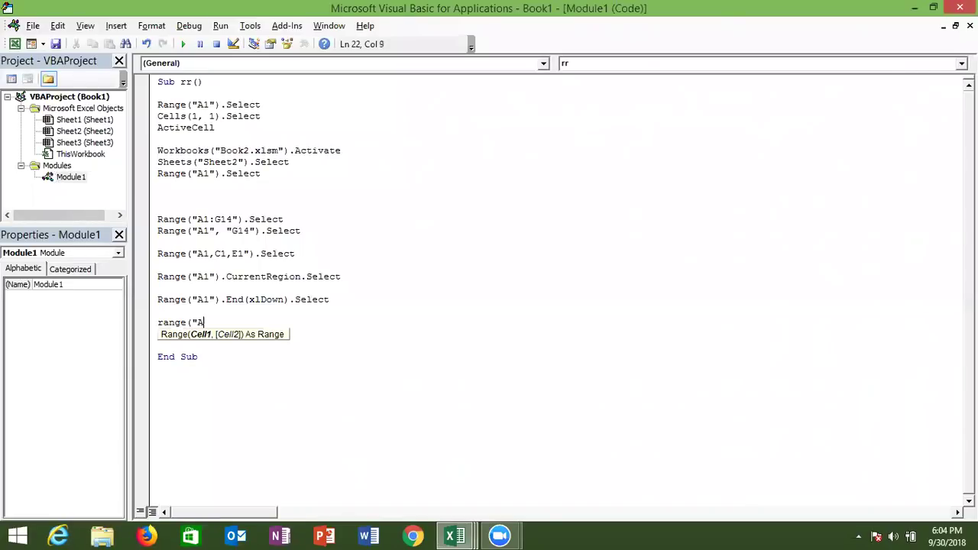
pyautogui.write('1')
pyautogui.press('BackSpace')
pyautogui.write('65000").en')
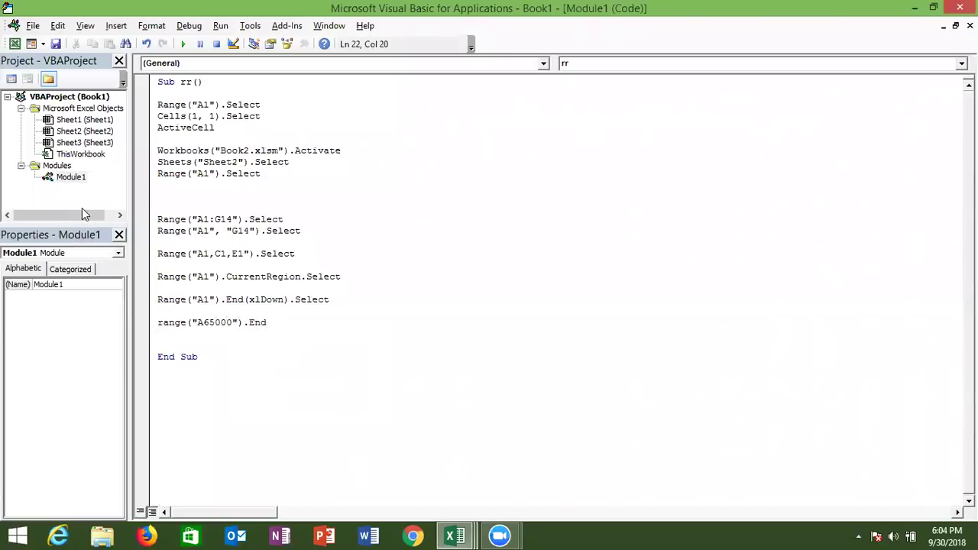
pyautogui.write('(')
pyautogui.press('Down')
pyautogui.press('Down')
pyautogui.press('Down')
pyautogui.press('Tab')
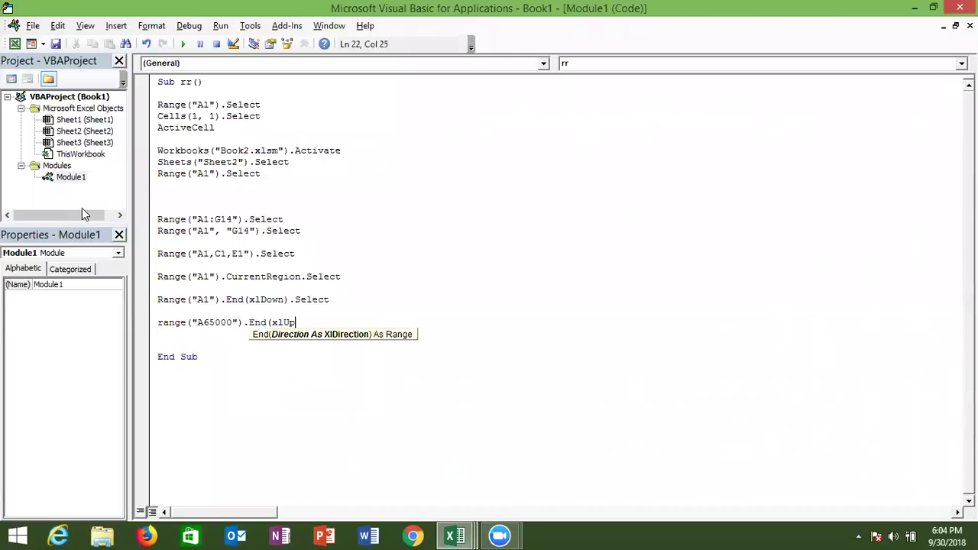
pyautogui.write(').se')
pyautogui.press('Tab')
pyautogui.press('Return')
pyautogui.hotkey('alt', 'F11')
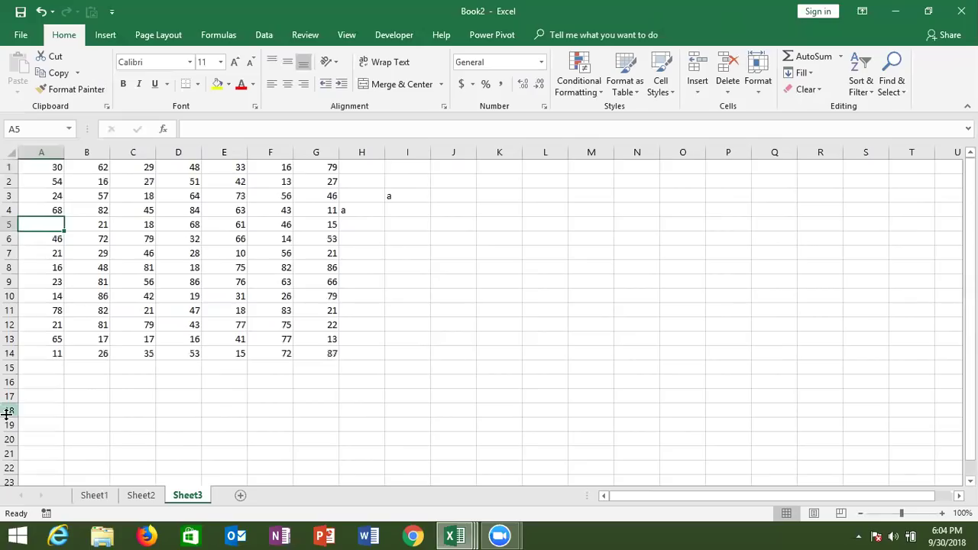
# Jump to A65000, then use Ctrl+Up to reach A14, the last filled cell in column A
pyautogui.click(37, 464)
pyautogui.click(38, 130)
pyautogui.write('a65000')
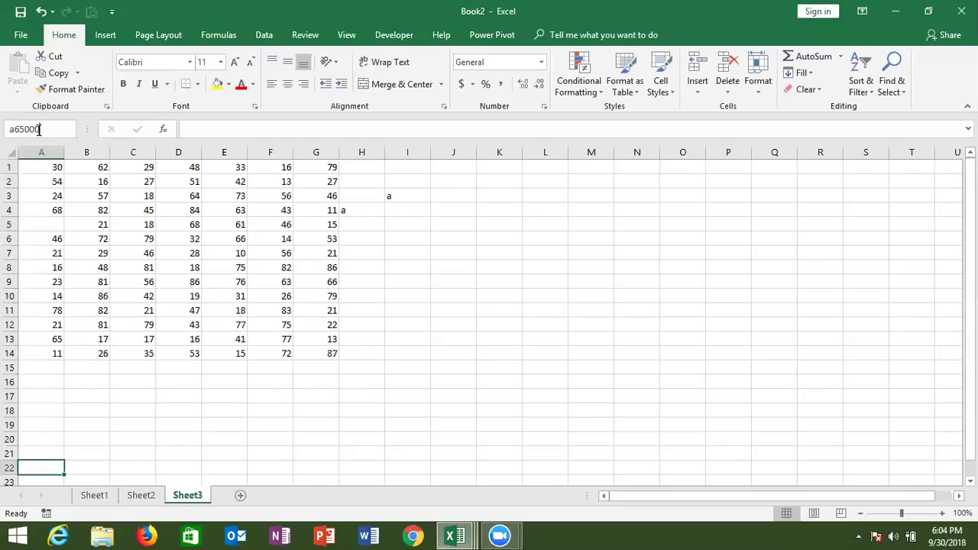
pyautogui.press('Return')
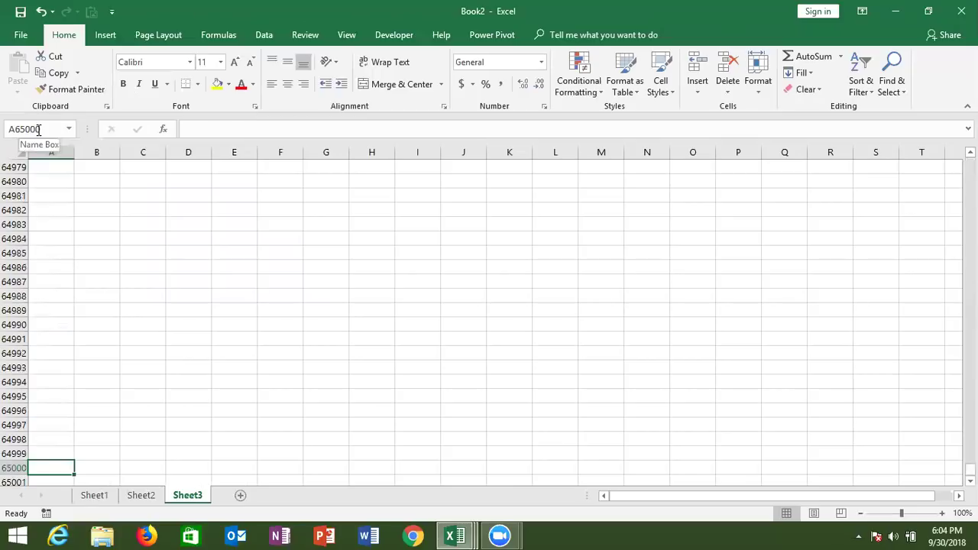
pyautogui.hotkey('ctrl', 'Up')
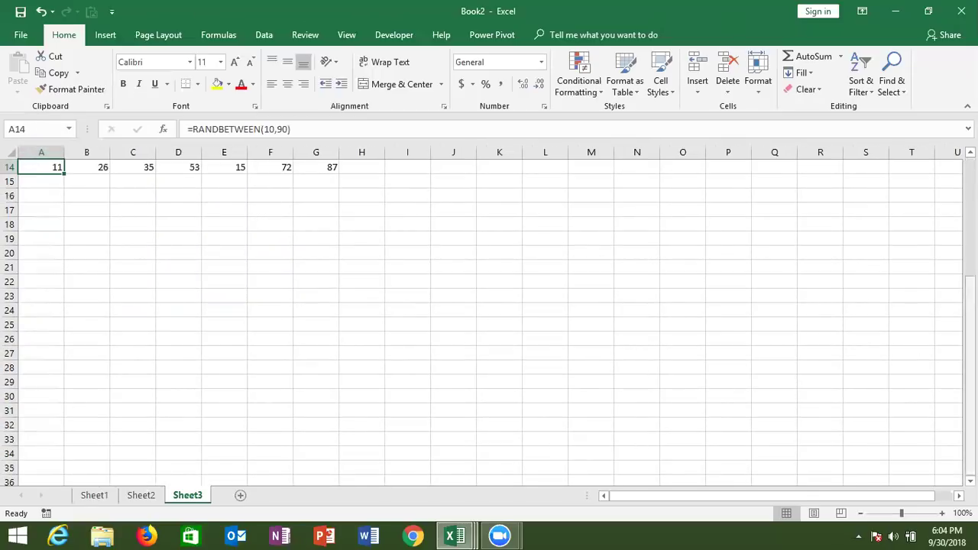
# Select cell A2 and switch back to the VBA code window
pyautogui.moveTo(970, 344); pyautogui.dragTo(970, 336)
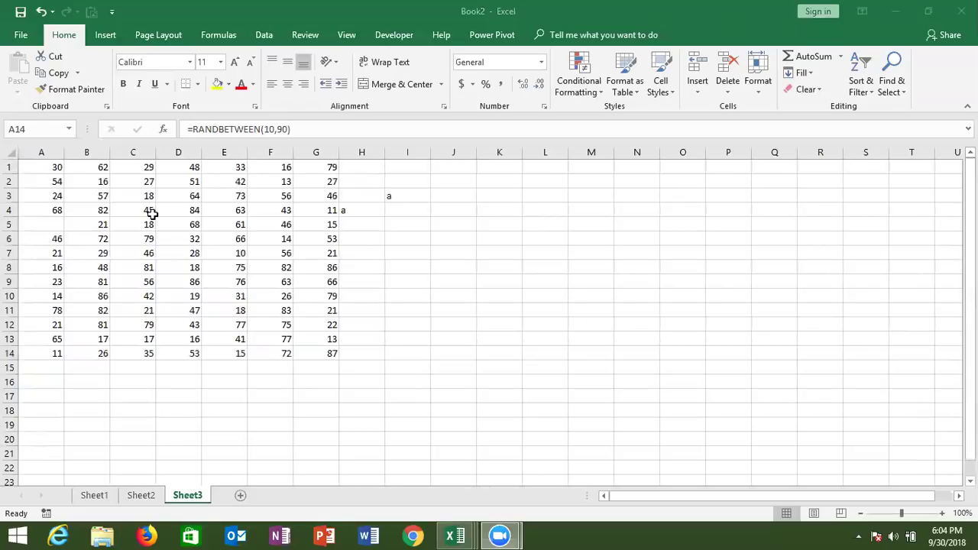
pyautogui.click(50, 181)
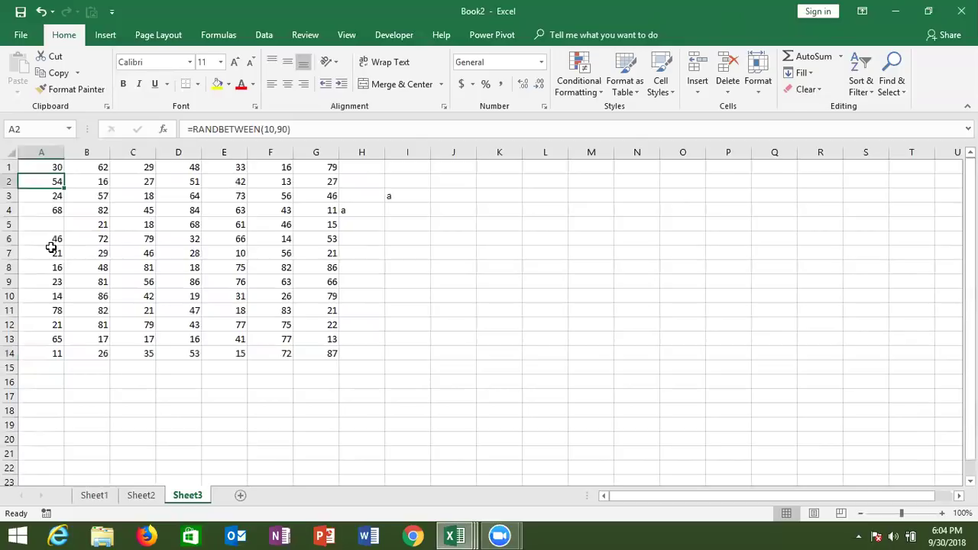
pyautogui.hotkey('alt', 'Tab')
# Check the A65000 start address in Range("A65000").End(xlUp).Select, then switch to Book2
pyautogui.press('Tab')
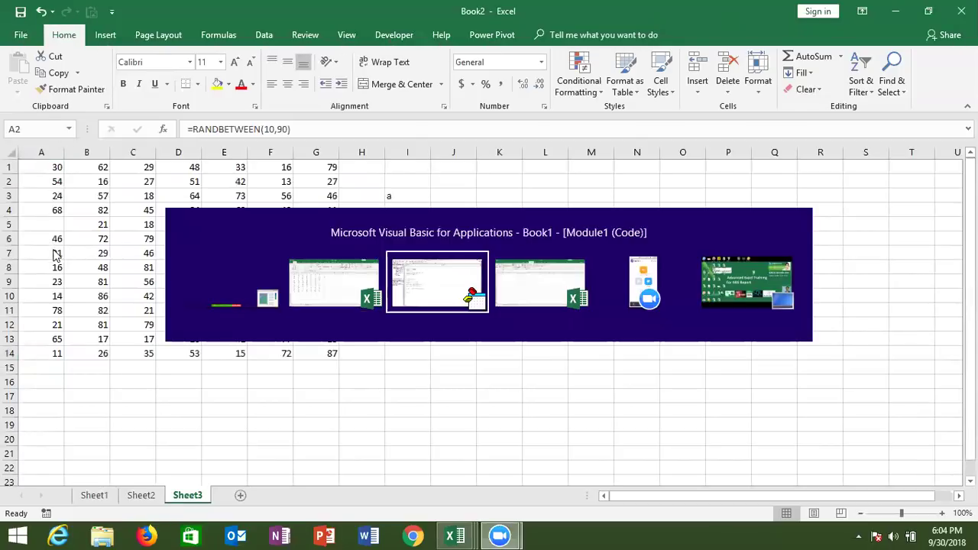
pyautogui.doubleClick(218, 323)
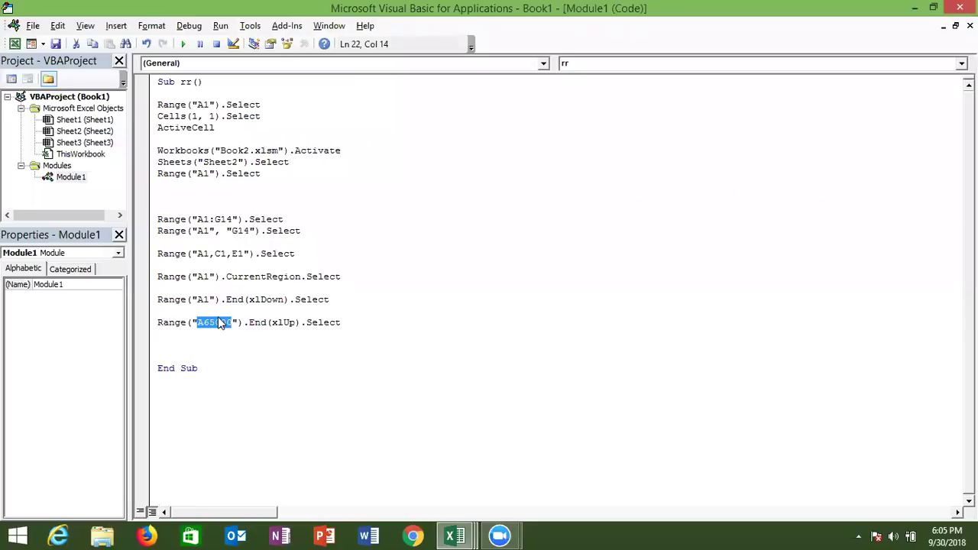
pyautogui.press('Down')
pyautogui.press('Down')
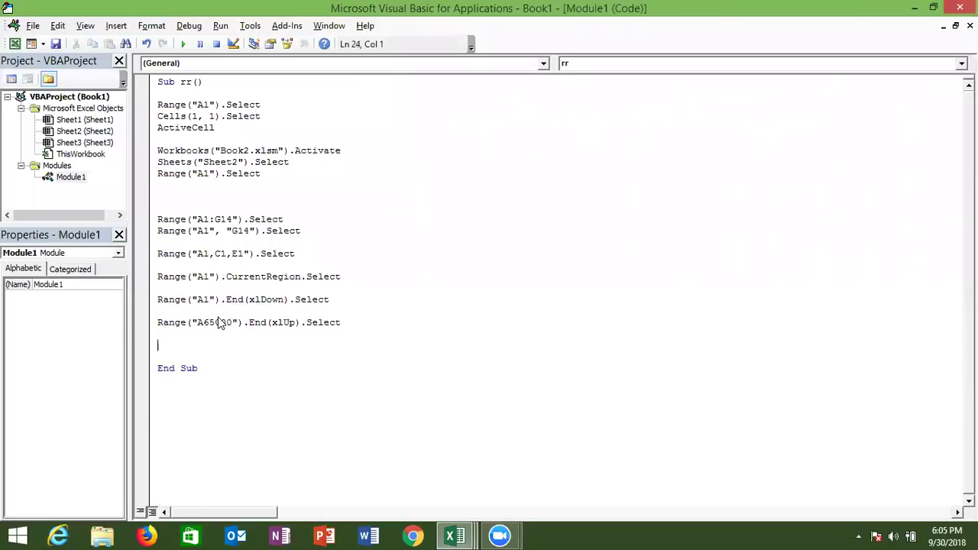
pyautogui.hotkey('alt', 'Tab')
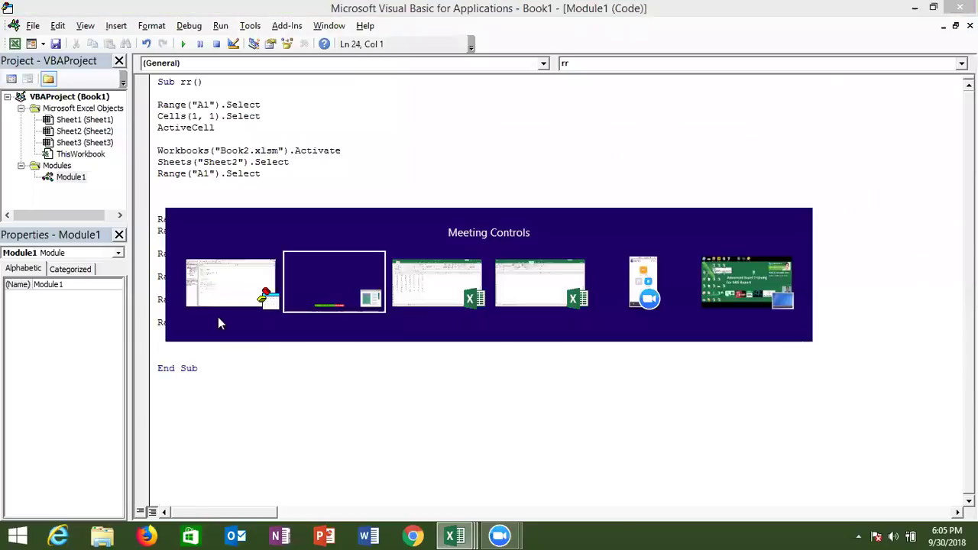
# Enter 85 in the empty cell A5 on Sheet3, then switch back to the VBA editor
pyautogui.hotkey('alt', 'Tab')
pyautogui.hotkey('alt', 'Tab')
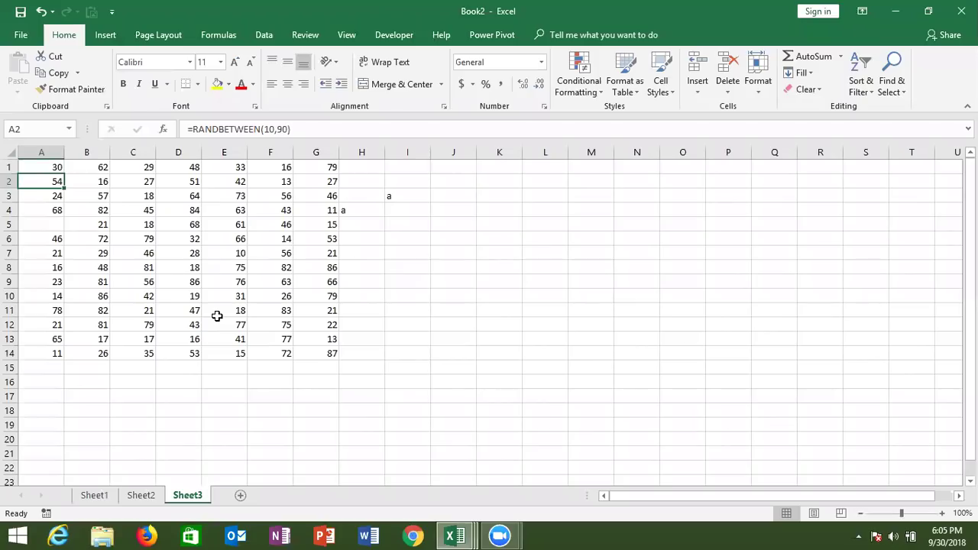
pyautogui.press('Up')
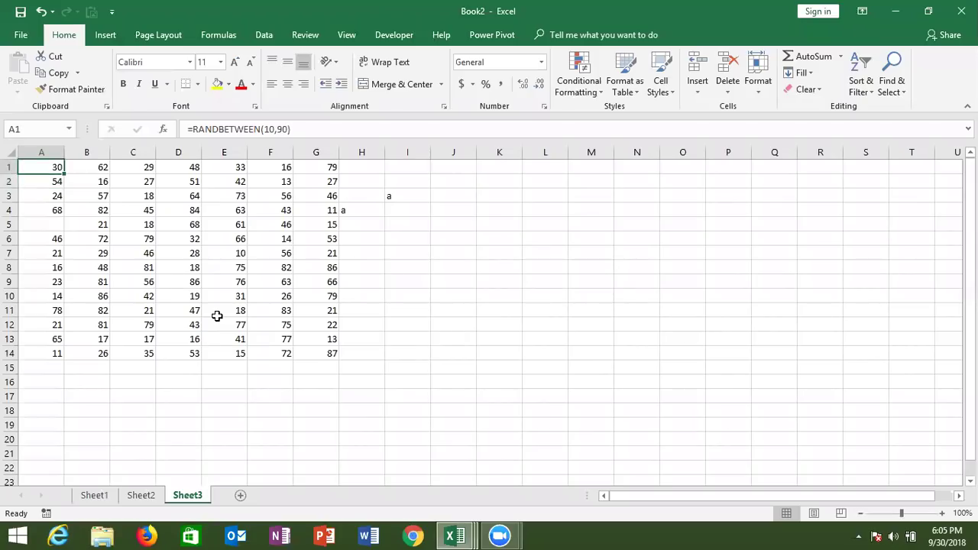
pyautogui.hotkey('ctrl', 'shift', 'Right')
pyautogui.hotkey('shift', 'Left')
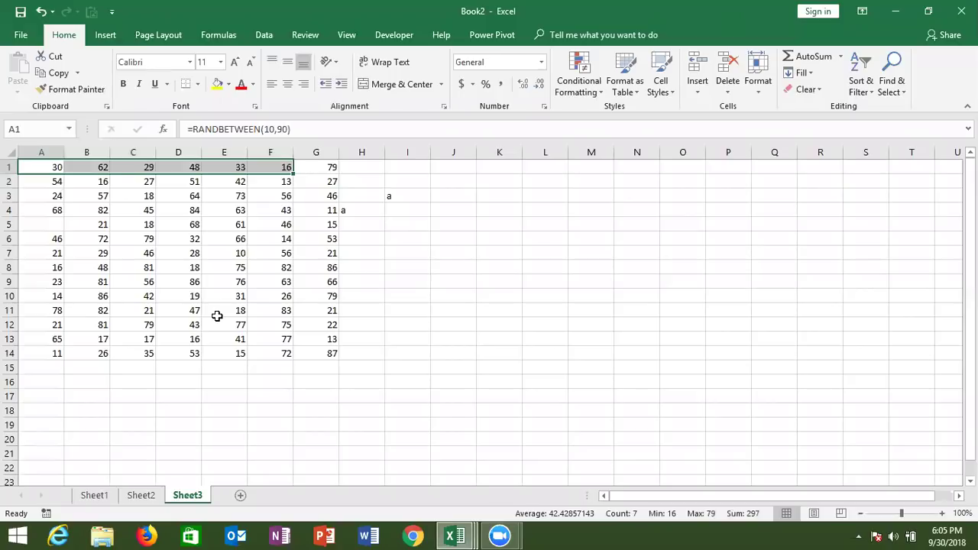
pyautogui.press('Down')
pyautogui.press('Down')
pyautogui.press('Down')
pyautogui.press('Down')
pyautogui.write('85')
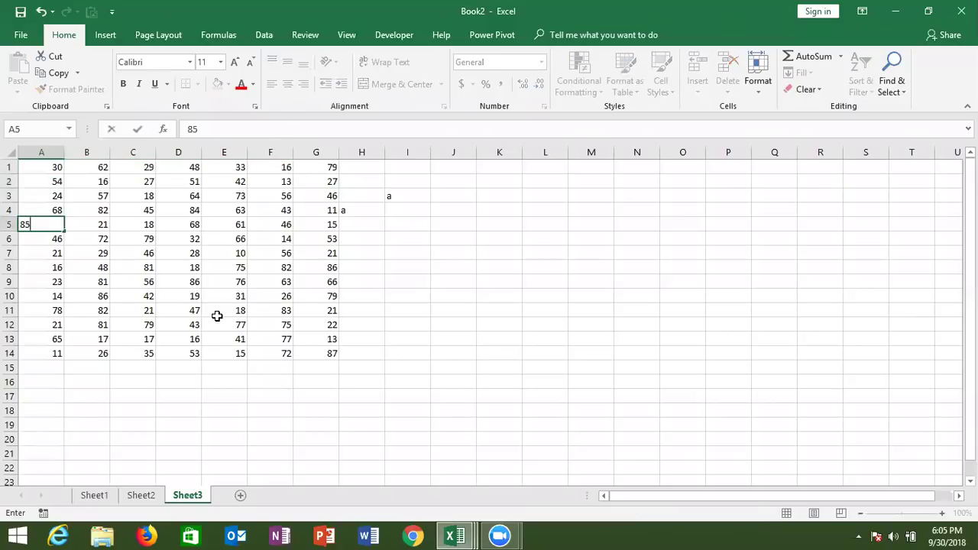
pyautogui.press('Return')
pyautogui.hotkey('alt', 'Tab')
# Write Range("A1", Range("A1").End(xlToRight)).Select above End Sub, using IntelliSense for xlToRight and Select
pyautogui.press('Return')
pyautogui.press('Return')
pyautogui.press('Return')
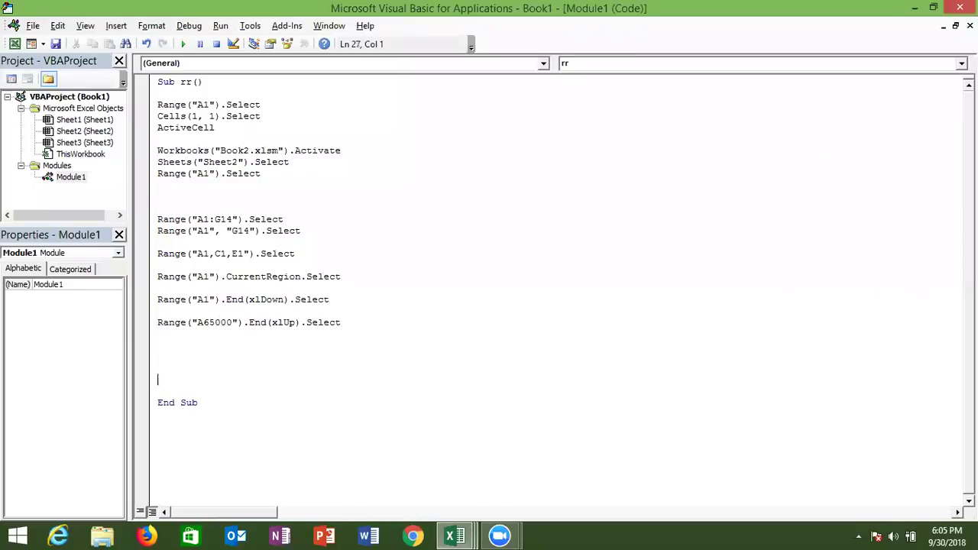
pyautogui.write('range')
pyautogui.write('(')
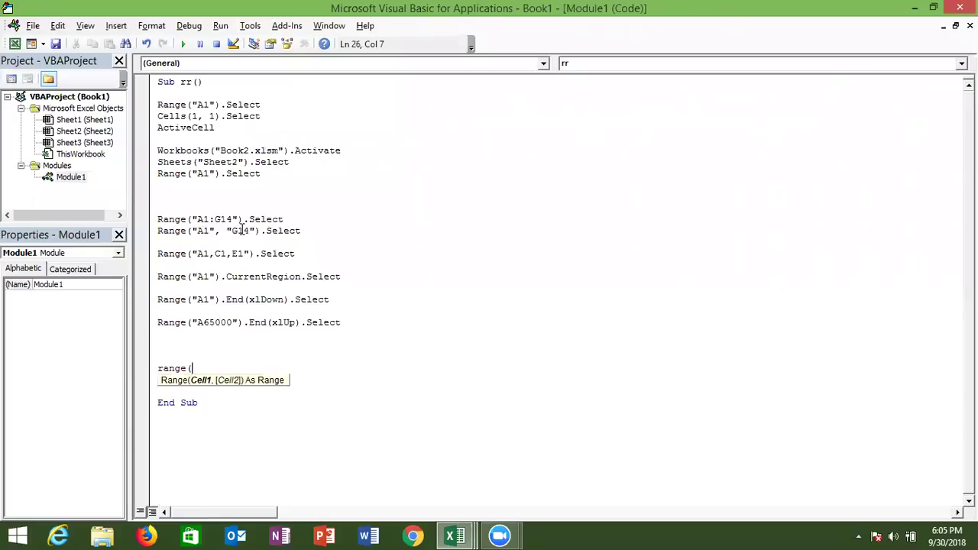
pyautogui.write('"A1",')
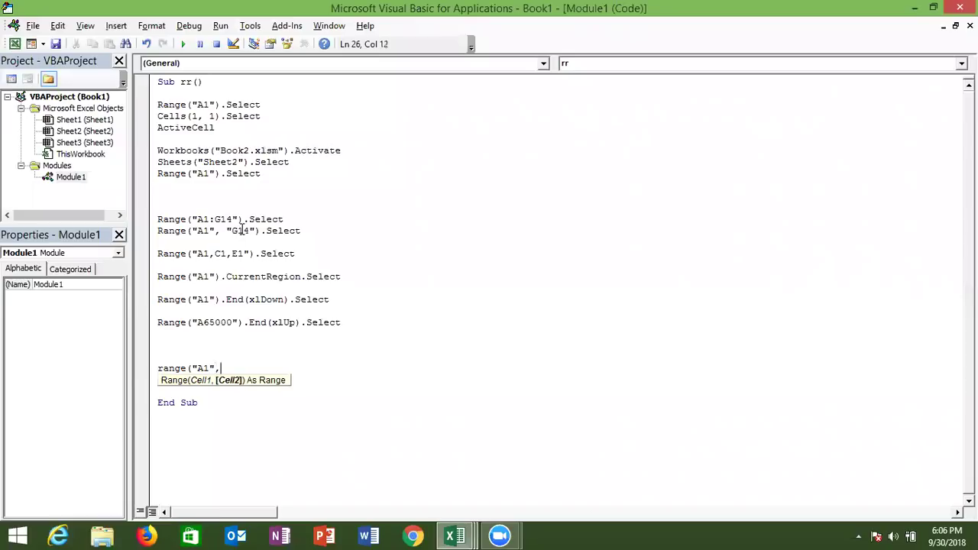
pyautogui.write('range(')
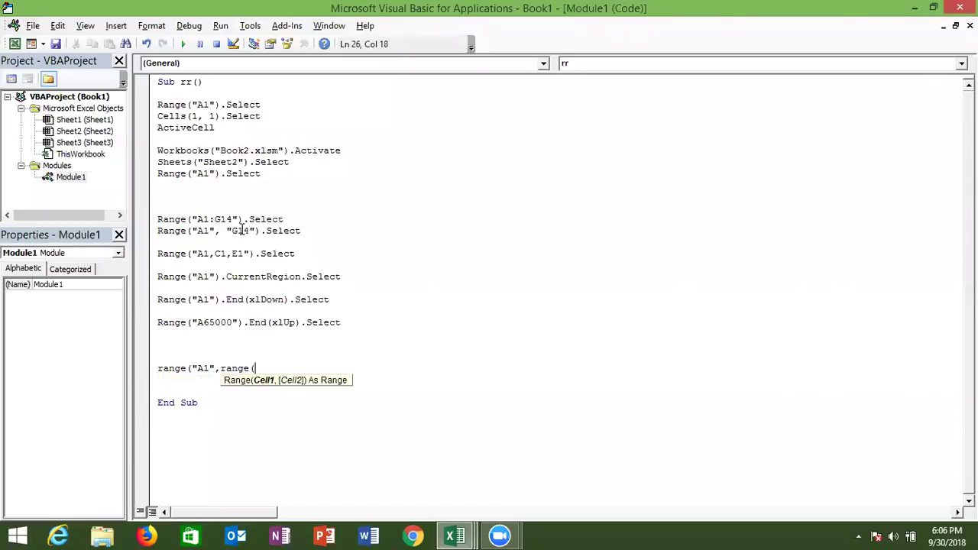
pyautogui.write('"A1").en')
pyautogui.press('Tab')
pyautogui.write('(')
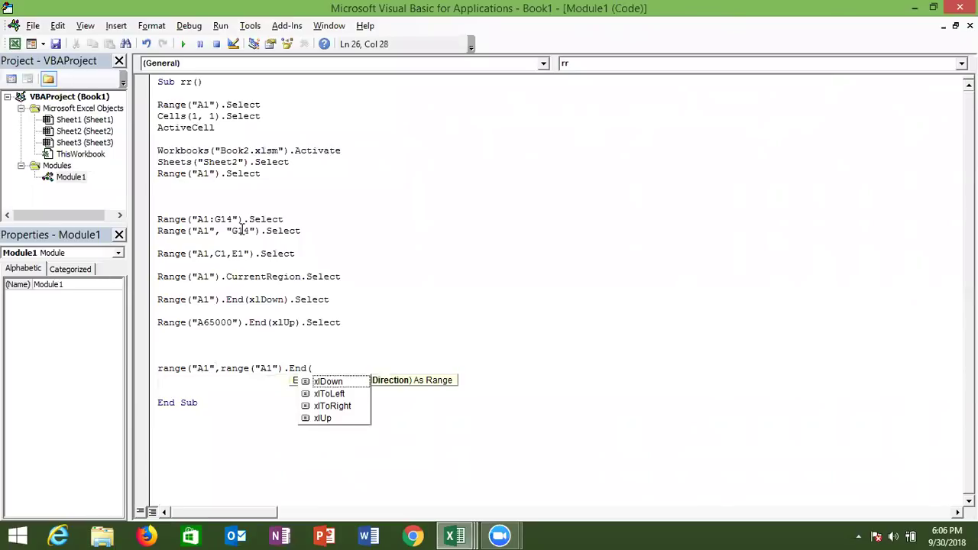
pyautogui.press('Down')
pyautogui.press('Down')
pyautogui.press('Tab')
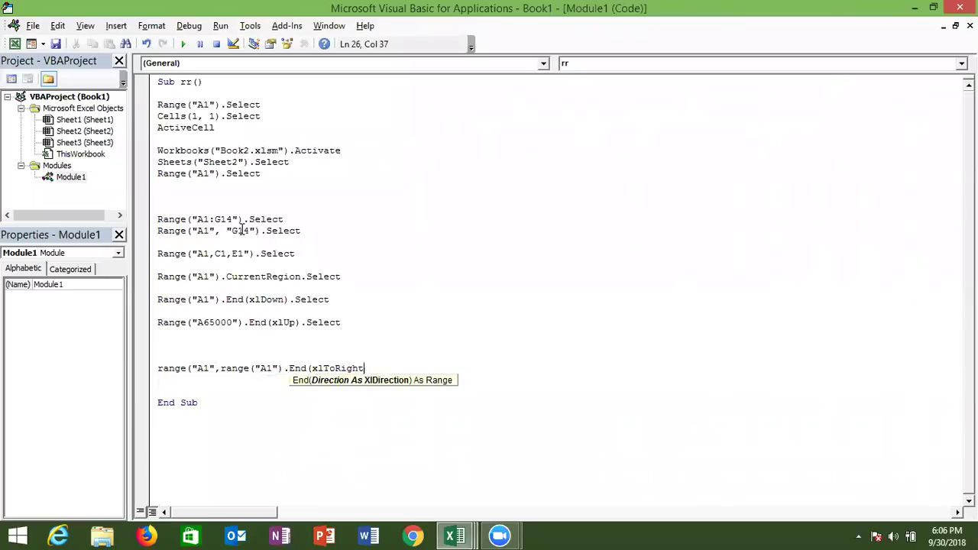
pyautogui.write(')).se')
pyautogui.press('Return')
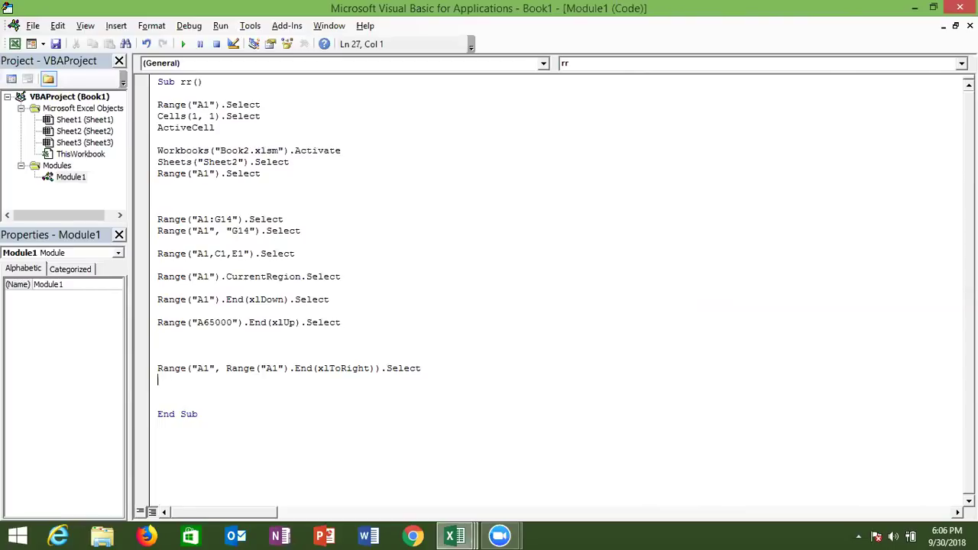
# Write Range(Selection, Selection.End(xlDown)).Select on the line below the xlToRight statement
pyautogui.write('range(')
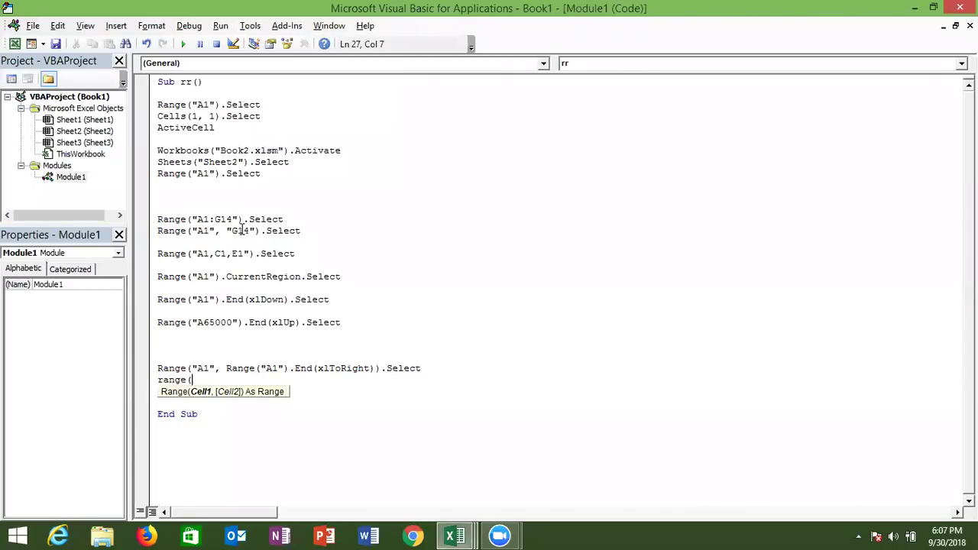
pyautogui.write('selection,selection.end')
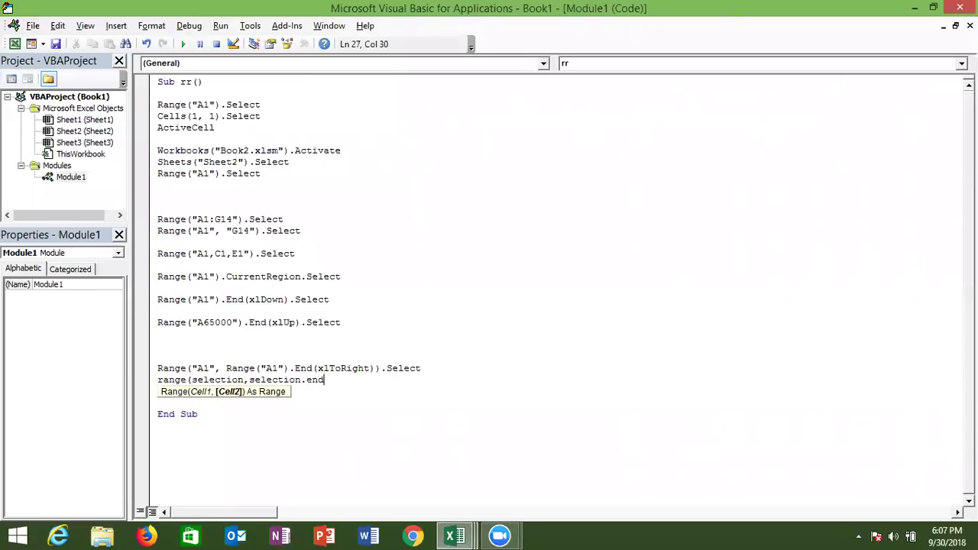
pyautogui.write('(xld')
pyautogui.press('BackSpace')
pyautogui.write('down)')
pyautogui.write('),')
pyautogui.press('BackSpace')
pyautogui.write('.sel')
pyautogui.press('Tab')
pyautogui.press('Return')
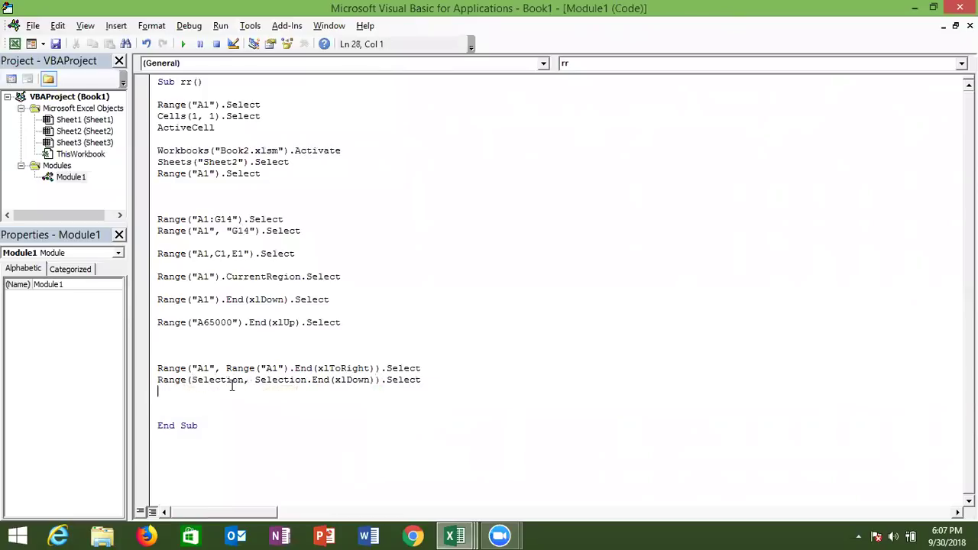
# Test the xlToRight line, so Sheet3's selection becomes A1:G1
pyautogui.hotkey('ctrl', 'a')
pyautogui.click(149, 371)
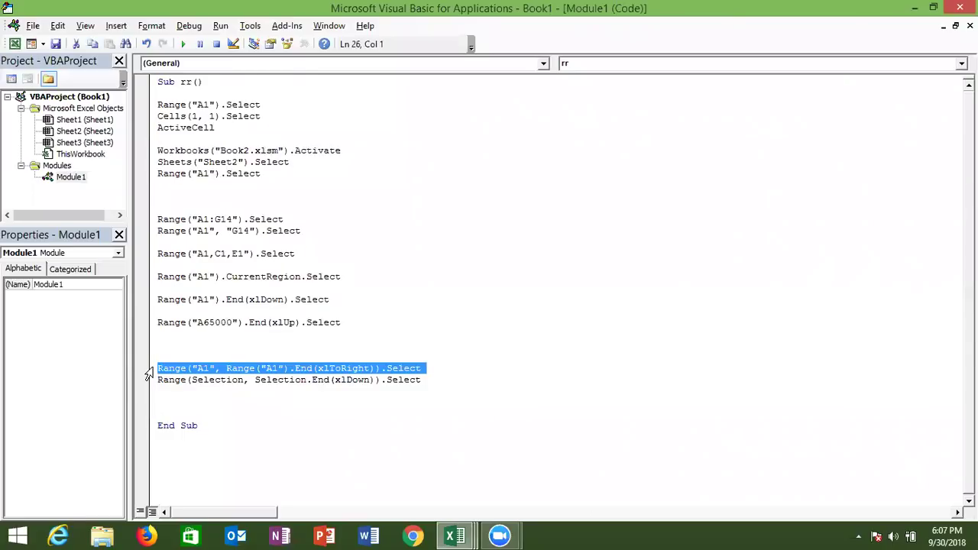
pyautogui.hotkey('alt', 'F11')
pyautogui.click(54, 171)
pyautogui.hotkey('ctrl', 'shift', 'Right')
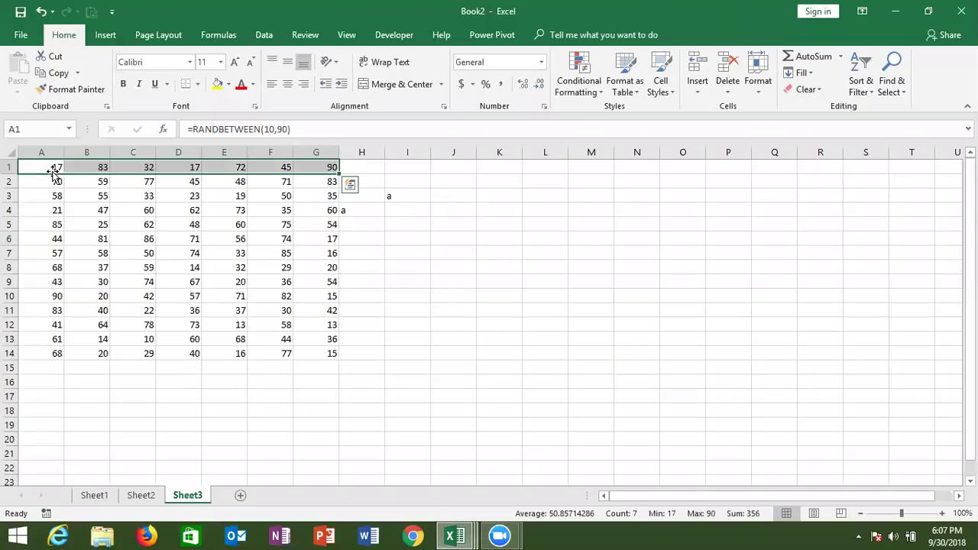
pyautogui.hotkey('alt', 'F11')
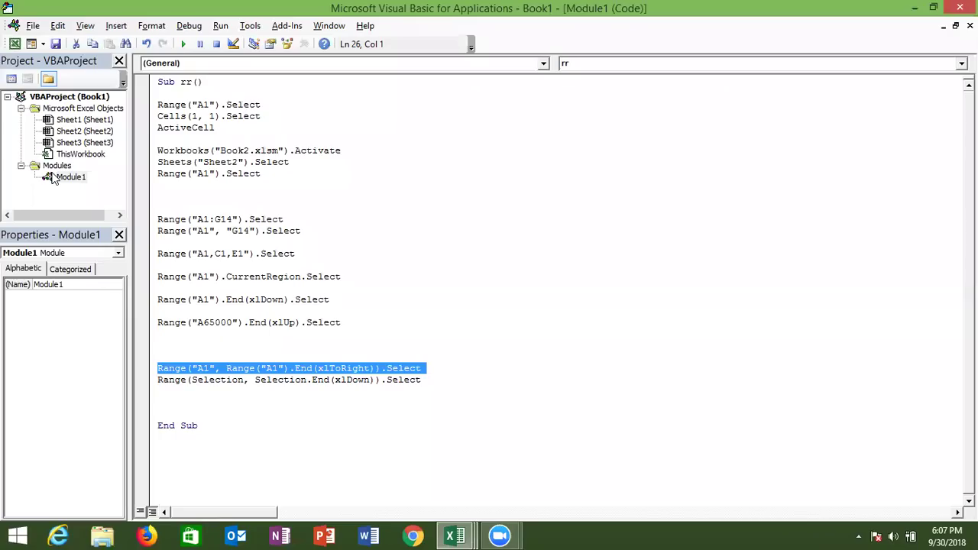
# Test the xlDown line, extending the selection to A1:G14, then return to the editor
pyautogui.press('Down')
pyautogui.hotkey('shift', 'Down')
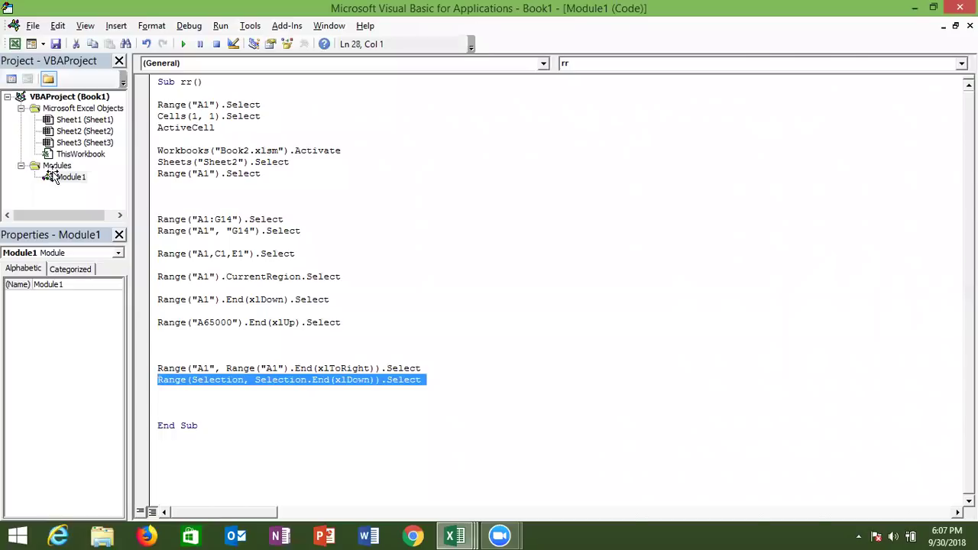
pyautogui.hotkey('alt', 'F11')
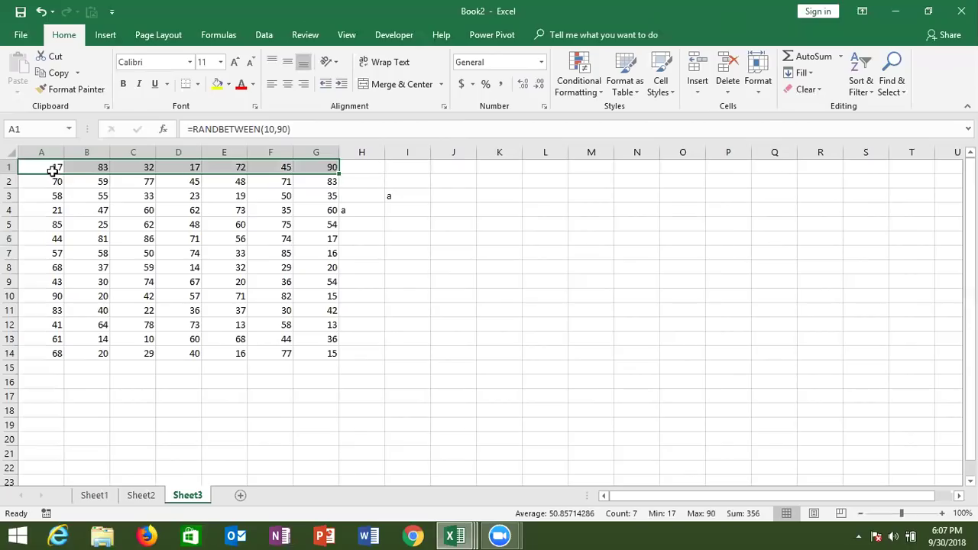
pyautogui.hotkey('ctrl', 'shift', 'Down')
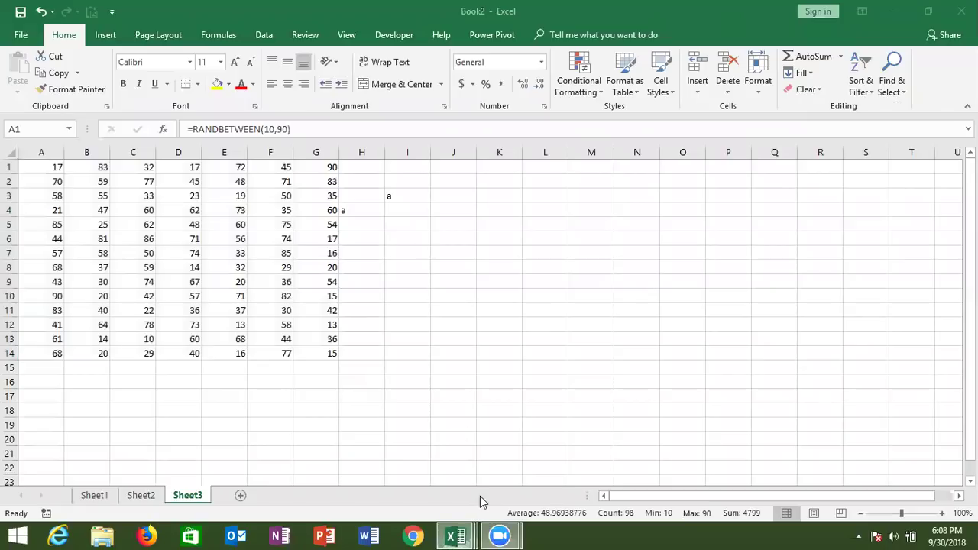
pyautogui.moveTo(463, 530)
pyautogui.click(591, 471)
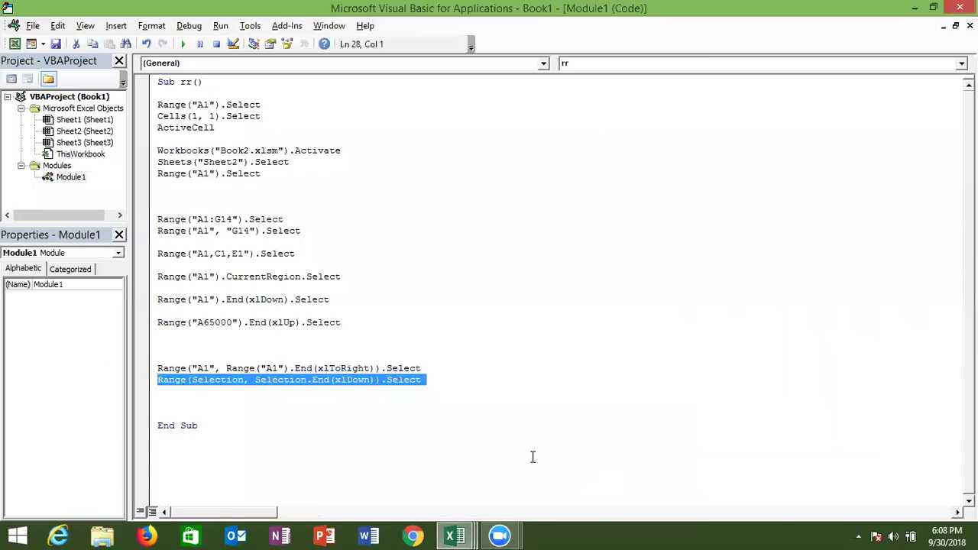
pyautogui.click(614, 149)
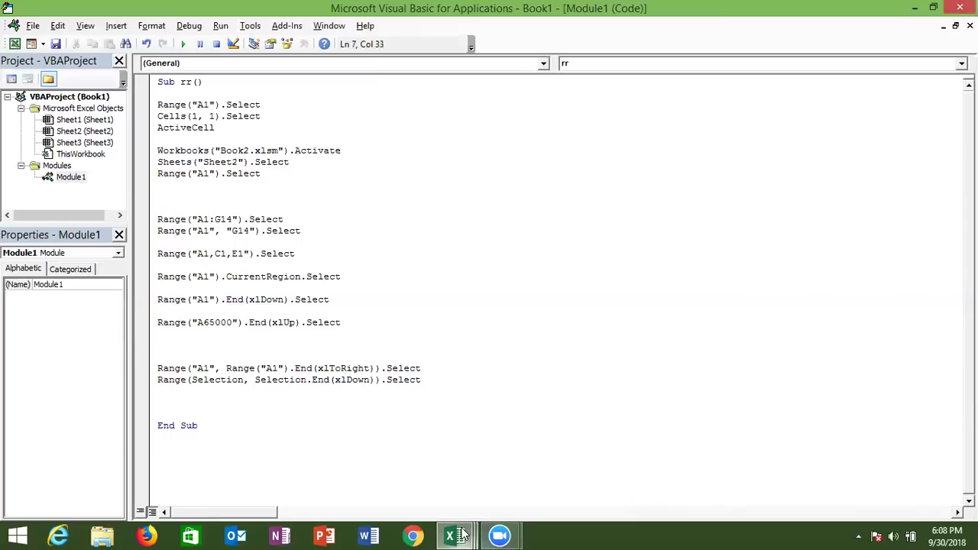
# Clear cells D1 and A6 on Book2's Sheet3
pyautogui.click(461, 534)
pyautogui.click(493, 467)
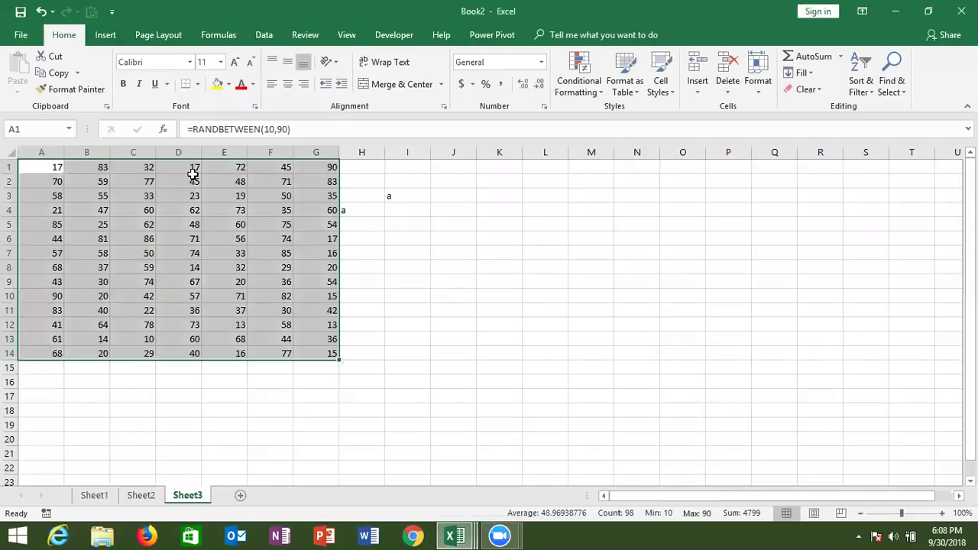
pyautogui.click(193, 180)
pyautogui.click(194, 167)
pyautogui.press('Delete')
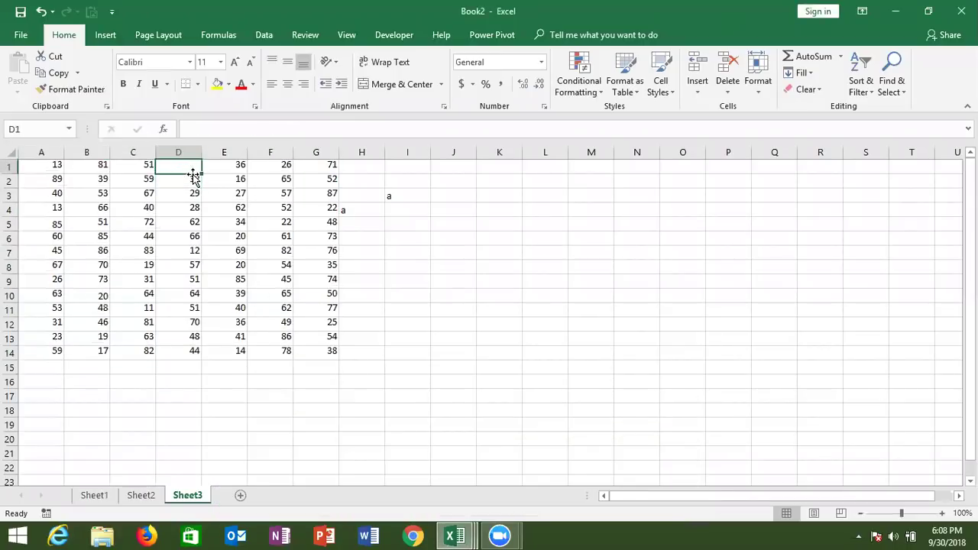
pyautogui.click(36, 235)
pyautogui.press('Delete')
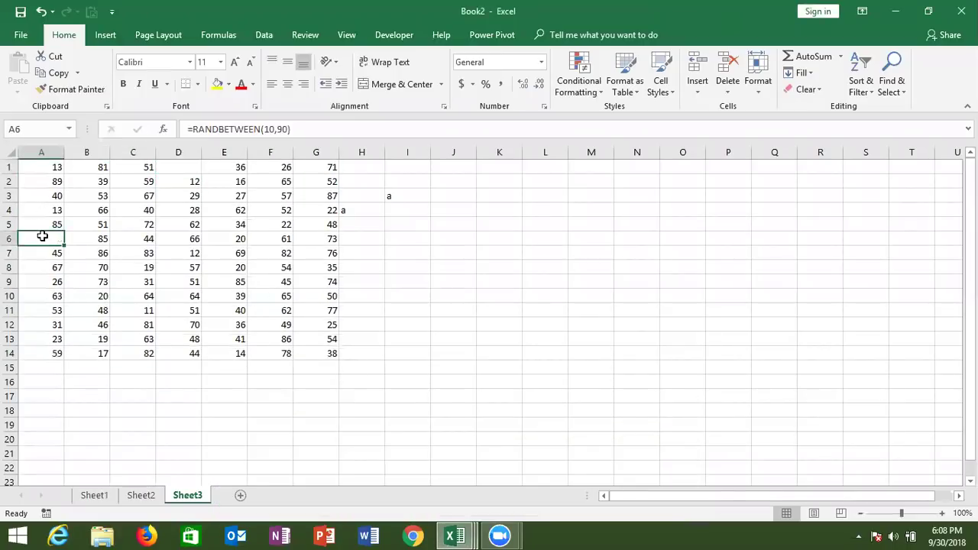
# Select the current region around A1, confirming it spans A1:C5, then return to the VBA editor
pyautogui.click(42, 164)
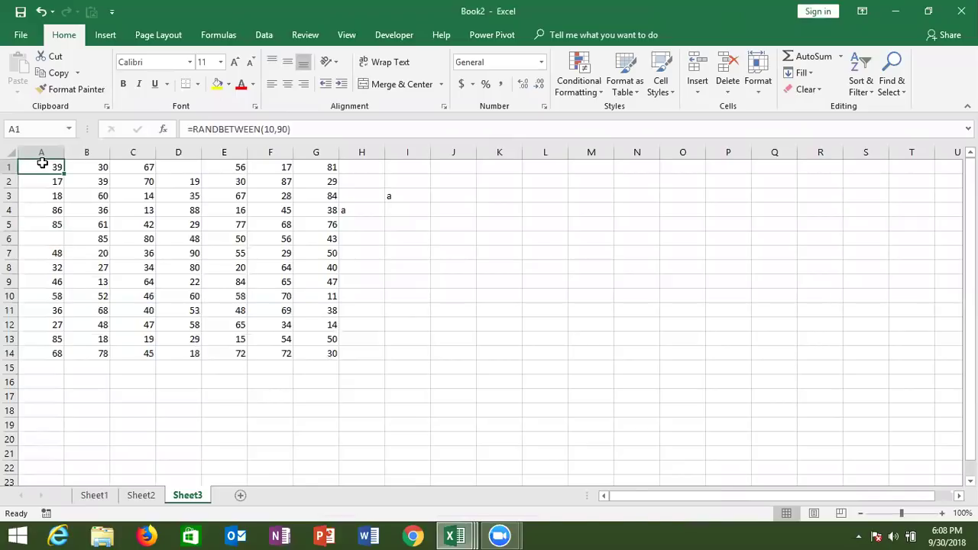
pyautogui.hotkey('shift', 'Right')
pyautogui.hotkey('shift', 'Right')
pyautogui.hotkey('shift', 'Down')
pyautogui.hotkey('shift', 'Down')
pyautogui.hotkey('shift', 'Down')
pyautogui.press('Right')
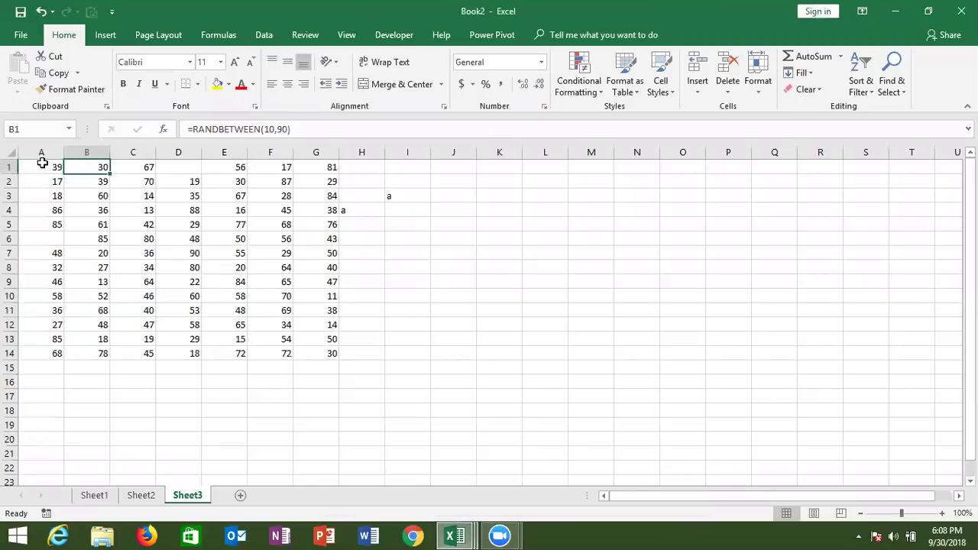
pyautogui.press('Right')
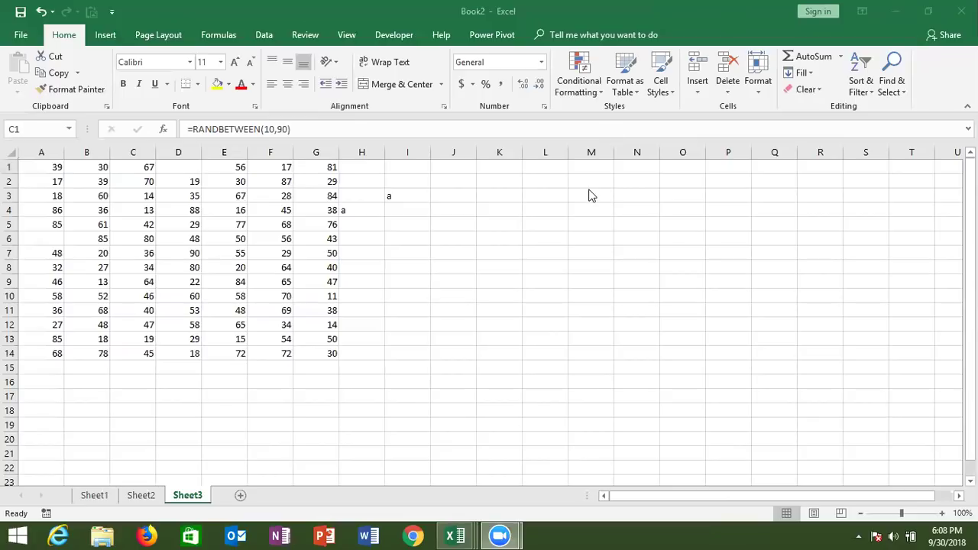
pyautogui.doubleClick(43, 168)
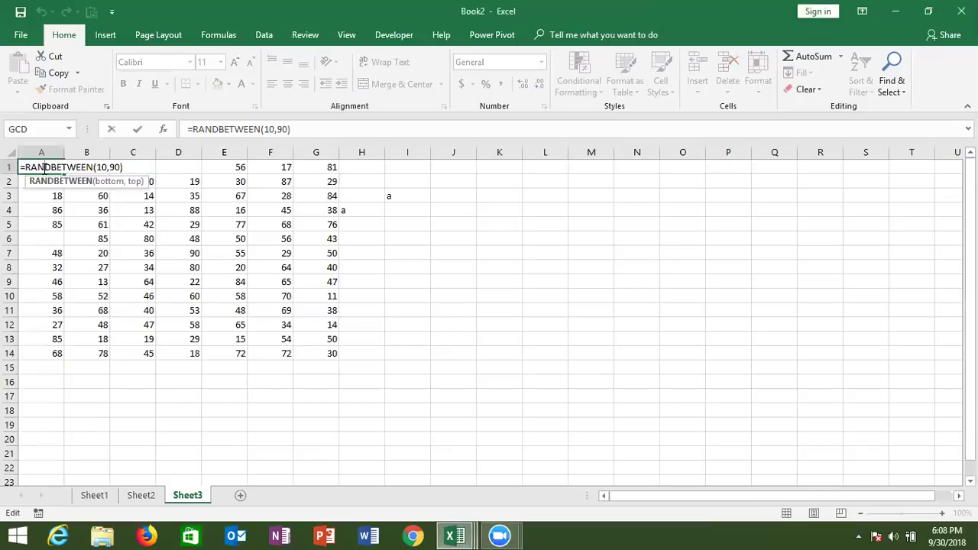
pyautogui.press('Escape')
pyautogui.hotkey('shift', 'Right')
pyautogui.hotkey('shift', 'Right')
pyautogui.hotkey('shift', 'Down')
pyautogui.hotkey('shift', 'Down')
pyautogui.hotkey('shift', 'Down')
pyautogui.hotkey('shift', 'Down')
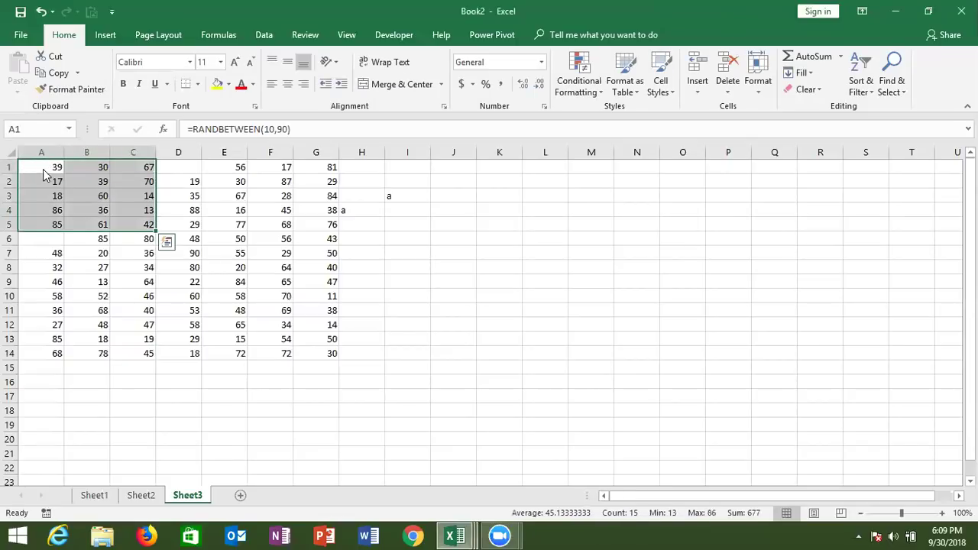
pyautogui.hotkey('alt', 'Tab')
pyautogui.hotkey('alt', 'Tab')
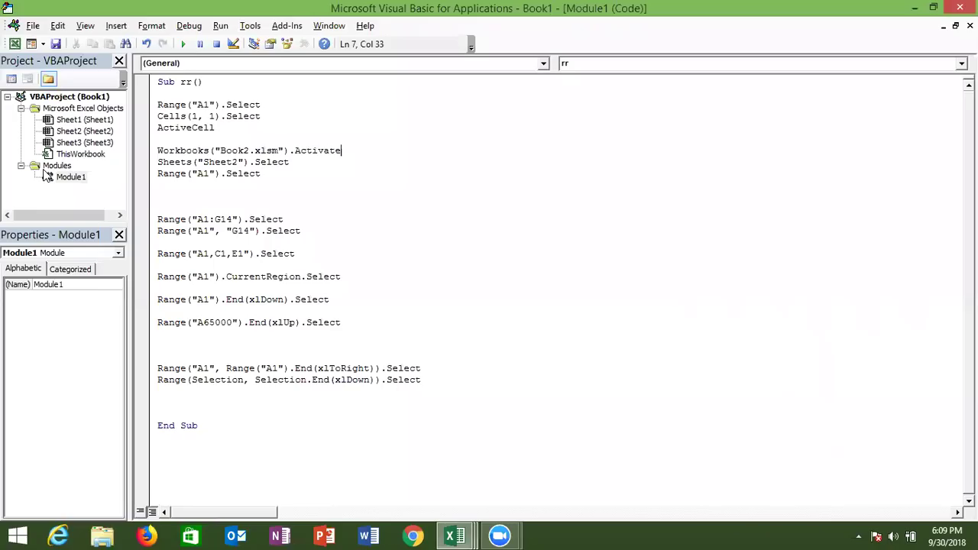
# Add c = Range("xfd1").End(xlToLeft).Column above End Sub
pyautogui.press('Down')
pyautogui.press('Down')
pyautogui.press('Down')
pyautogui.press('Down')
pyautogui.press('Down')
pyautogui.press('Down')
pyautogui.press('Down')
pyautogui.press('Down')
pyautogui.press('Down')
pyautogui.press('Down')
pyautogui.press('Down')
pyautogui.press('Down')
pyautogui.press('Down')
pyautogui.press('Down')
pyautogui.press('Down')
pyautogui.press('Down')
pyautogui.press('Return')
pyautogui.press('Return')
pyautogui.write('range')
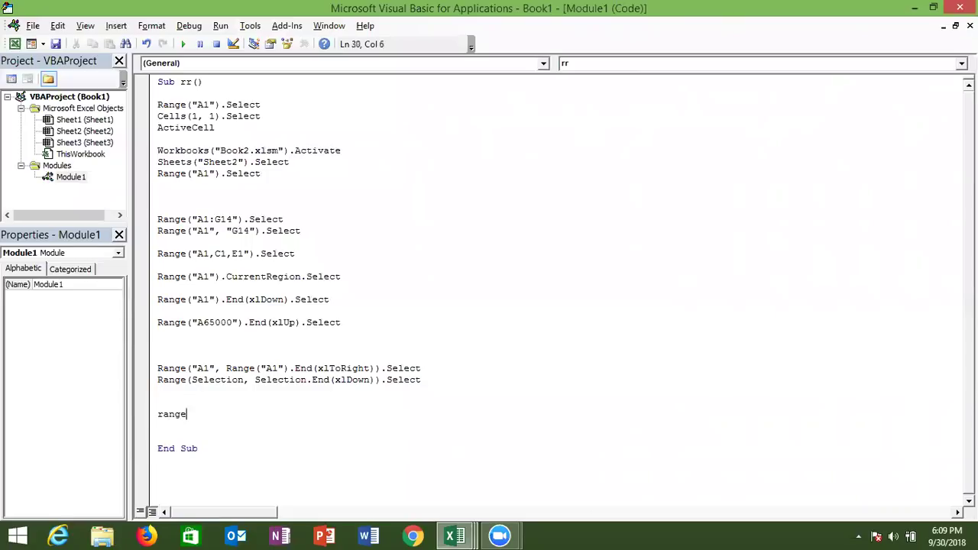
pyautogui.write('(')
pyautogui.press('BackSpace')
pyautogui.press('BackSpace')
pyautogui.press('BackSpace')
pyautogui.press('BackSpace')
pyautogui.press('BackSpace')
pyautogui.press('BackSpace')
pyautogui.write('r')
pyautogui.press('BackSpace')
pyautogui.write('c=range("xfd1"')
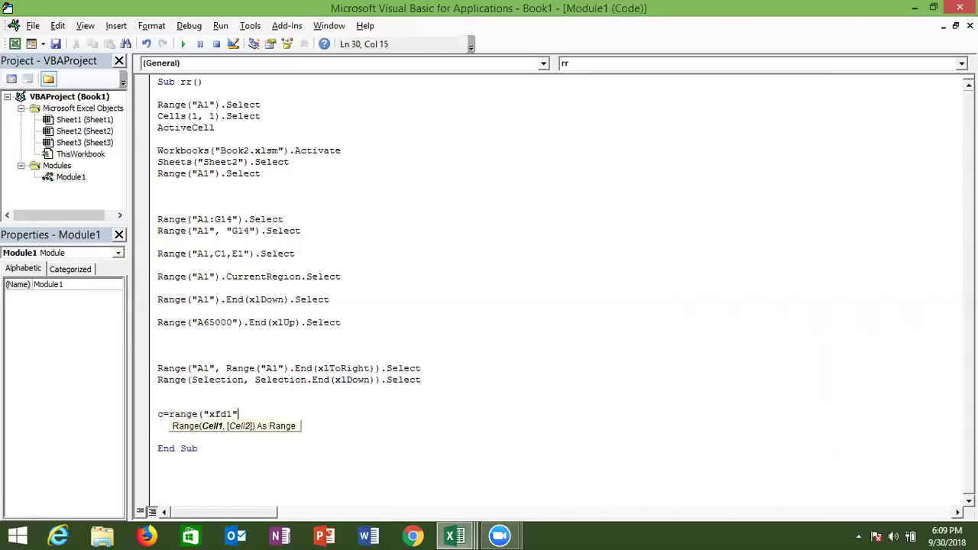
pyautogui.write(').End')
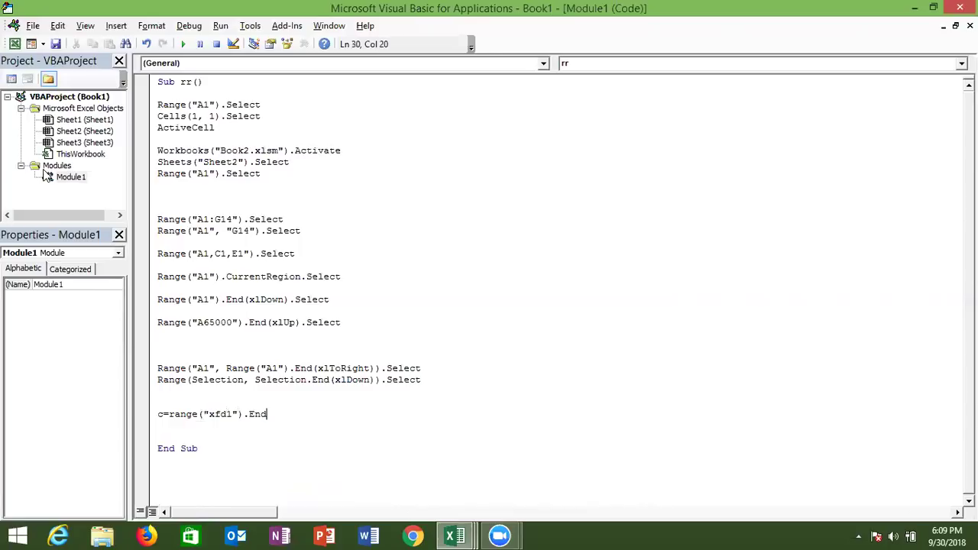
pyautogui.write('(')
pyautogui.write('xlToLeft')
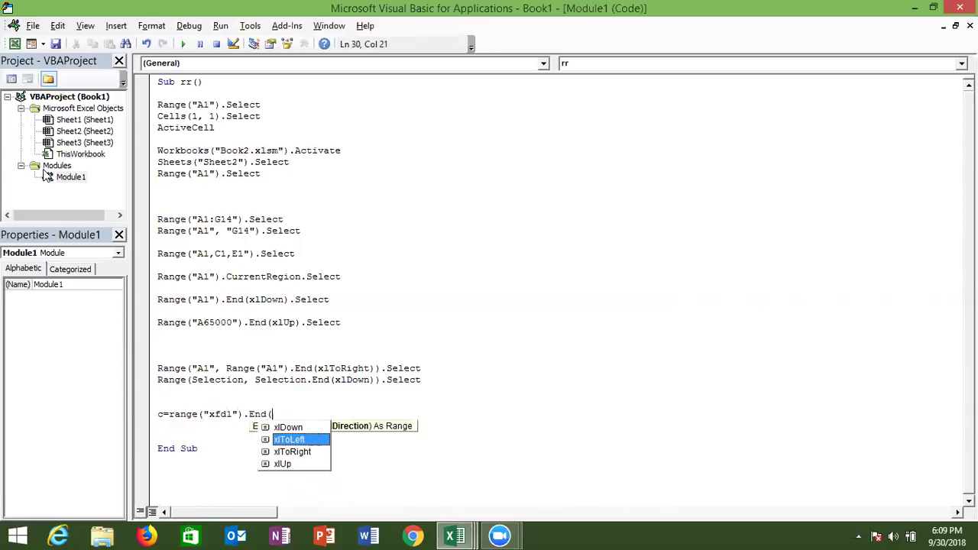
pyautogui.press('Tab')
pyautogui.write(').co')
pyautogui.press('Tab')
pyautogui.press('Return')
# Add r = Range("A65000").End(xlUp).Row on the next line
pyautogui.write('r=range("A65000"')
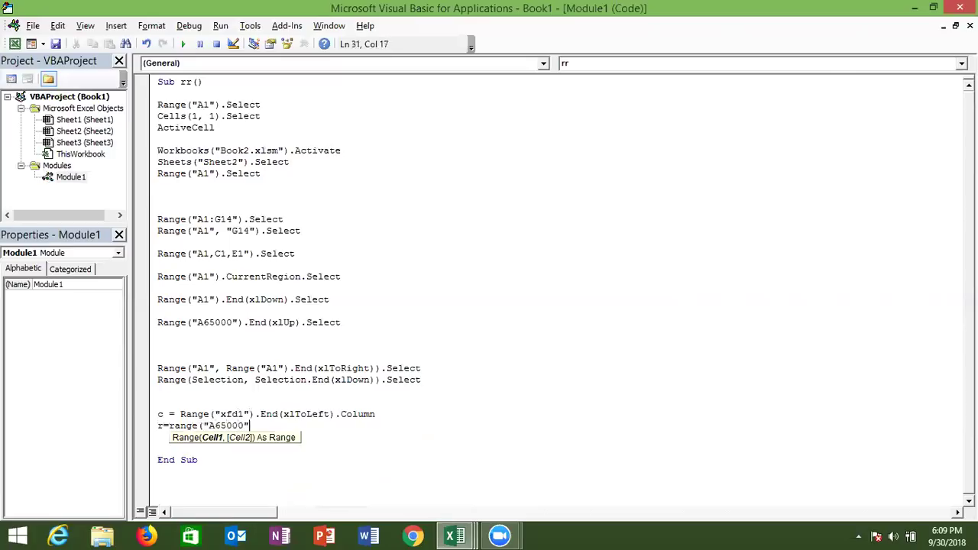
pyautogui.write(').end')
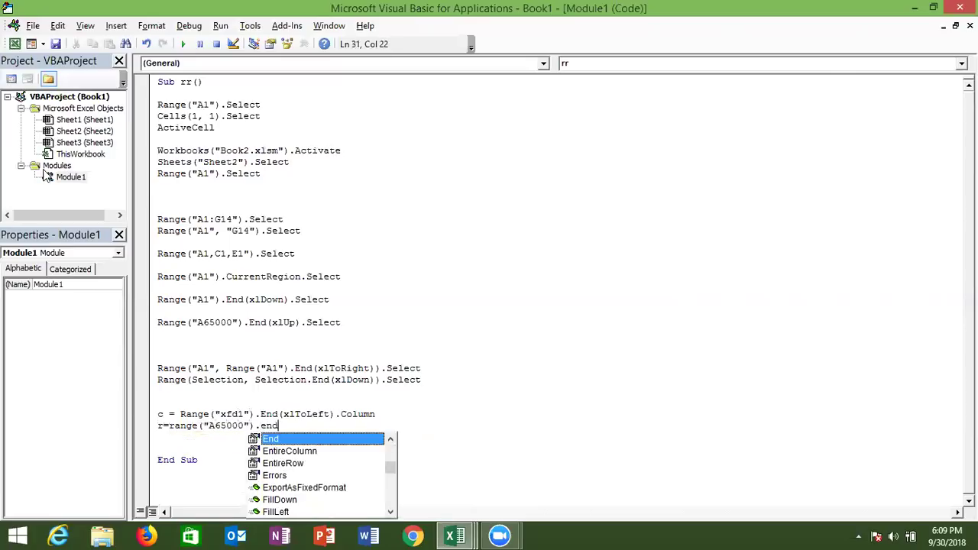
pyautogui.press('Tab')
pyautogui.write('(')
pyautogui.press('Down')
pyautogui.press('Down')
pyautogui.press('Down')
pyautogui.press('Tab')
pyautogui.write(')')
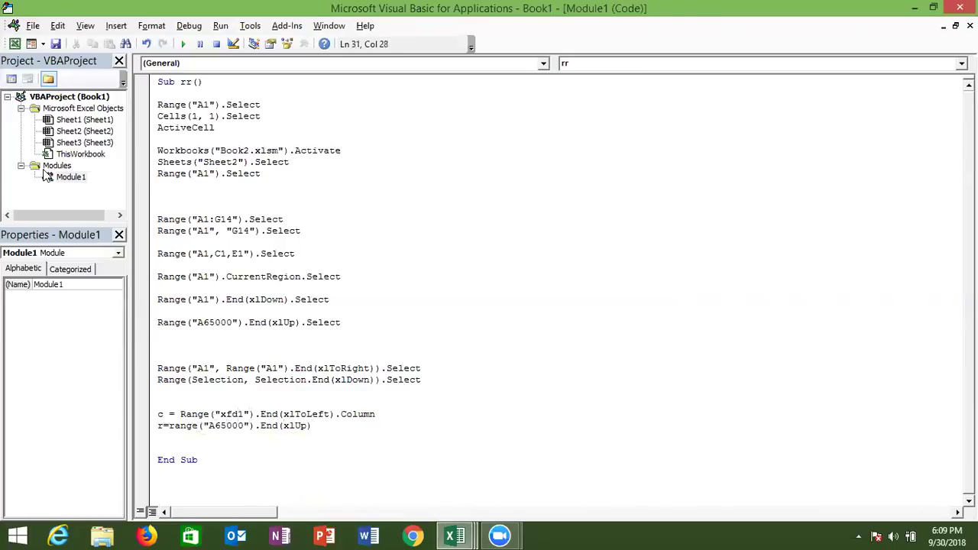
pyautogui.write('.row')
pyautogui.press('Return')
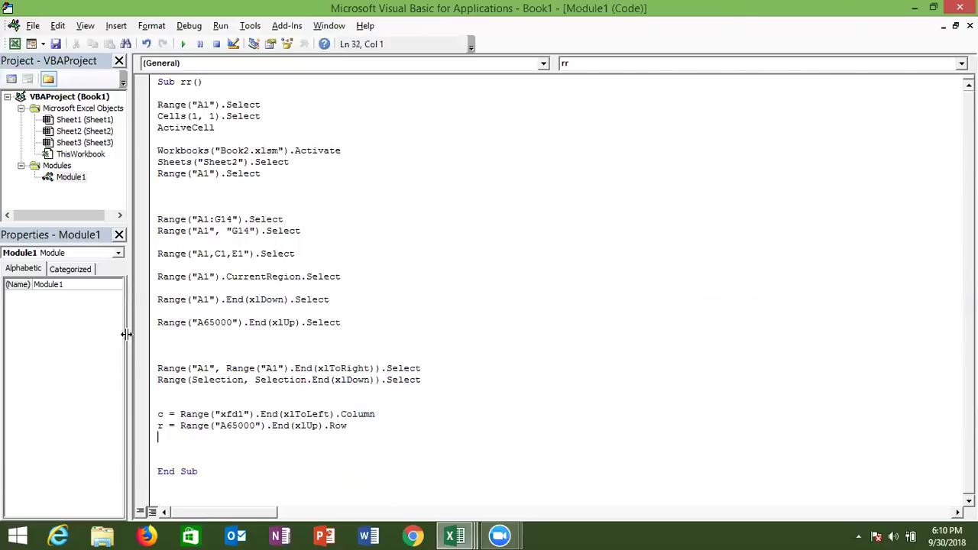
pyautogui.click(146, 415)
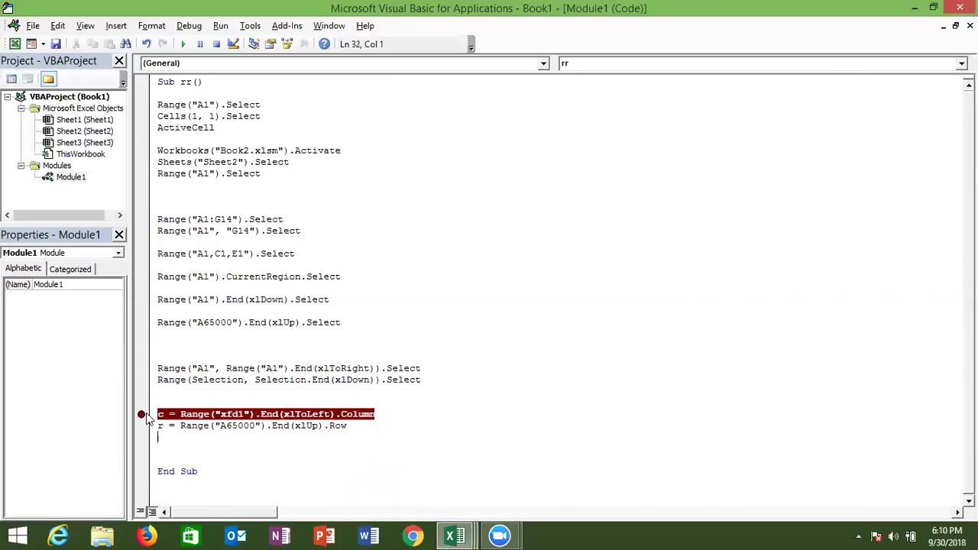
pyautogui.moveTo(465, 512)
pyautogui.click(471, 487)
pyautogui.click(496, 166)
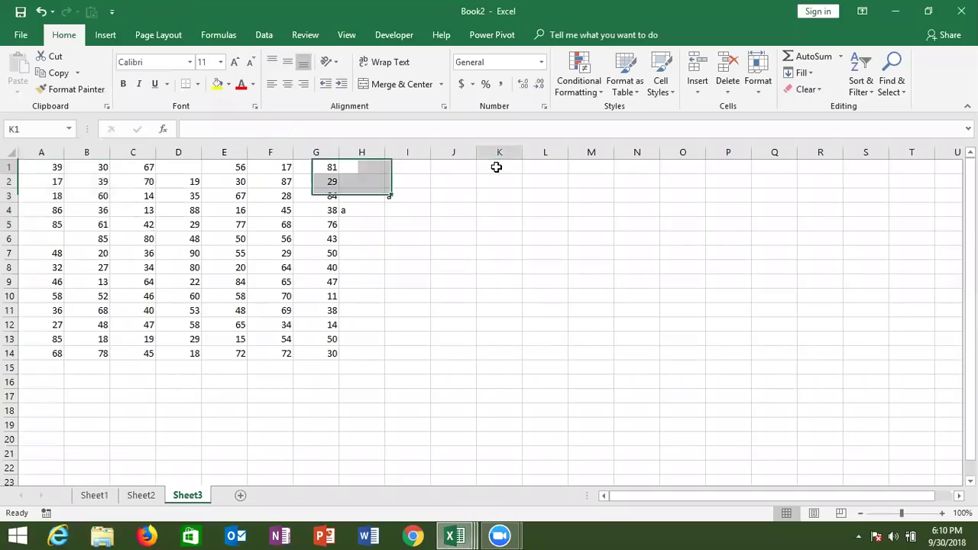
pyautogui.hotkey('ctrl', 'Right')
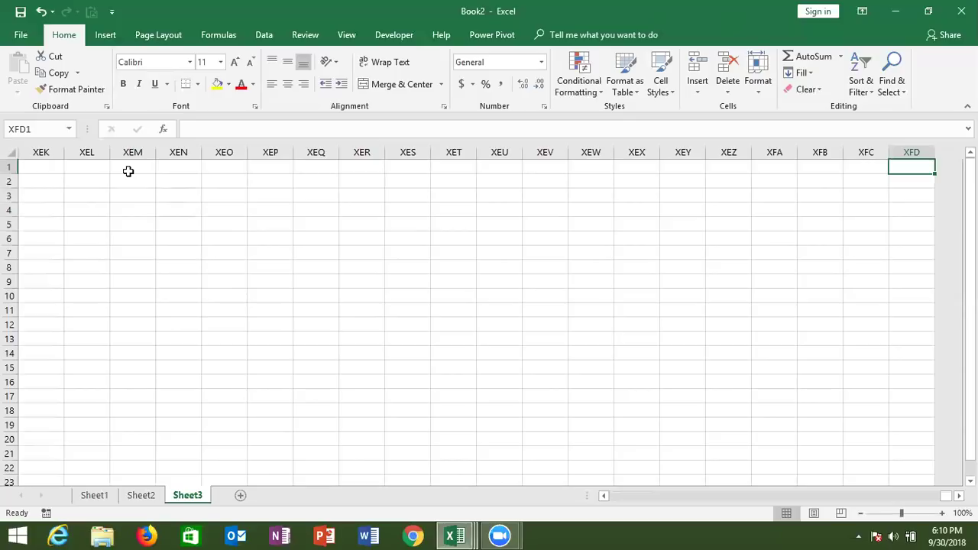
pyautogui.hotkey('ctrl', 'Left')
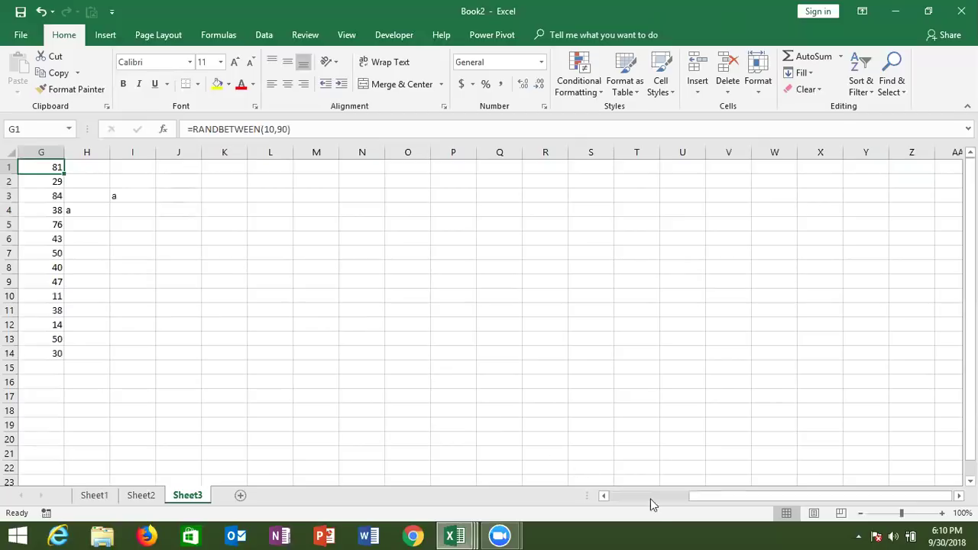
pyautogui.moveTo(701, 497); pyautogui.dragTo(582, 497)
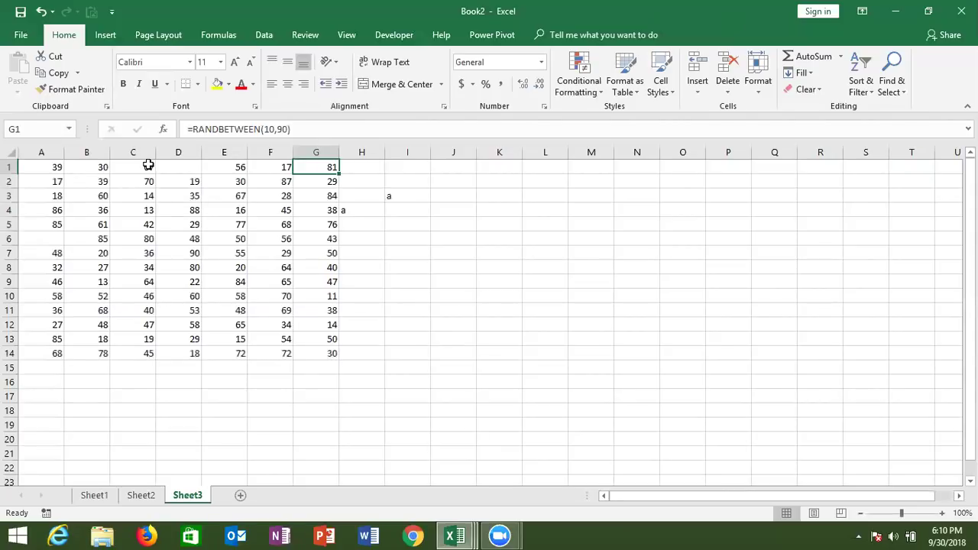
pyautogui.hotkey('alt', 'Tab')
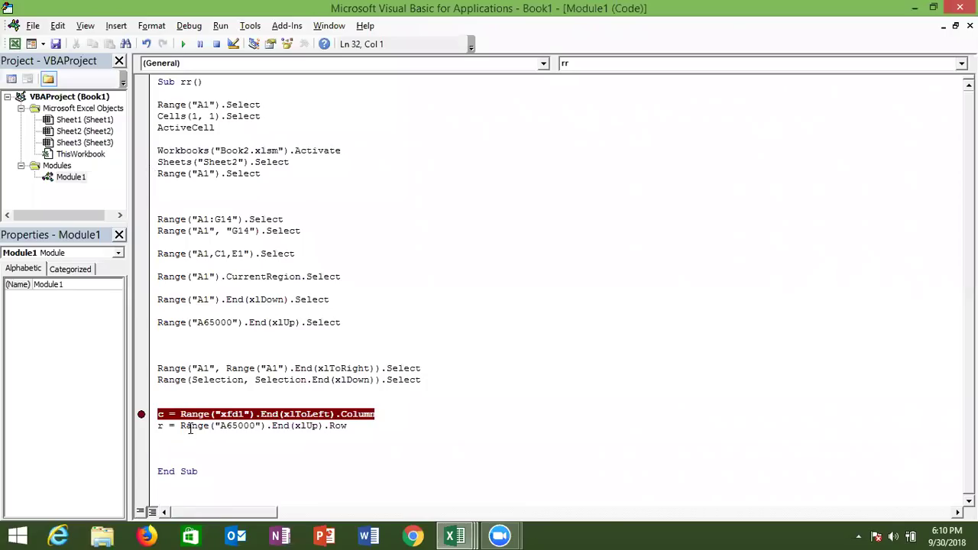
pyautogui.doubleClick(191, 425)
pyautogui.hotkey('alt', 'Tab')
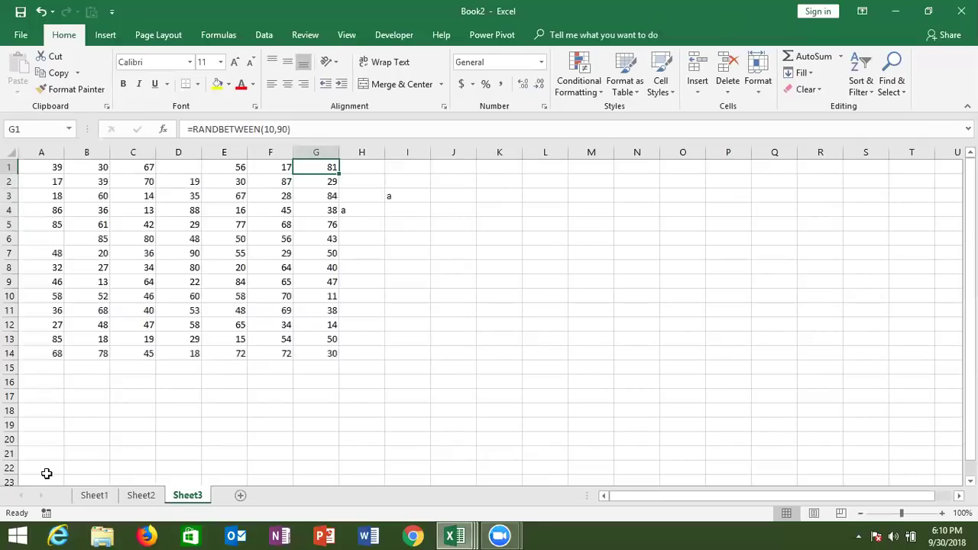
pyautogui.click(44, 469)
pyautogui.hotkey('ctrl', 'Up')
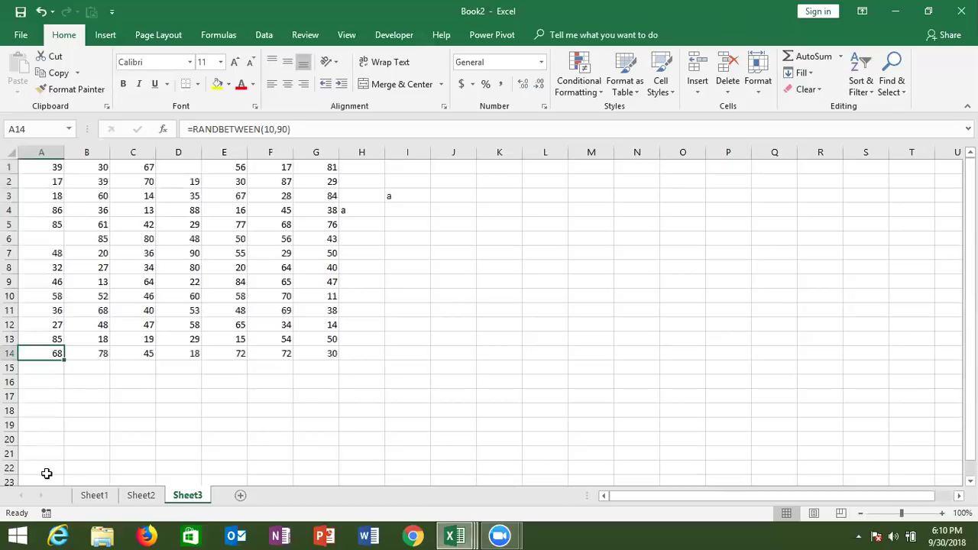
pyautogui.click(327, 353)
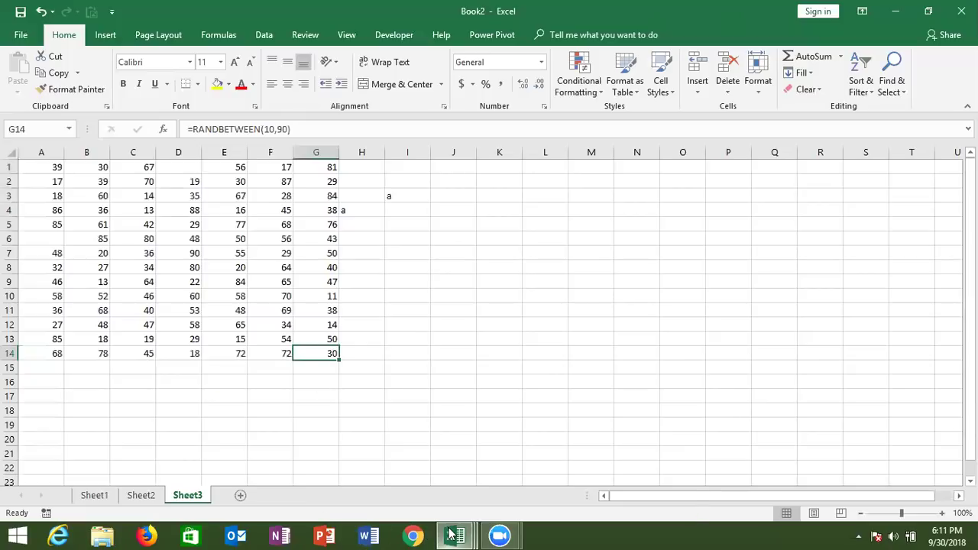
pyautogui.moveTo(450, 534)
pyautogui.click(580, 494)
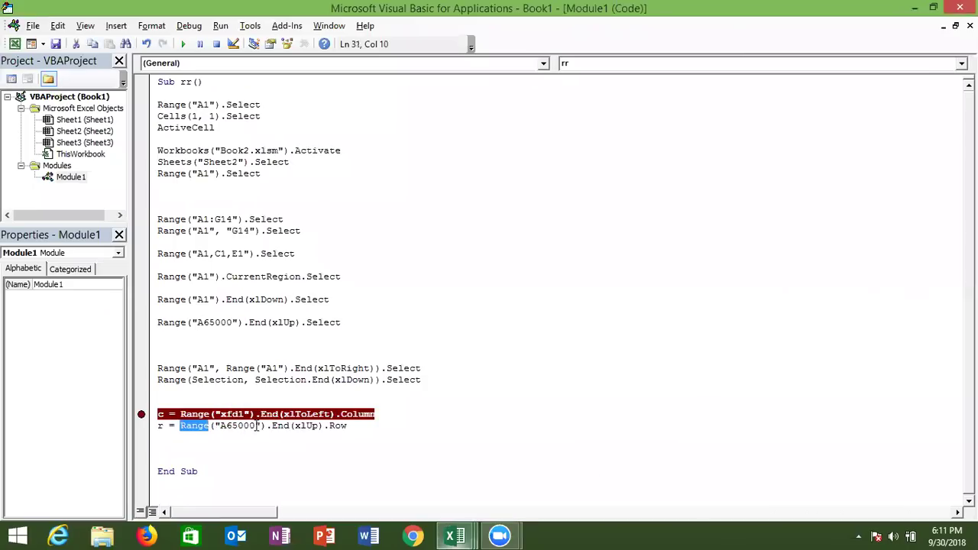
# Remove the c-line breakpoint and add Range("A1", Cells(r, c)).Select below the r line
pyautogui.click(138, 413)
pyautogui.click(170, 447)
pyautogui.press('Return')
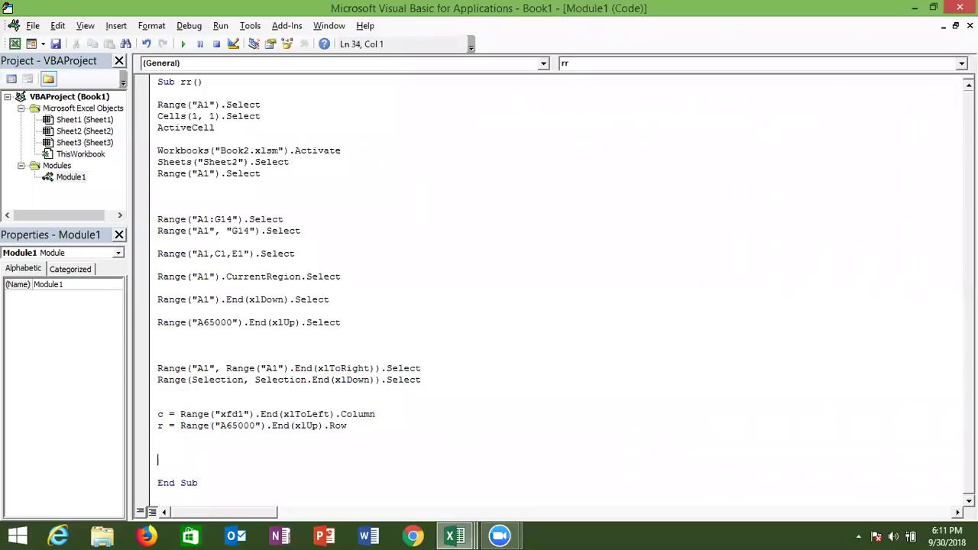
pyautogui.press('Up')
pyautogui.write('range(')
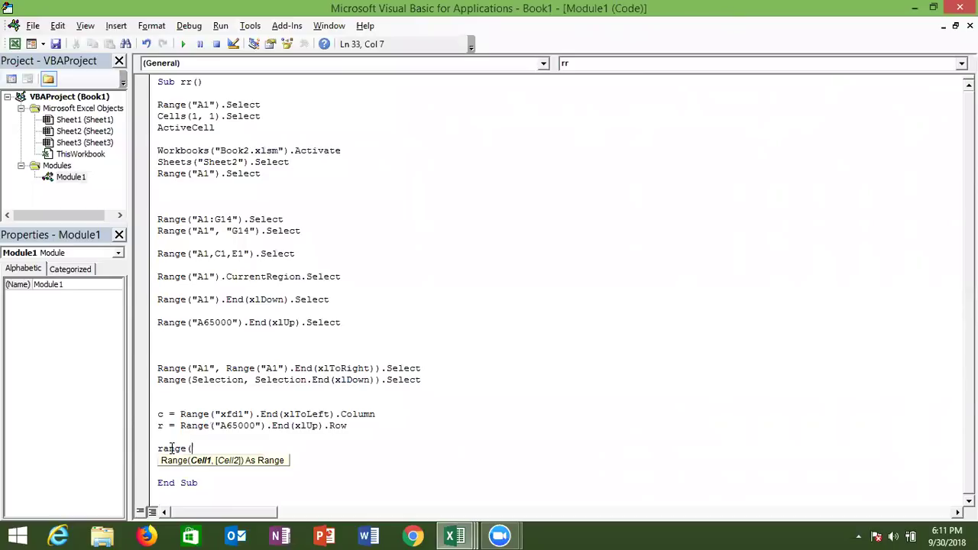
pyautogui.write('"A1",cells')
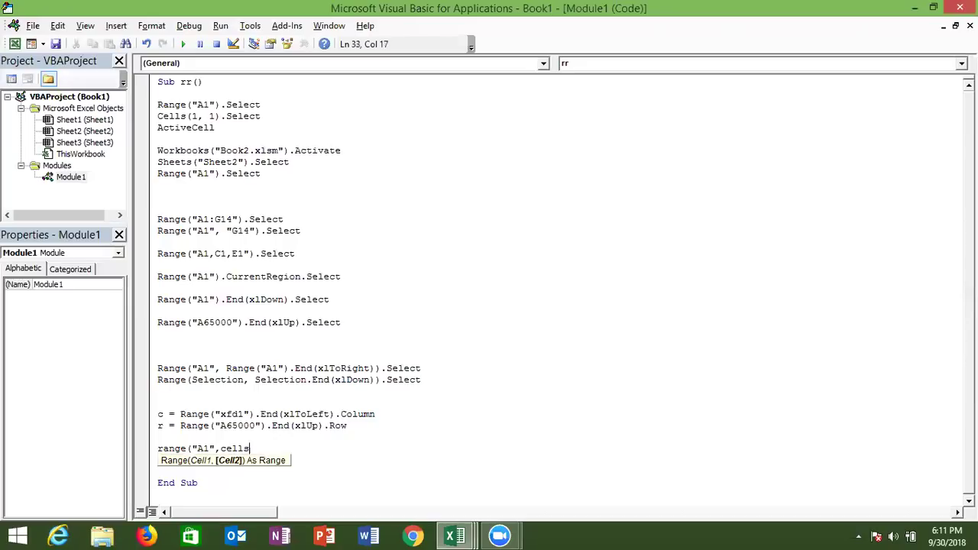
pyautogui.write('(')
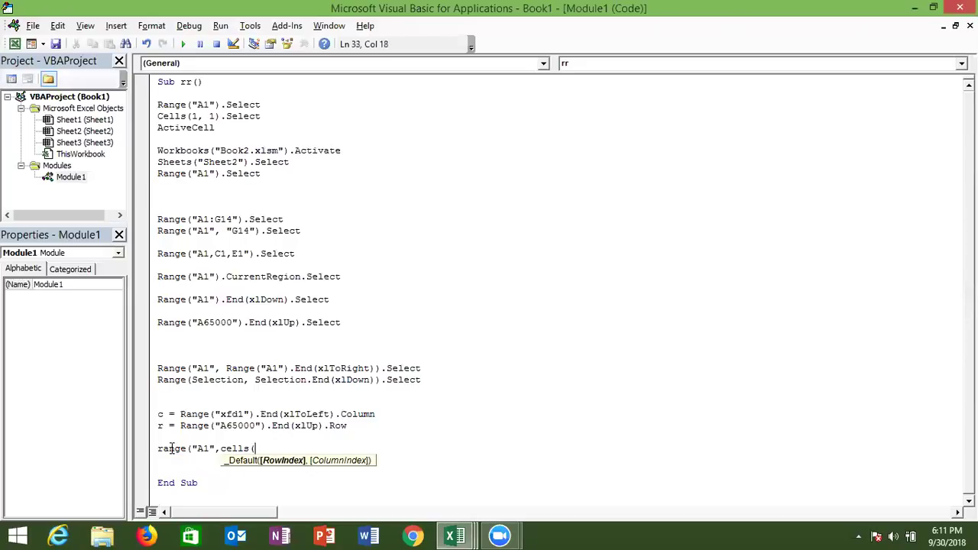
pyautogui.write('r,c')
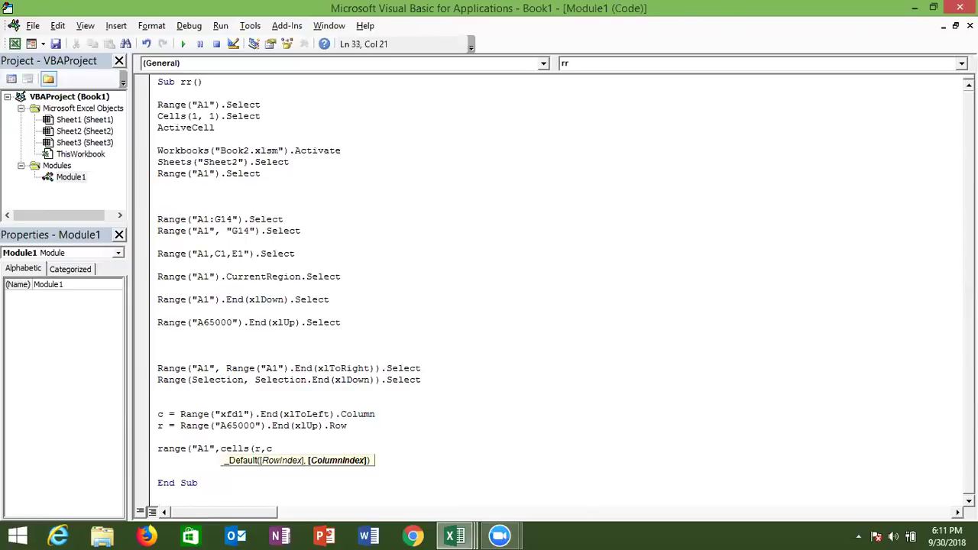
pyautogui.write(')).se')
pyautogui.press('Tab')
pyautogui.press('Return')
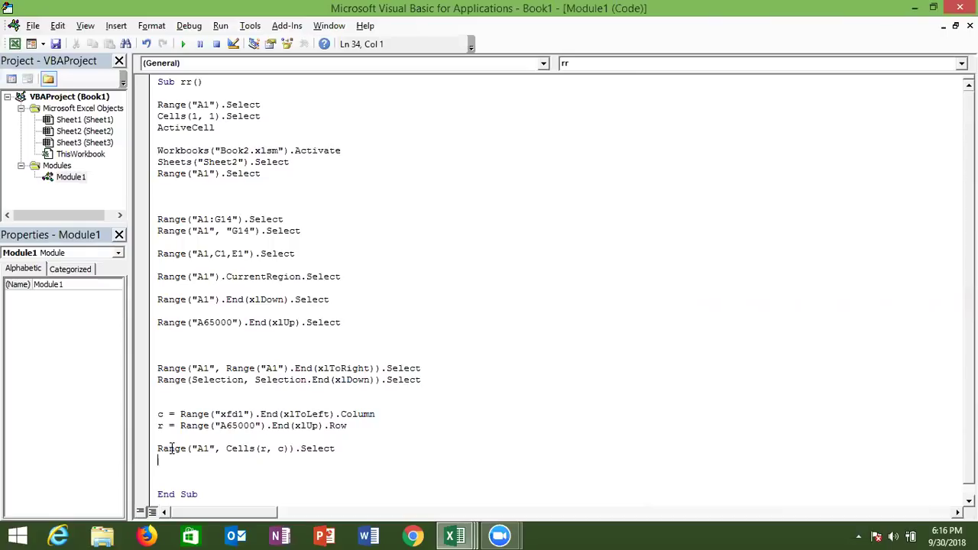
# Create an empty Sub rf() procedure on the blank line beneath rr's End Sub
pyautogui.press('Down')
pyautogui.press('Down')
pyautogui.press('Down')
pyautogui.press('Down')
pyautogui.press('Down')
pyautogui.press('Down')
pyautogui.press('Down')
pyautogui.press('Down')
pyautogui.press('Down')
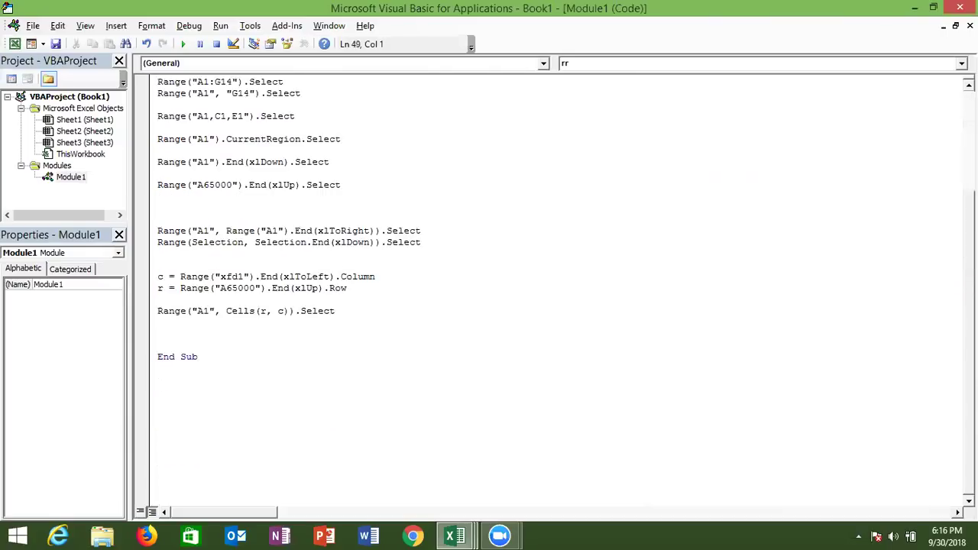
pyautogui.press('Down')
pyautogui.press('Down')
pyautogui.press('Down')
pyautogui.press('Up')
pyautogui.press('Up')
pyautogui.press('Up')
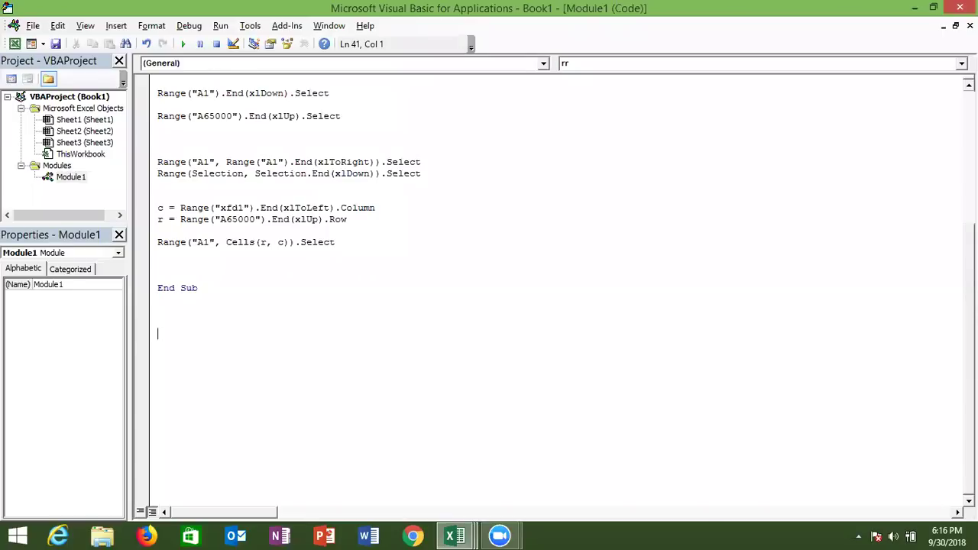
pyautogui.press('Up')
pyautogui.write('sub rf')
pyautogui.write('(')
pyautogui.press('Return')
pyautogui.press('Return')
pyautogui.press('Return')
pyautogui.press('Return')
# Check the number block from cell A1 on Book2's Sheet3, then return to the rf macro body
pyautogui.hotkey('alt', 'F11')
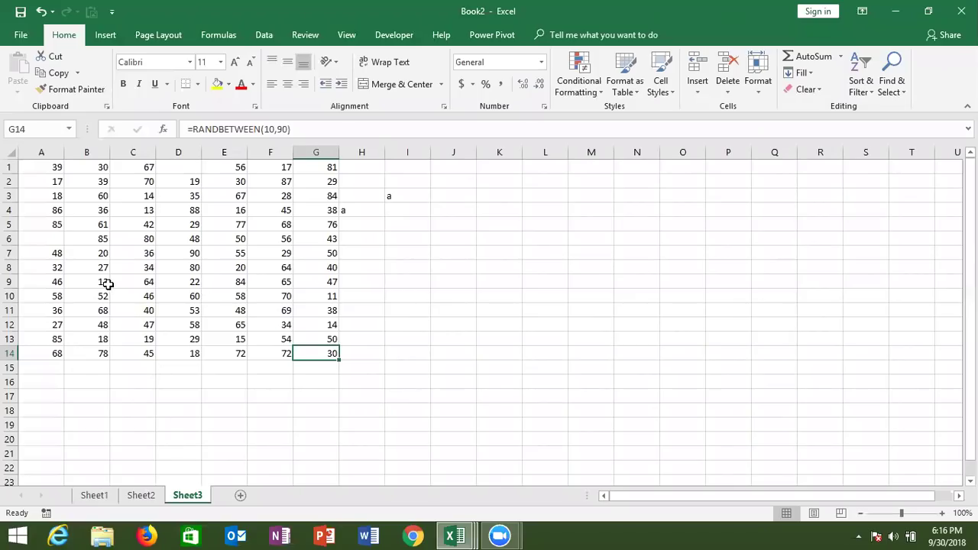
pyautogui.click(50, 169)
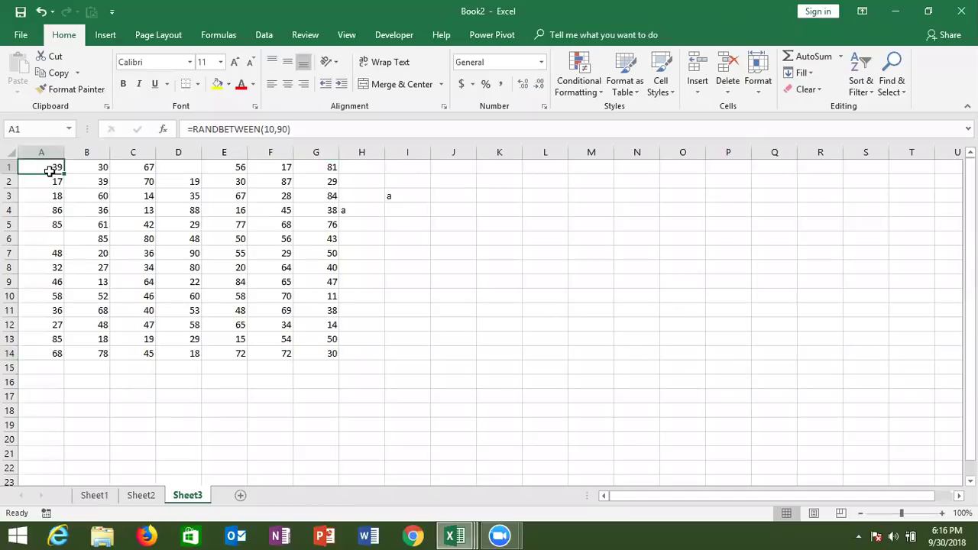
pyautogui.hotkey('alt', 'F11')
pyautogui.hotkey('alt', 'F11')
pyautogui.hotkey('alt', 'F11')
pyautogui.press('Up')
pyautogui.press('Up')
pyautogui.press('Up')
pyautogui.press('Up')
# Begin rf's first line with Range("A1").CurrentRegion, trying and then discarding .Select
pyautogui.press('Down')
pyautogui.write('range')
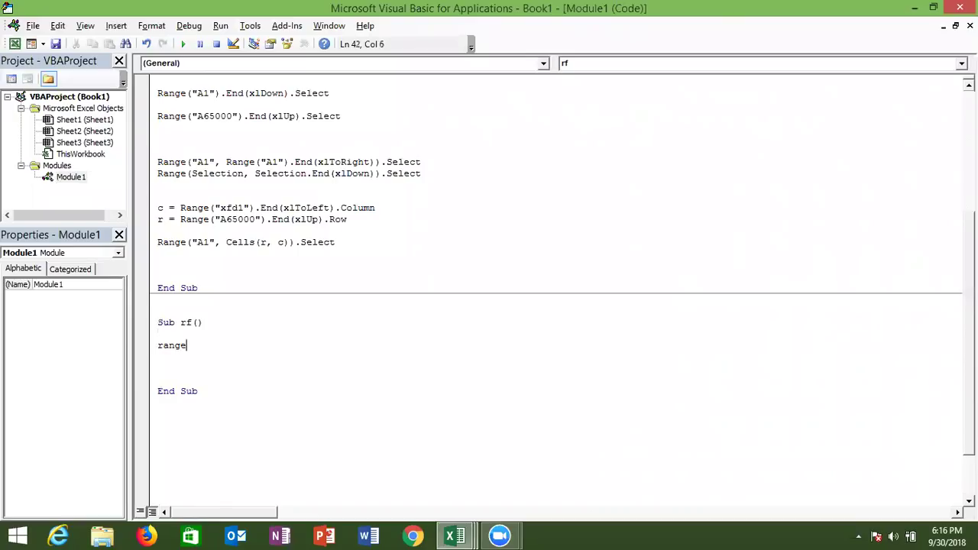
pyautogui.write('("A1").')
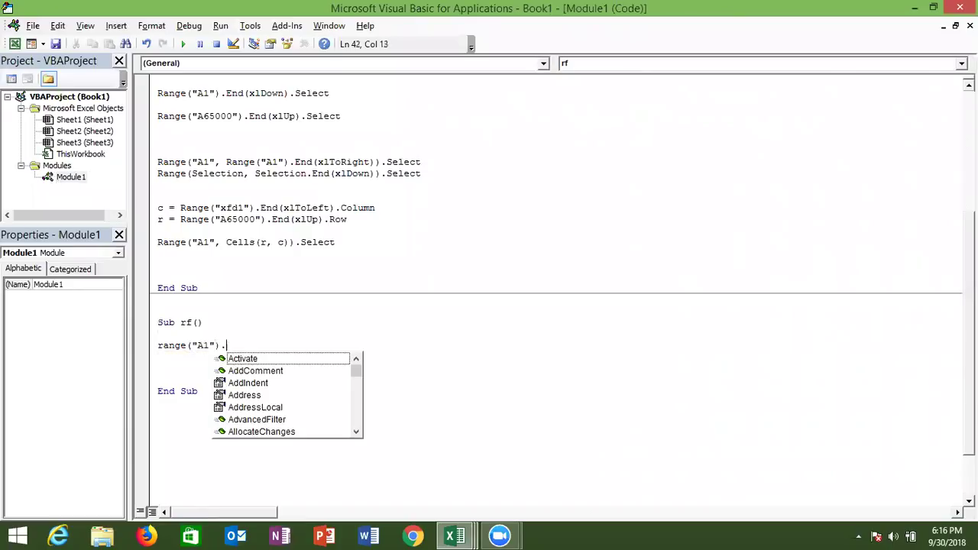
pyautogui.write('cu')
pyautogui.press('Down')
pyautogui.press('Tab')
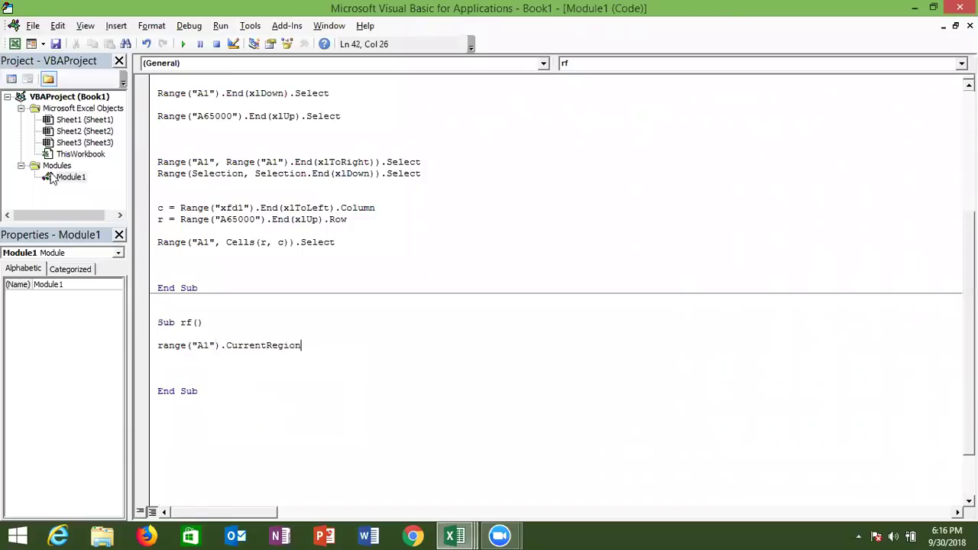
pyautogui.write('.se')
pyautogui.press('Tab')
pyautogui.press('Return')
pyautogui.press('BackSpace')
pyautogui.press('BackSpace')
pyautogui.press('BackSpace')
pyautogui.press('BackSpace')
pyautogui.press('BackSpace')
pyautogui.press('BackSpace')
pyautogui.press('BackSpace')
# Extend the line to .Font.Name = "Arial", after briefly trying Bold
pyautogui.hotkey('ctrl', 'j')
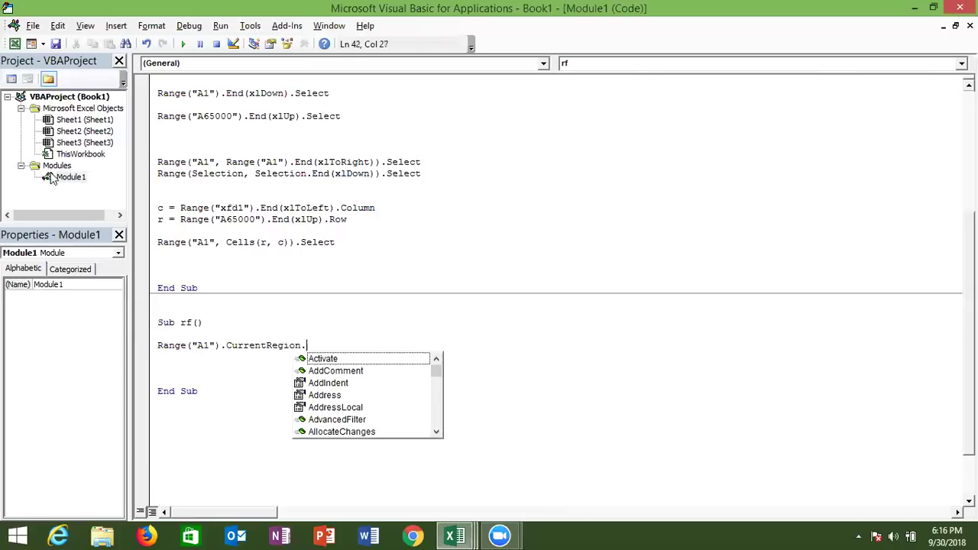
pyautogui.write('Fo')
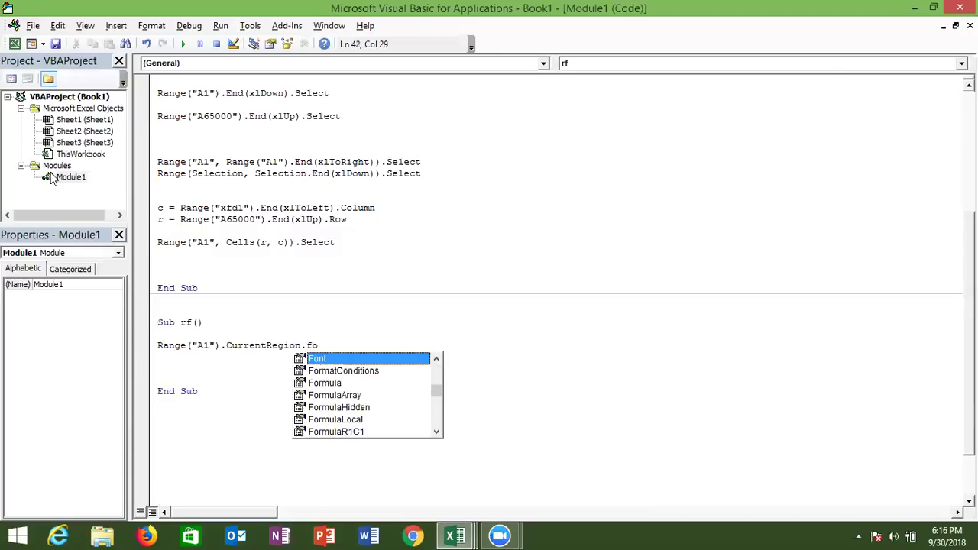
pyautogui.press('Tab')
pyautogui.write('.')
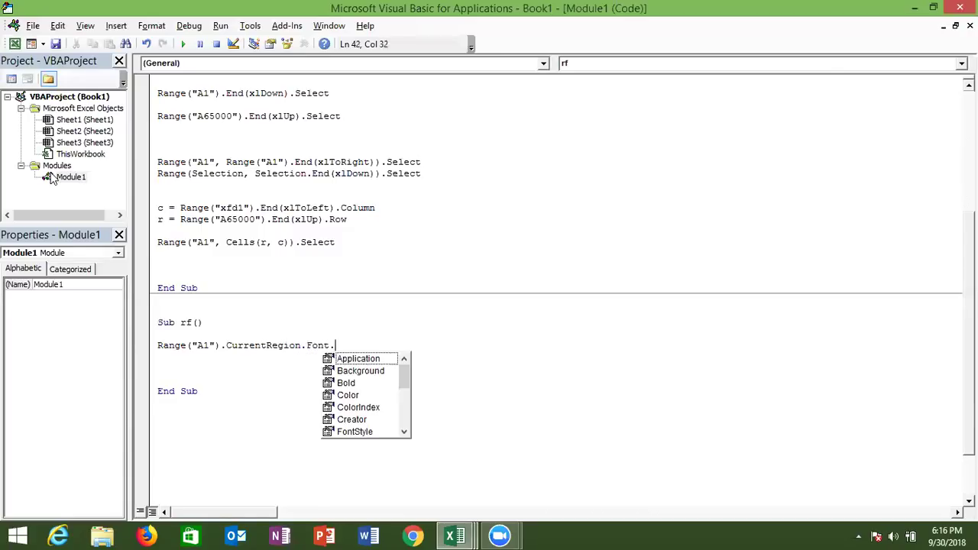
pyautogui.write('bo')
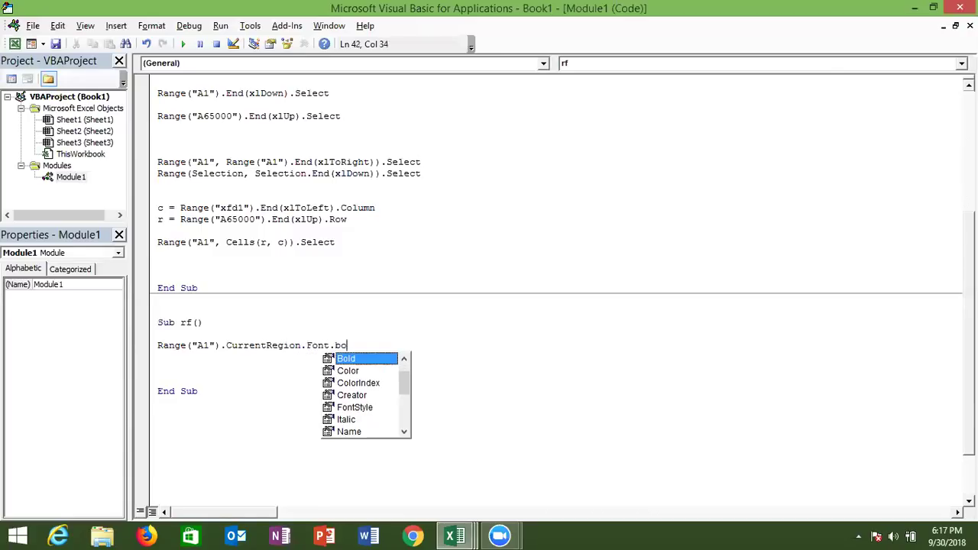
pyautogui.press('BackSpace')
pyautogui.write('o')
pyautogui.press('Tab')
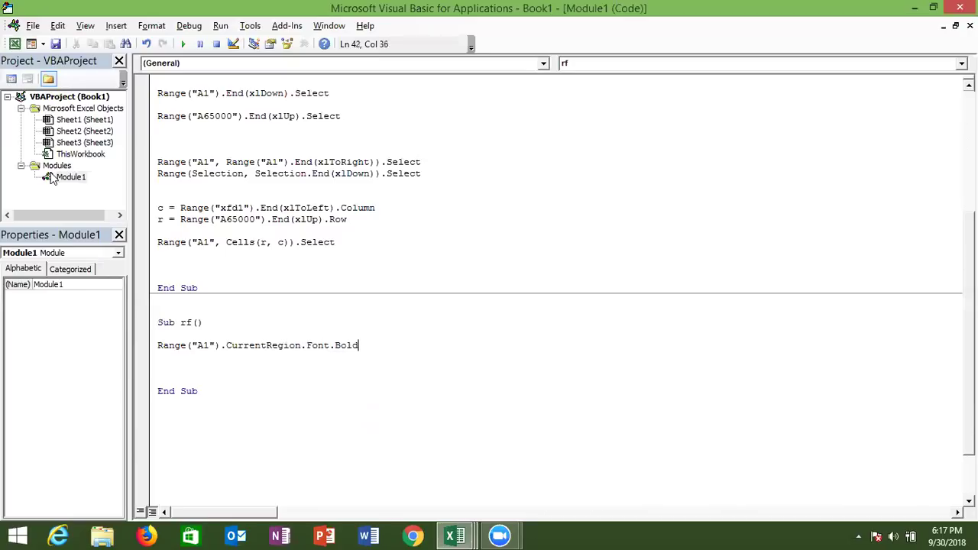
pyautogui.press('BackSpace')
pyautogui.press('BackSpace')
pyautogui.press('BackSpace')
pyautogui.press('BackSpace')
pyautogui.press('BackSpace')
pyautogui.write('.na')
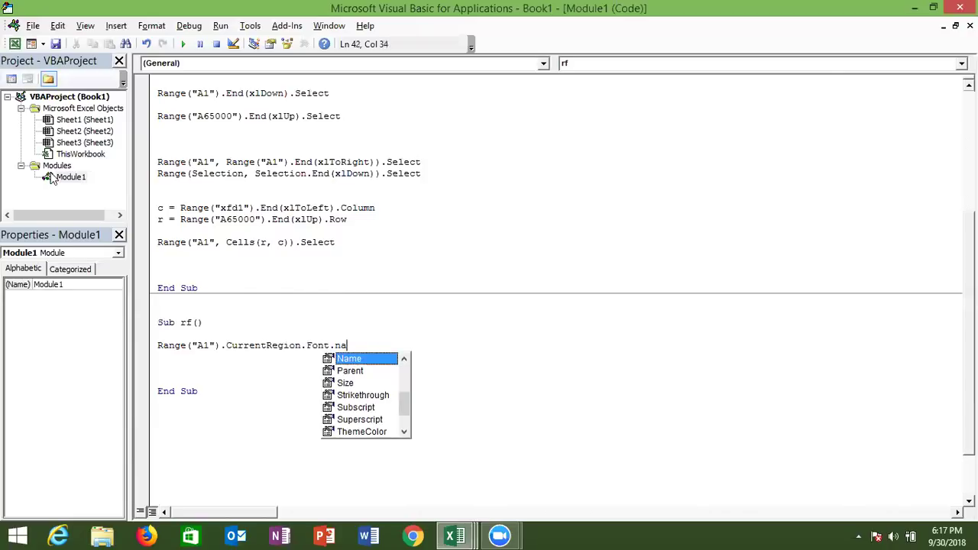
pyautogui.press('Tab')
pyautogui.write('= "')
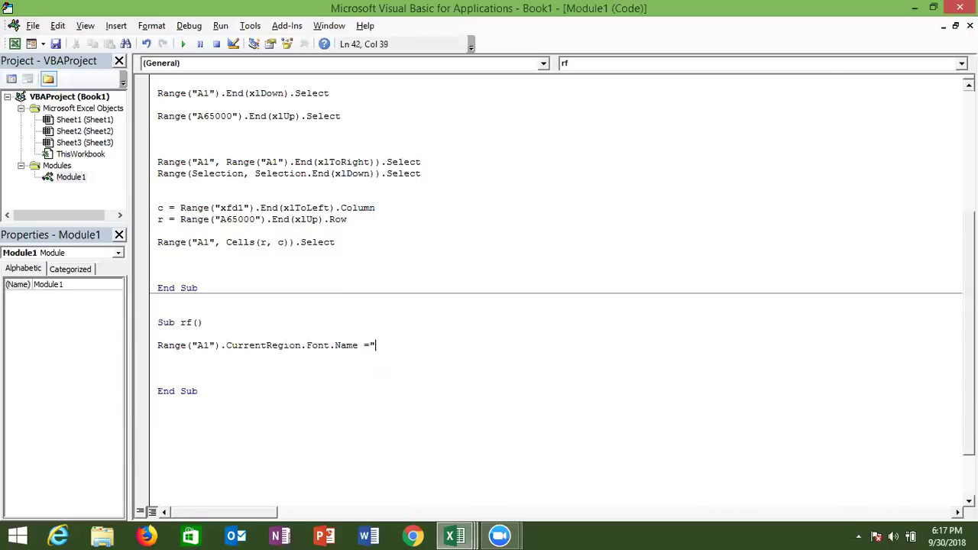
pyautogui.write('Arial"')
# Duplicate the Font.Name line and change the copy to Font.Size = 12
pyautogui.press('Return')
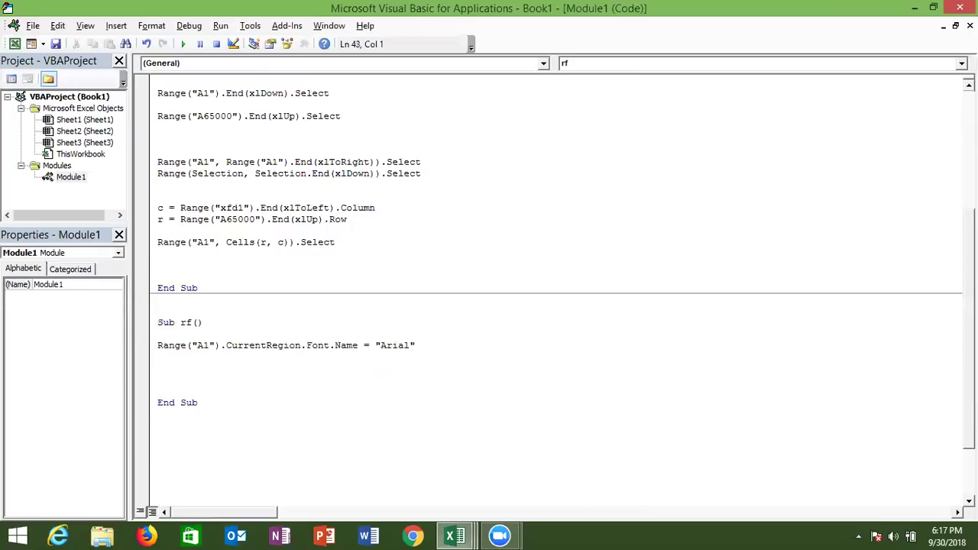
pyautogui.hotkey('shift', 'End')
pyautogui.hotkey('ctrl', 'c')
pyautogui.press('Down')
pyautogui.hotkey('ctrl', 'v')
pyautogui.press('Return')
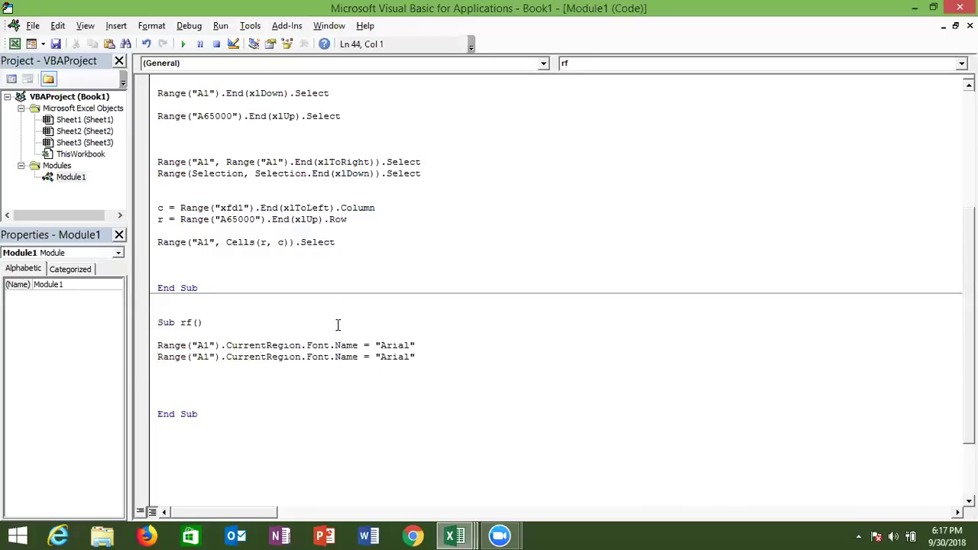
pyautogui.doubleClick(350, 358)
pyautogui.write('si')
pyautogui.write('ze')
pyautogui.doubleClick(408, 357)
pyautogui.click(408, 358)
pyautogui.press('BackSpace')
pyautogui.press('BackSpace')
pyautogui.press('BackSpace')
pyautogui.press('BackSpace')
pyautogui.press('BackSpace')
pyautogui.press('Delete')
pyautogui.press('BackSpace')
pyautogui.write('12')
pyautogui.press('Return')
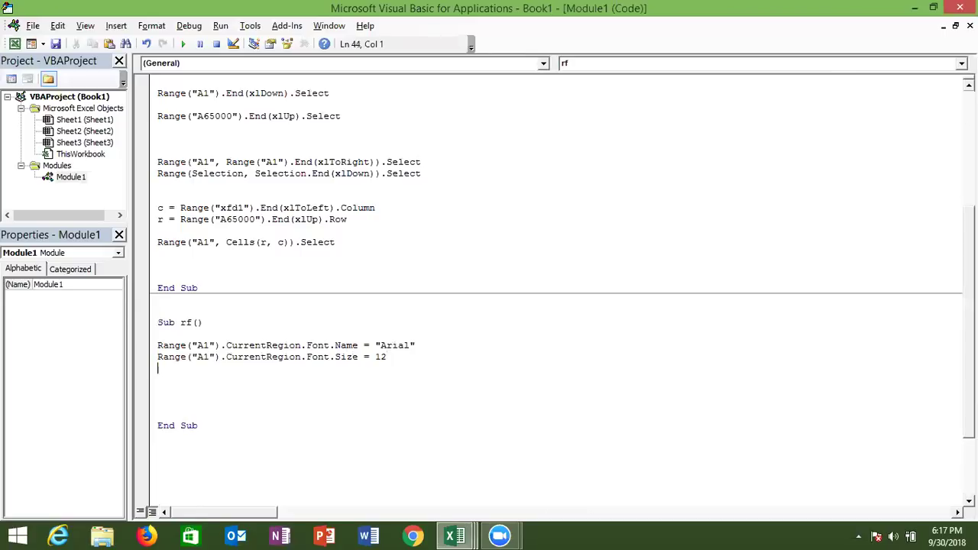
# Paste another copy and change it to Font.Bold = True
pyautogui.hotkey('ctrl', 'v')
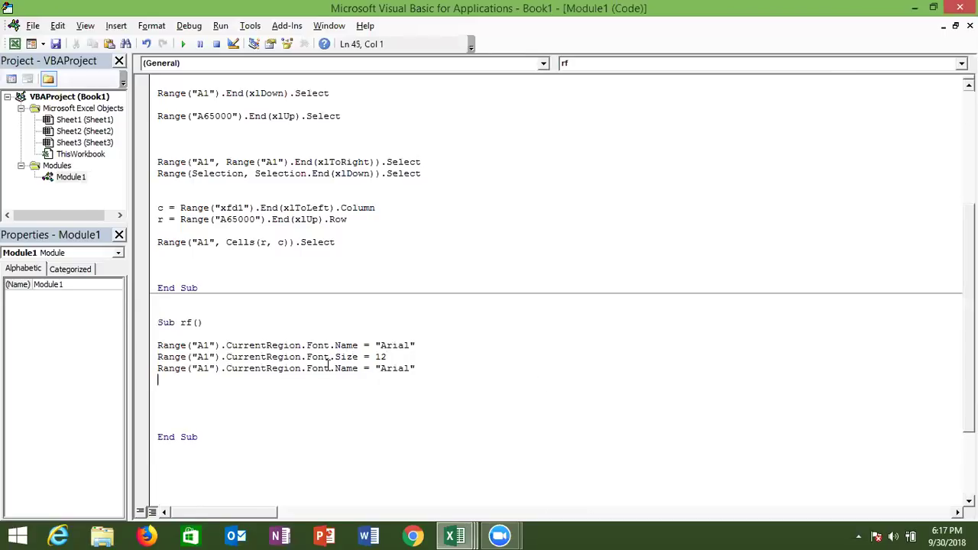
pyautogui.doubleClick(346, 368)
pyautogui.write('bol')
pyautogui.write('d')
pyautogui.moveTo(417, 368); pyautogui.dragTo(377, 368)
pyautogui.write('true')
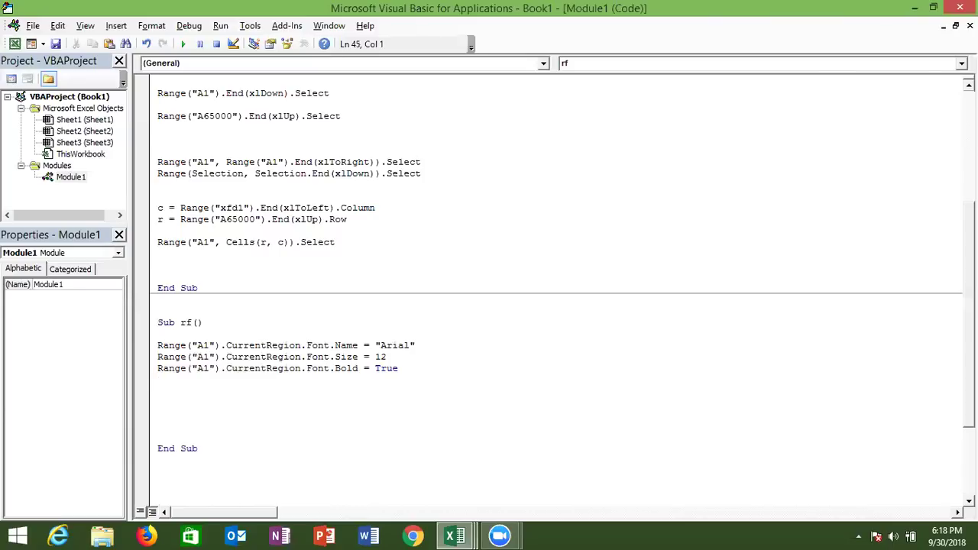
# Open a With block on Range("A1").CurrentRegion.Font and set .Name = "Arial"
pyautogui.press('Return')
pyautogui.press('Return')
pyautogui.write('with')
pyautogui.hotkey('ctrl', 'v')
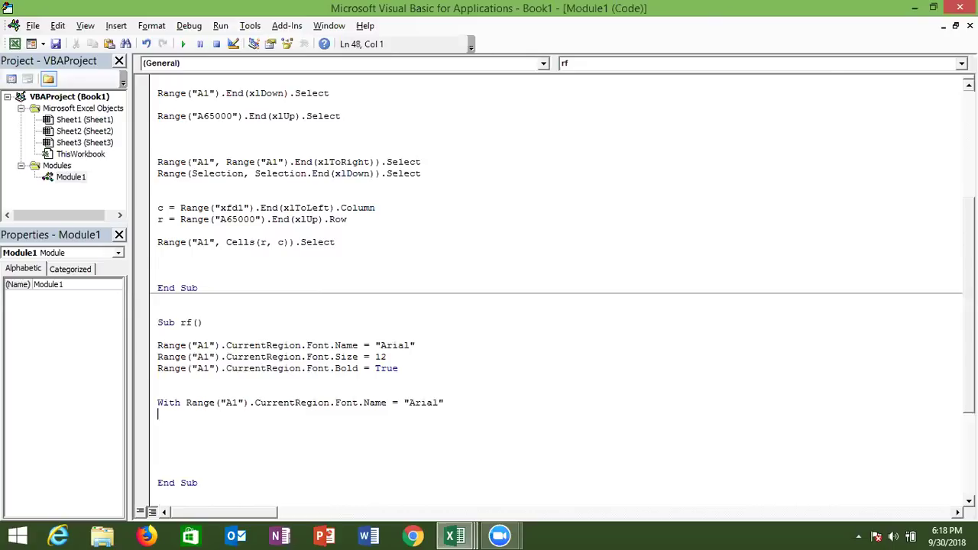
pyautogui.press('BackSpace')
pyautogui.press('BackSpace')
pyautogui.press('BackSpace')
pyautogui.press('BackSpace')
pyautogui.press('BackSpace')
pyautogui.press('BackSpace')
pyautogui.press('BackSpace')
pyautogui.press('BackSpace')
pyautogui.press('BackSpace')
pyautogui.press('BackSpace')
pyautogui.press('BackSpace')
pyautogui.press('Return')
pyautogui.write('.na')
pyautogui.press('Tab')
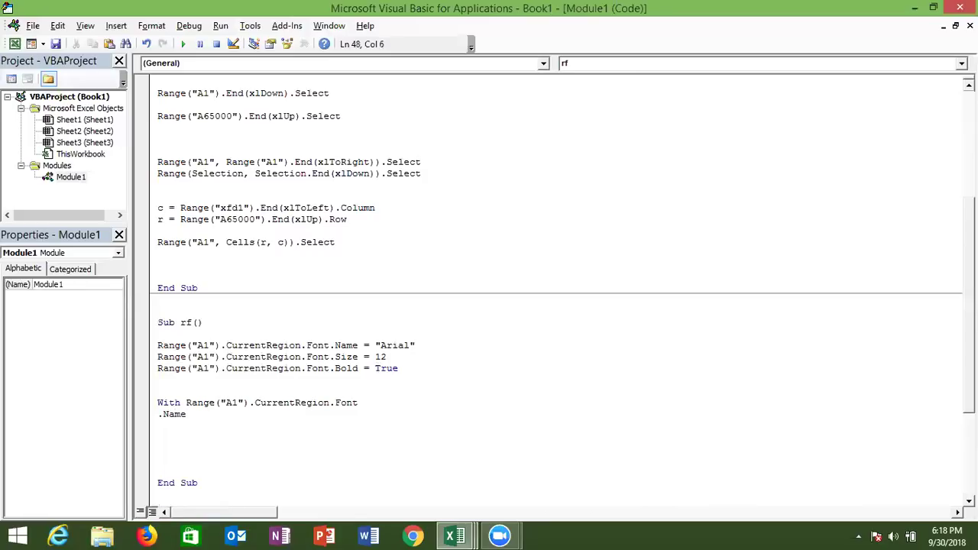
pyautogui.write('= "Arial"')
# Add .Size = 12, .Color = vbRed and .Italic = True inside the With block
pyautogui.press('Return')
pyautogui.write('.')
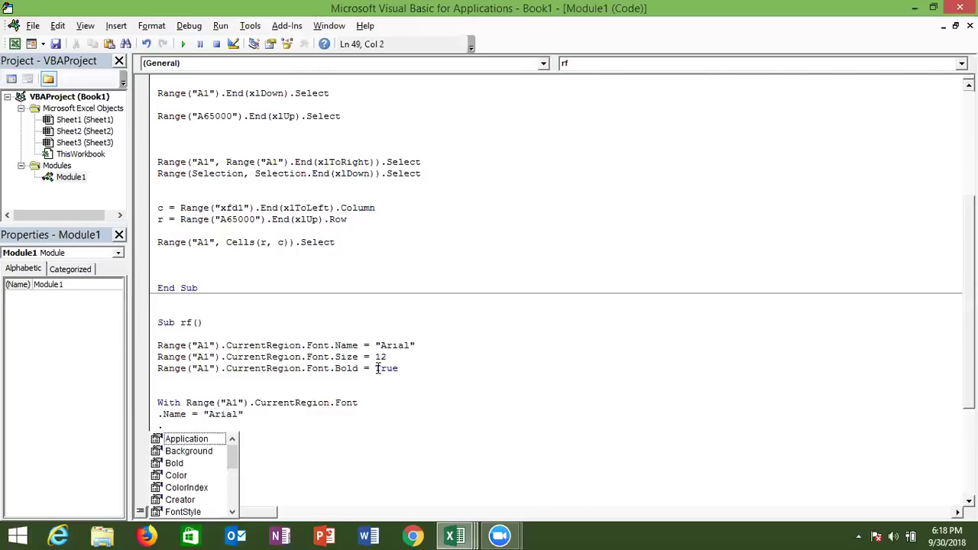
pyautogui.write('S')
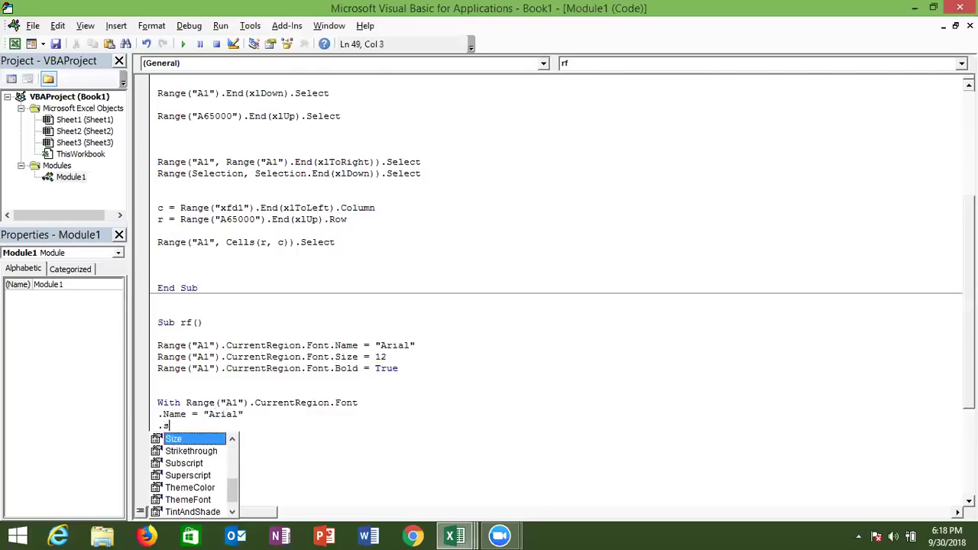
pyautogui.write('i')
pyautogui.press('Tab')
pyautogui.write('= 12')
pyautogui.press('Return')
pyautogui.write('.')
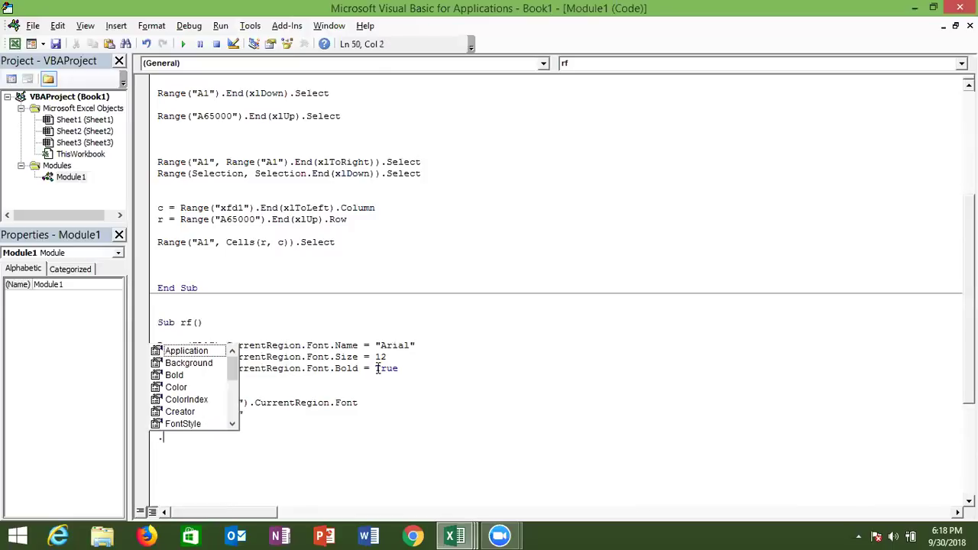
pyautogui.write('Color')
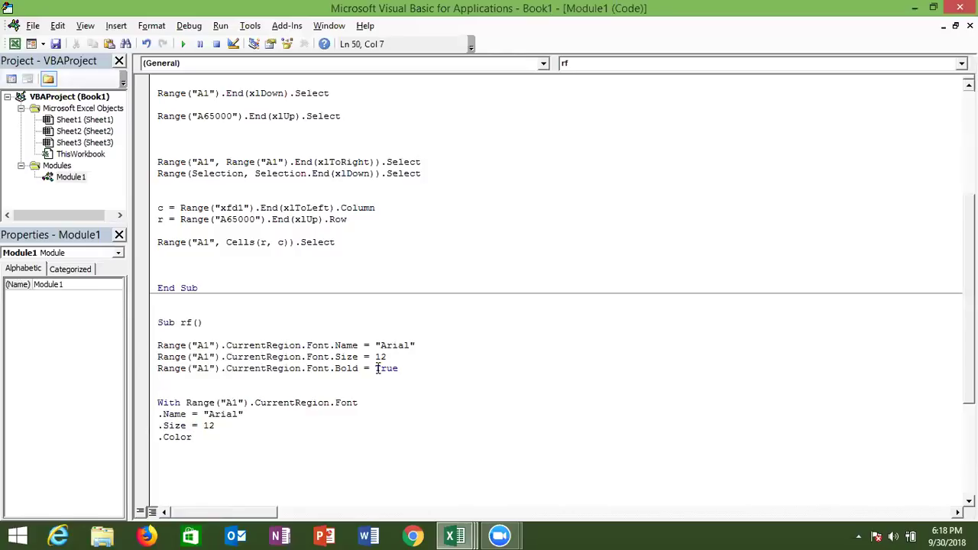
pyautogui.write('=vbred')
pyautogui.press('Return')
pyautogui.write('.')
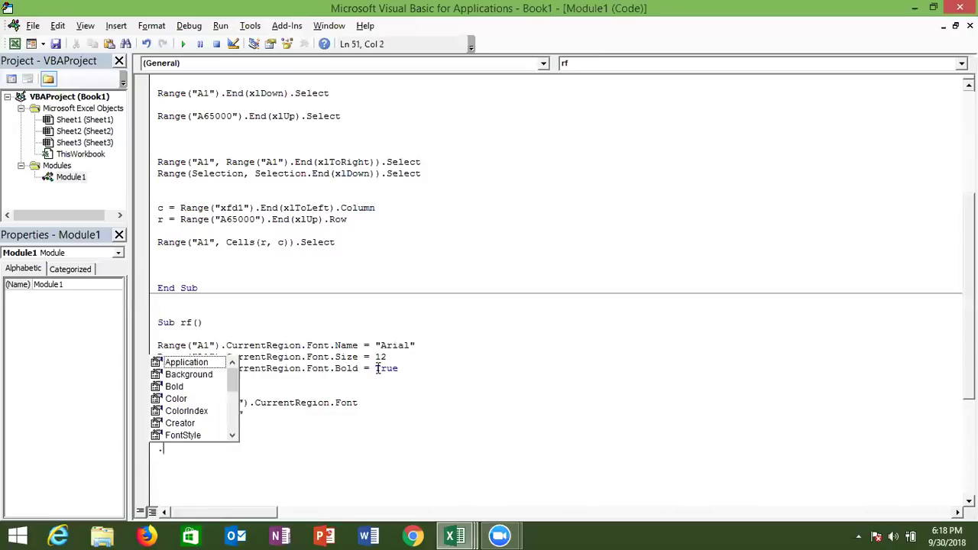
pyautogui.write('It')
pyautogui.press('Tab')
pyautogui.write('=true')
# Add .Underline = True and .Strikethrough = True, then close the block with End With
pyautogui.press('Return')
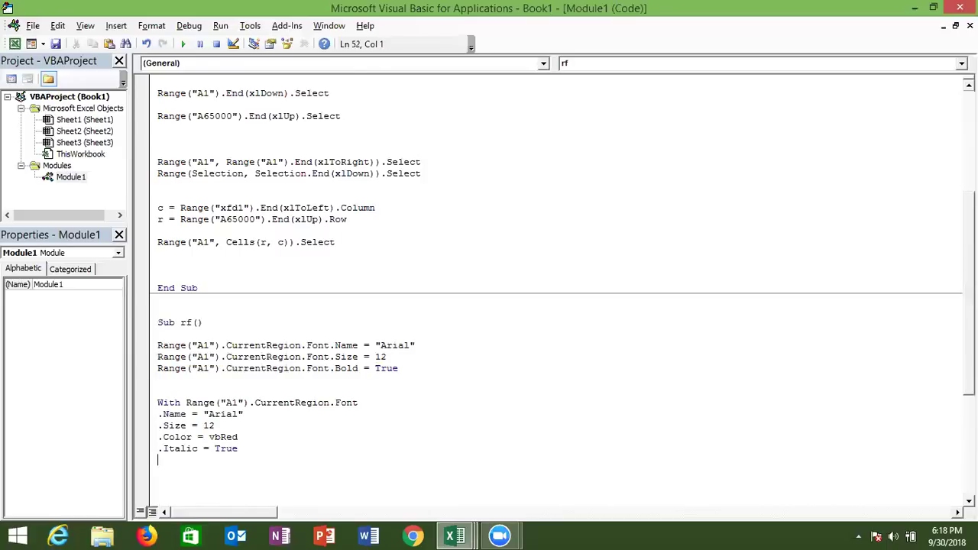
pyautogui.write('.un')
pyautogui.press('Tab')
pyautogui.write('=true')
pyautogui.press('Return')
pyautogui.write('.')
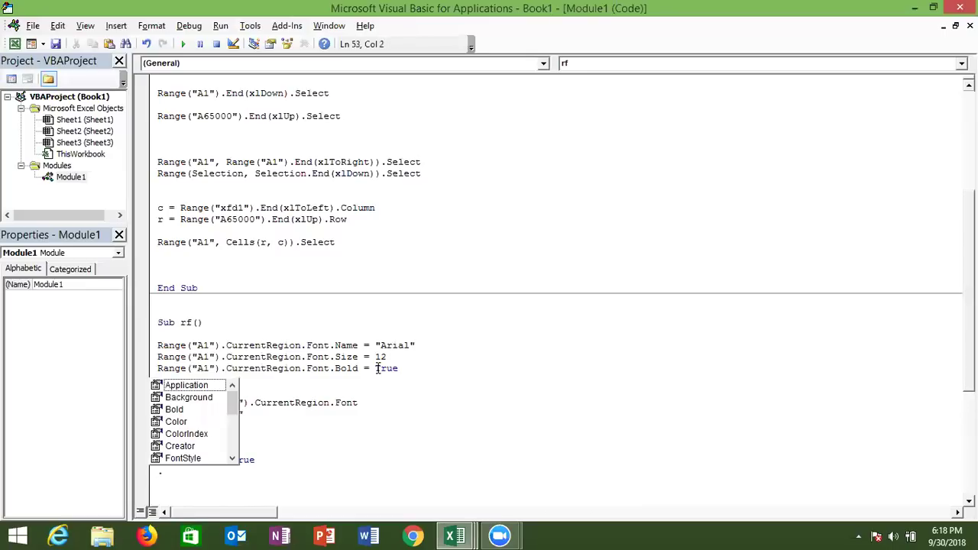
pyautogui.write('s')
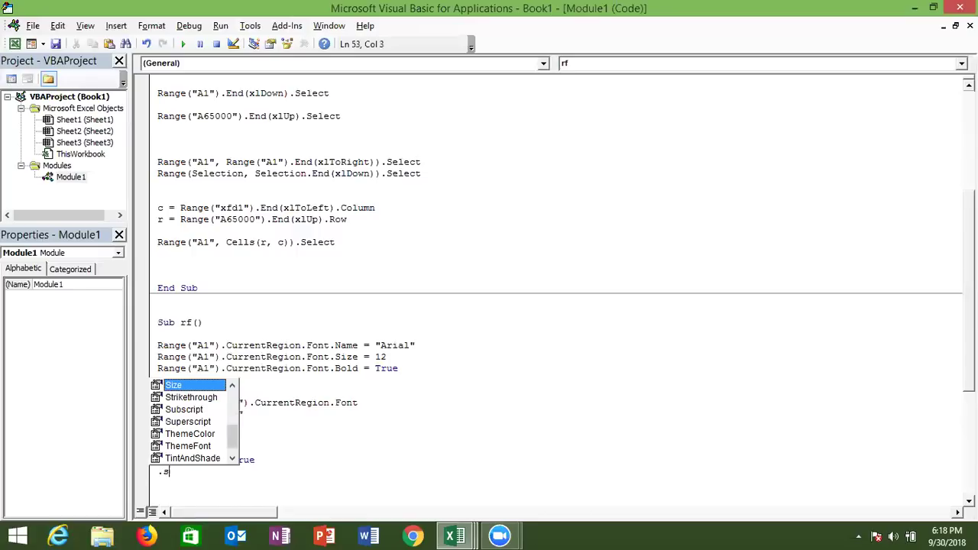
pyautogui.press('Down')
pyautogui.press('Tab')
pyautogui.press('BackSpace')
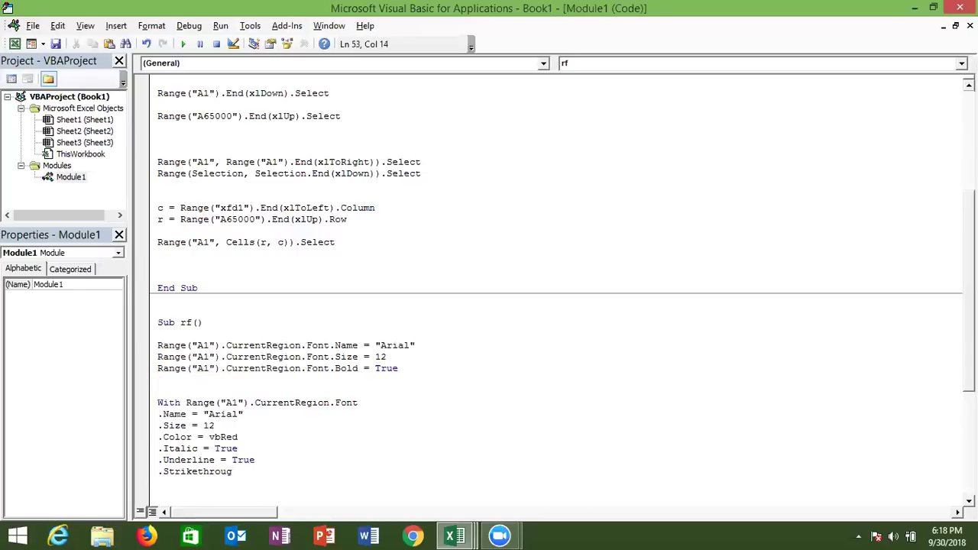
pyautogui.write('h=tr')
pyautogui.write('ue')
pyautogui.press('Return')
pyautogui.write('end with')
pyautogui.press('Return')
pyautogui.press('Down')
pyautogui.press('Down')
pyautogui.press('Down')
pyautogui.press('Down')
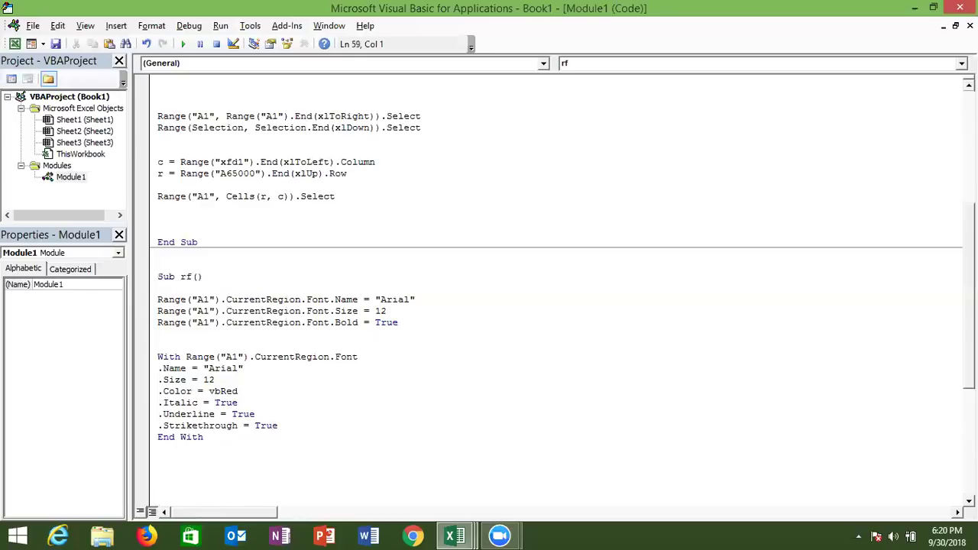
# Below End With, add Range("A1").CurrentRegion.Interior.Color = vbRed
pyautogui.hotkey('ctrl', 'v')
pyautogui.press('BackSpace')
pyautogui.press('BackSpace')
pyautogui.press('BackSpace')
pyautogui.press('BackSpace')
pyautogui.press('BackSpace')
pyautogui.press('BackSpace')
pyautogui.press('BackSpace')
pyautogui.press('BackSpace')
pyautogui.press('BackSpace')
pyautogui.press('BackSpace')
pyautogui.press('BackSpace')
pyautogui.write('.in')
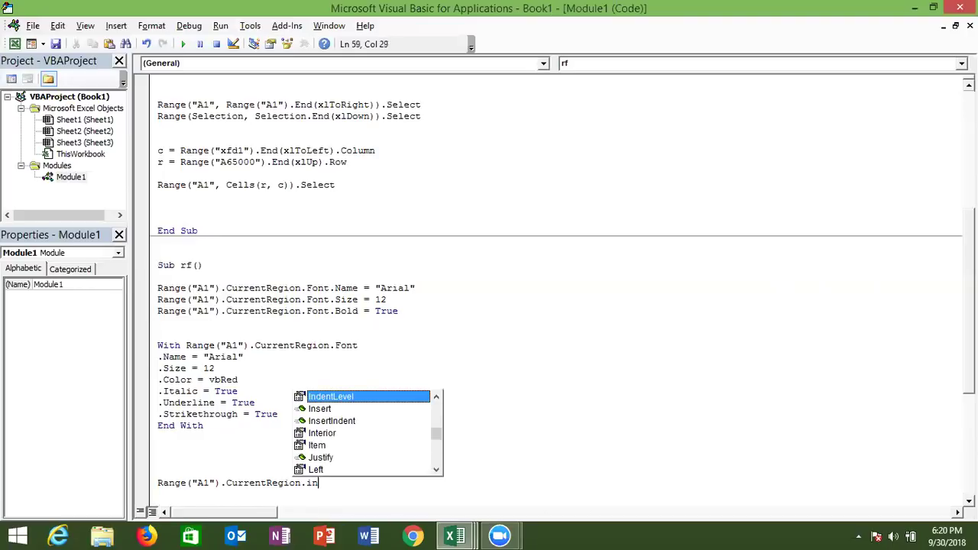
pyautogui.press('Down')
pyautogui.press('Down')
pyautogui.press('Down')
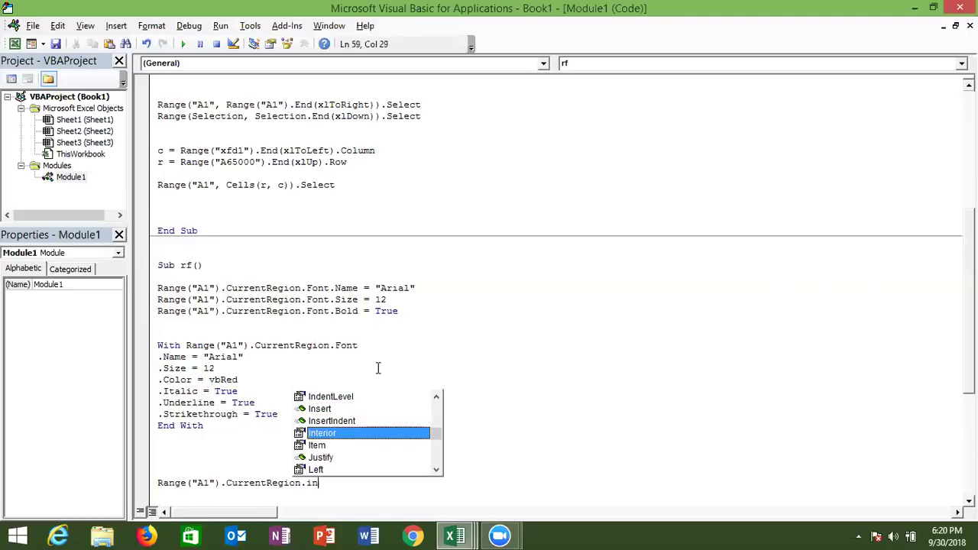
pyautogui.press('Tab')
pyautogui.write('.Color')
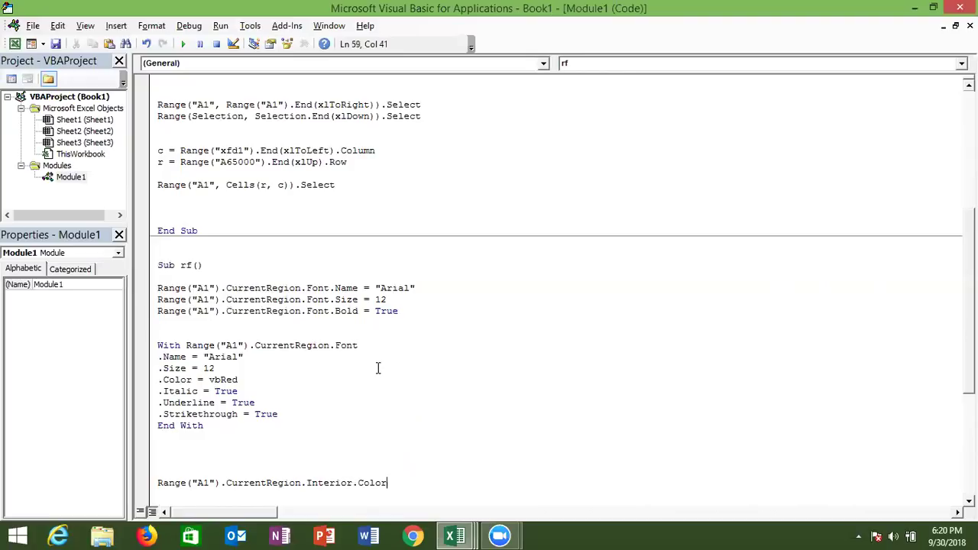
pyautogui.write('=vbred')
pyautogui.press('Return')
pyautogui.moveTo(455, 536)
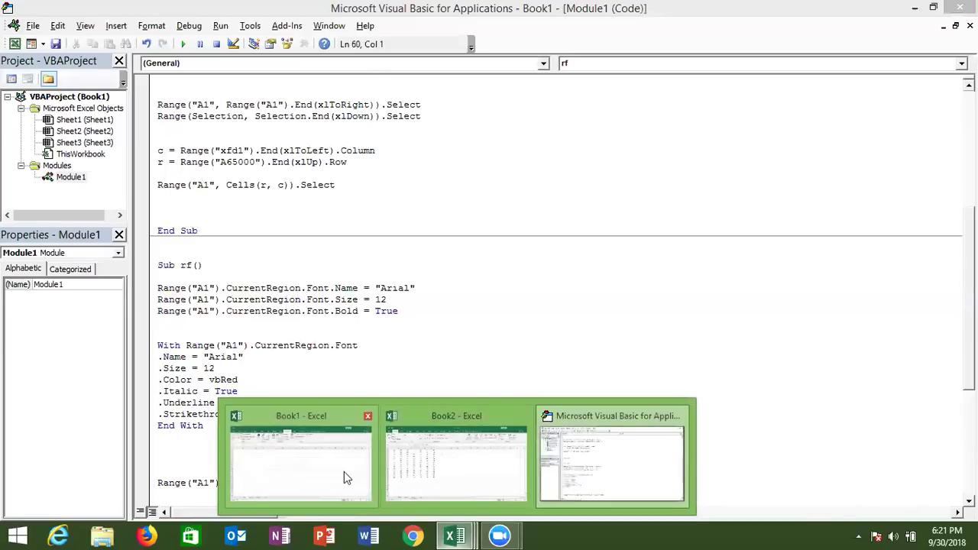
pyautogui.click(343, 471)
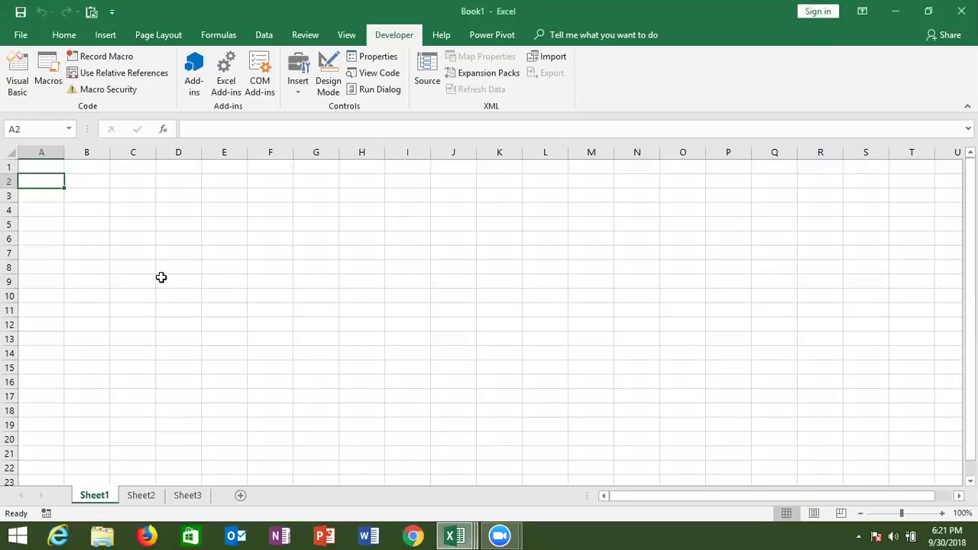
pyautogui.click(64, 35)
pyautogui.click(227, 87)
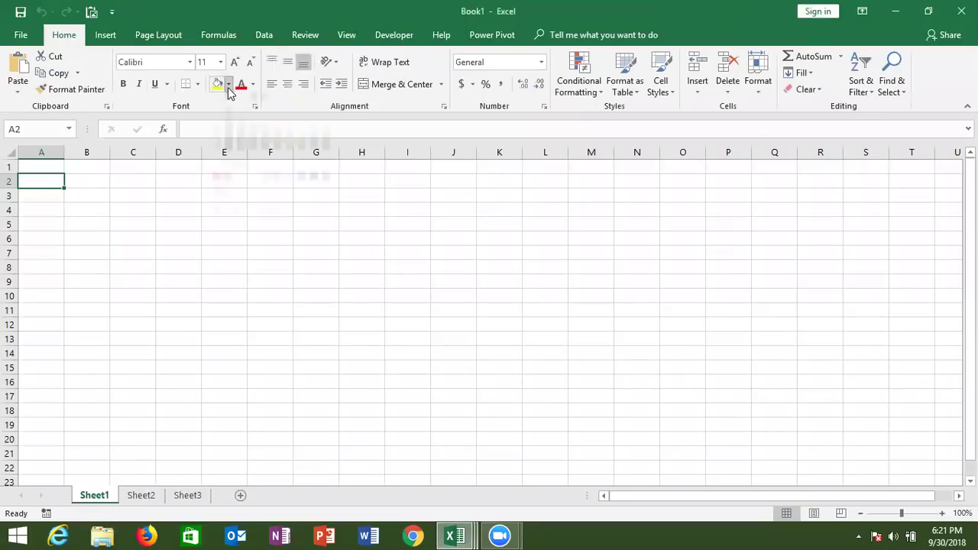
pyautogui.click(441, 237)
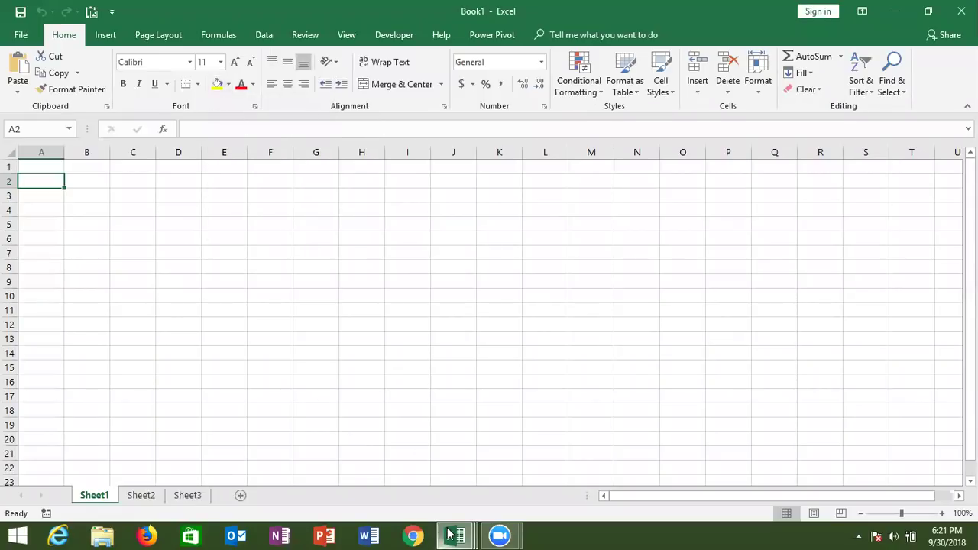
pyautogui.moveTo(449, 534)
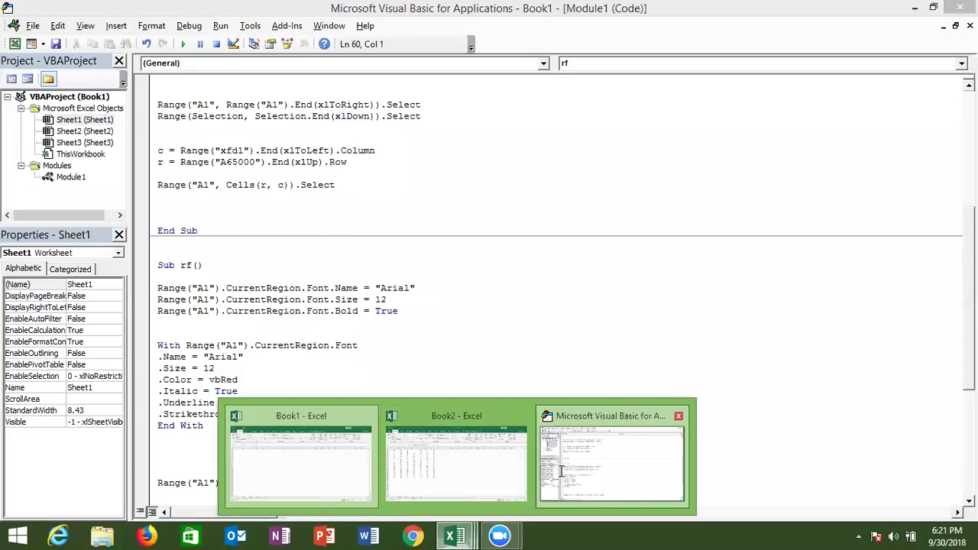
# Delete the stray pasted Font.Name line from the rf macro
pyautogui.click(560, 471)
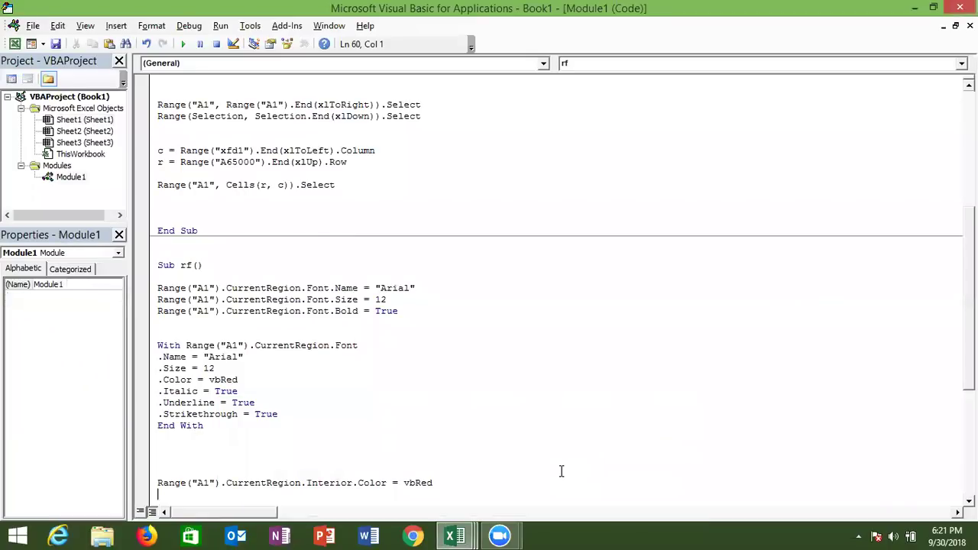
pyautogui.write('Range("A1").CurrentRegion.Font.Name = "Arial"')
pyautogui.hotkey('ctrl', 'a')
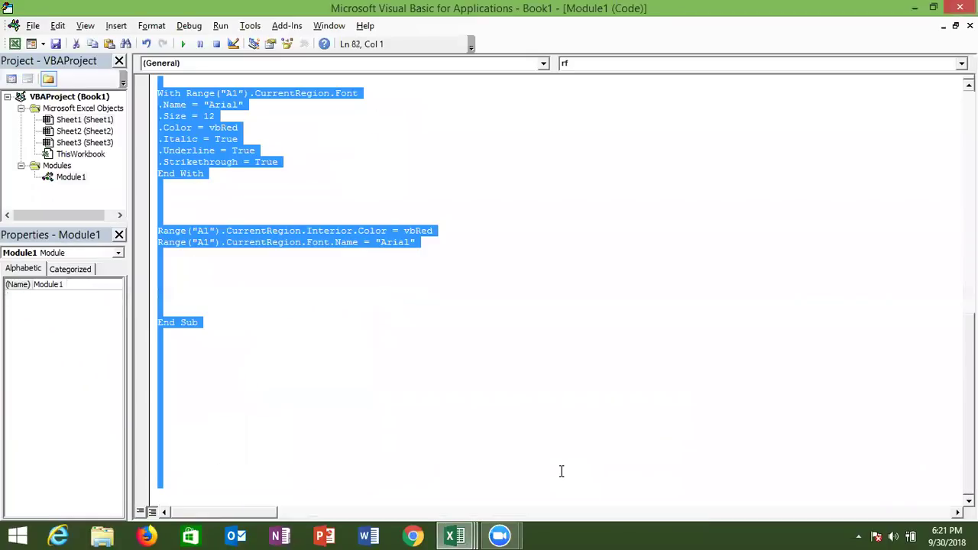
pyautogui.click(537, 284)
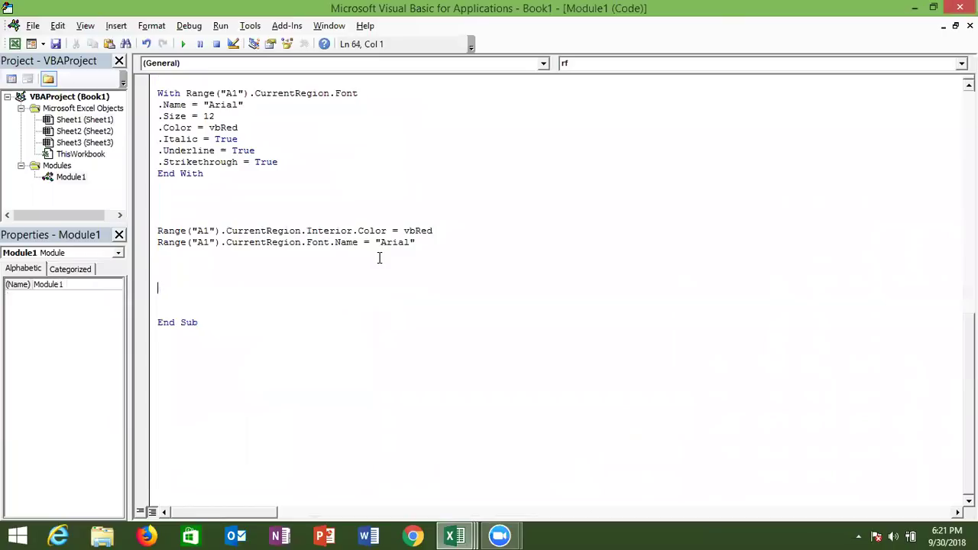
pyautogui.moveTo(159, 243); pyautogui.dragTo(516, 263)
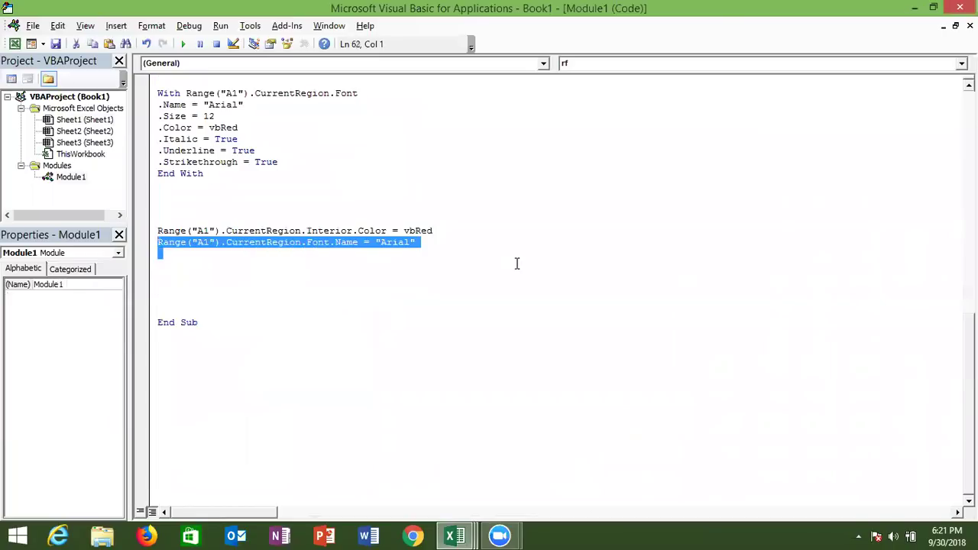
pyautogui.press('Delete')
# Duplicate the red fill line and change its colour to rgb(100,120,31)
pyautogui.press('Up')
pyautogui.hotkey('shift', 'Right')
pyautogui.hotkey('shift', 'Down')
pyautogui.hotkey('shift', 'Down')
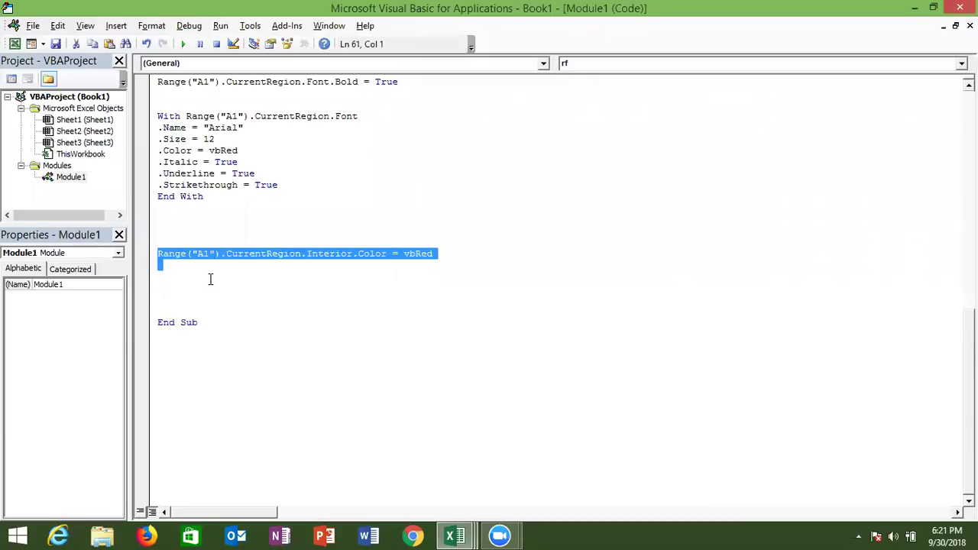
pyautogui.click(210, 279)
pyautogui.write('Range("A1").CurrentRegion.Interior.Color = vbRed')
pyautogui.press('End')
pyautogui.press('BackSpace')
pyautogui.press('BackSpace')
pyautogui.press('BackSpace')
pyautogui.write('rgb')
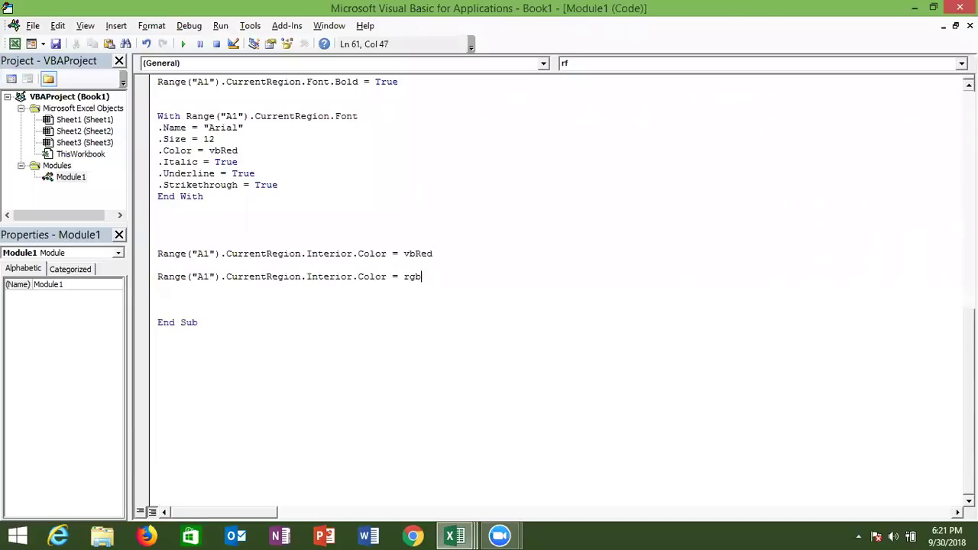
pyautogui.write('(100,120,321')
pyautogui.press('BackSpace')
pyautogui.press('BackSpace')
pyautogui.write('1')
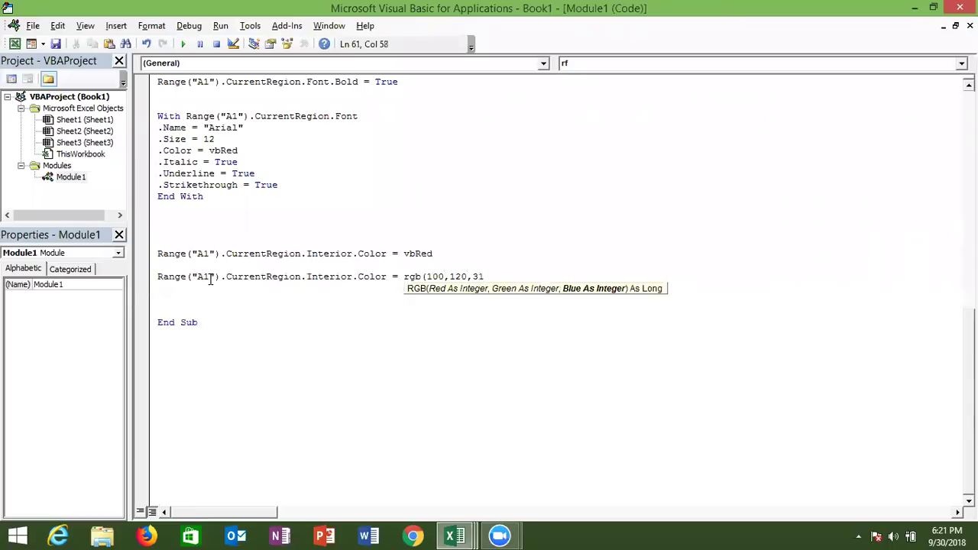
pyautogui.write(')')
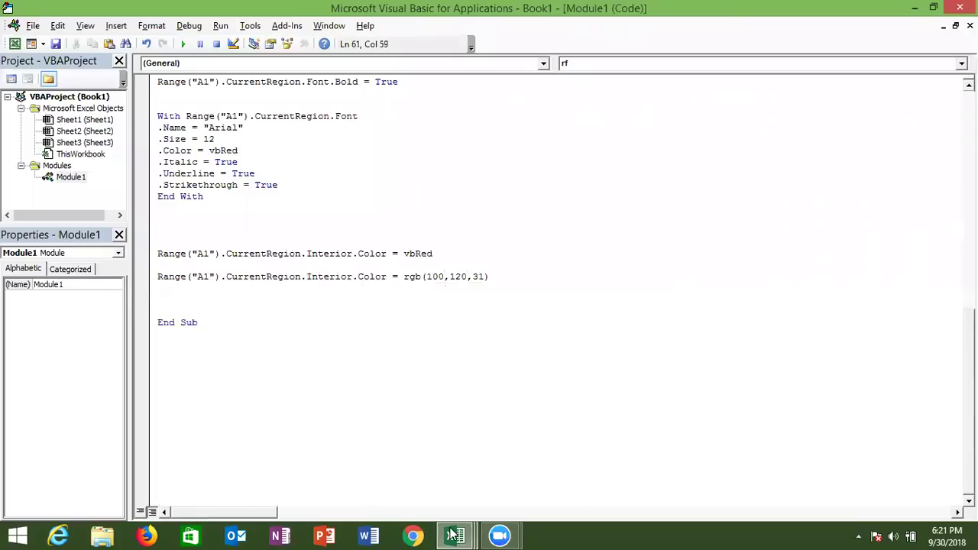
pyautogui.moveTo(474, 534)
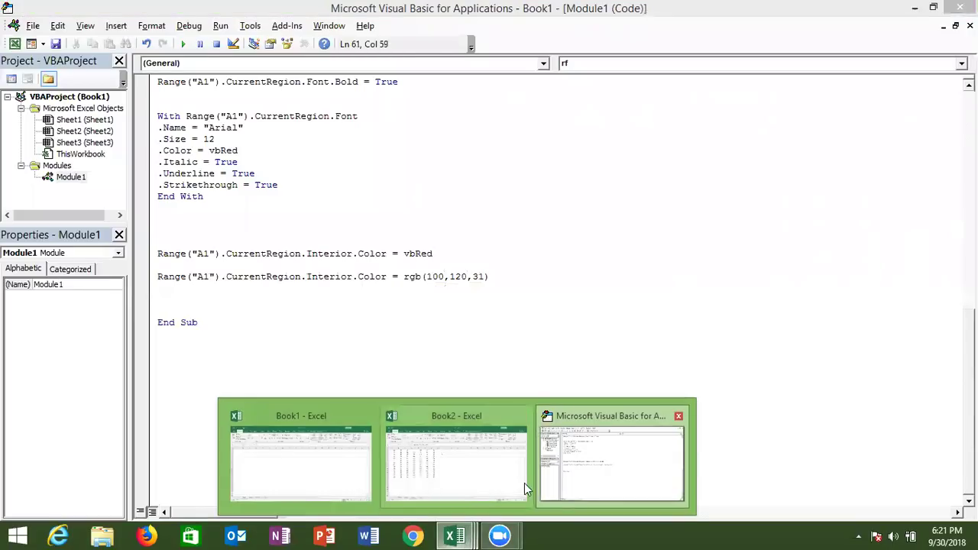
pyautogui.click(516, 481)
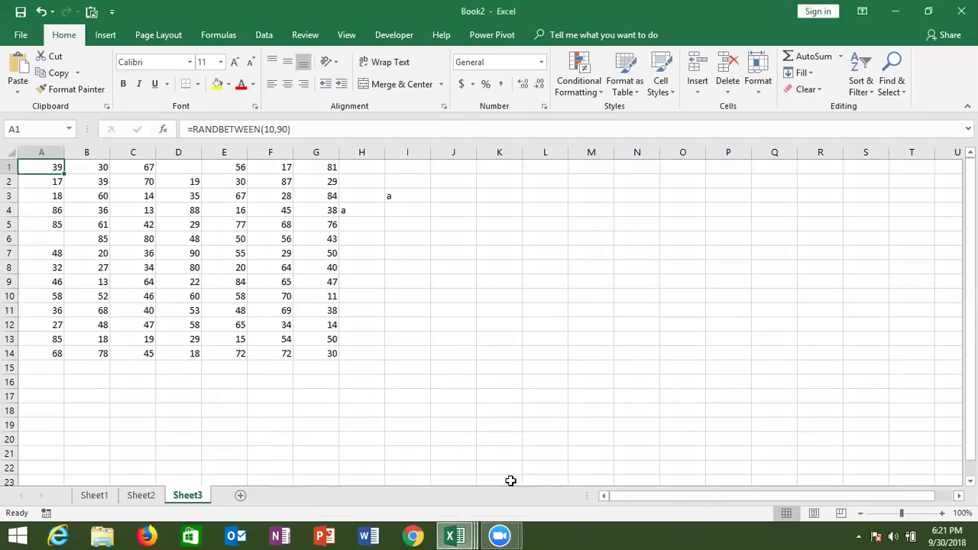
pyautogui.click(227, 86)
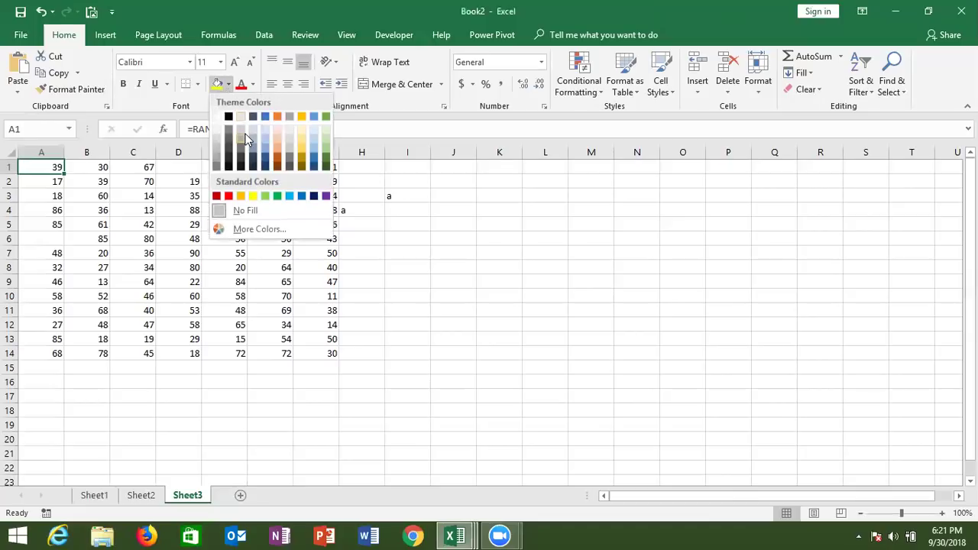
pyautogui.click(252, 230)
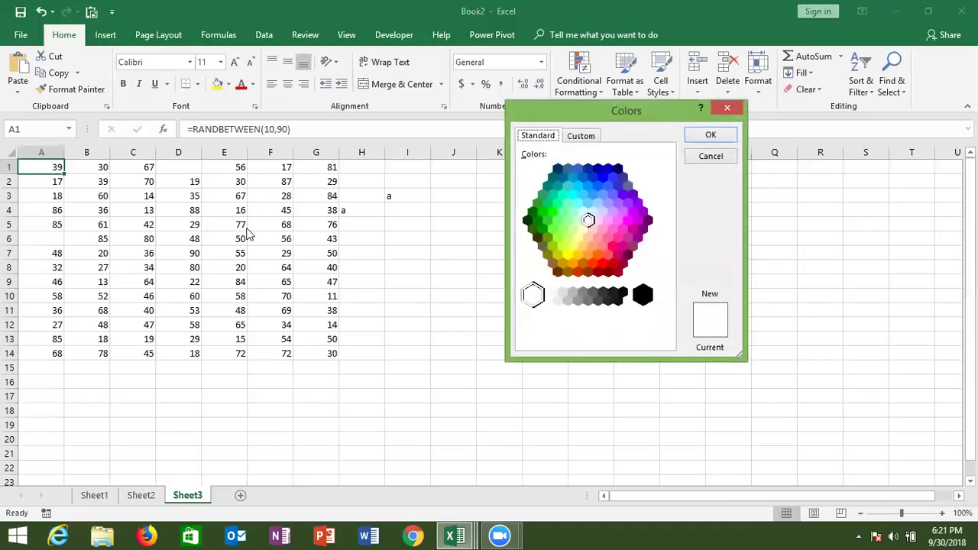
pyautogui.click(584, 138)
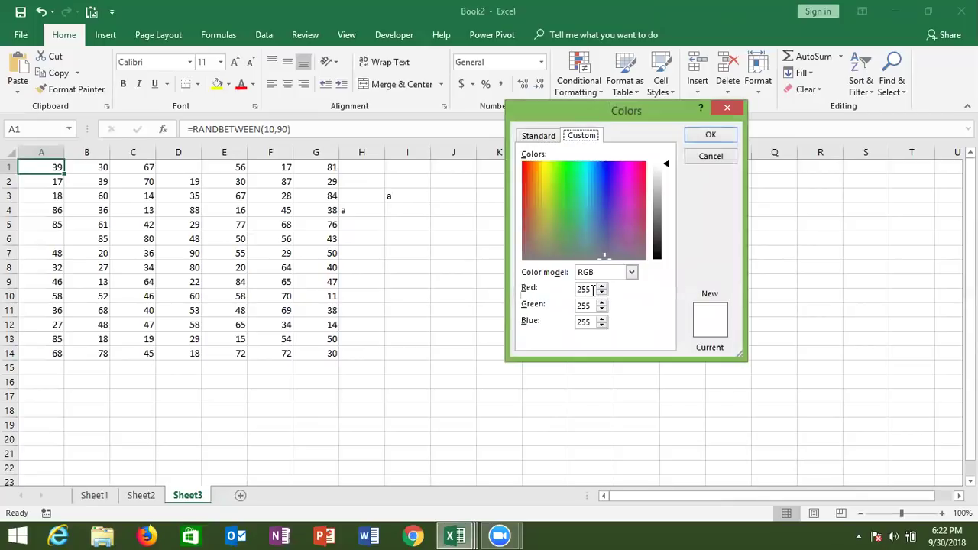
pyautogui.click(640, 222)
pyautogui.click(668, 178)
pyautogui.moveTo(669, 180); pyautogui.dragTo(669, 197)
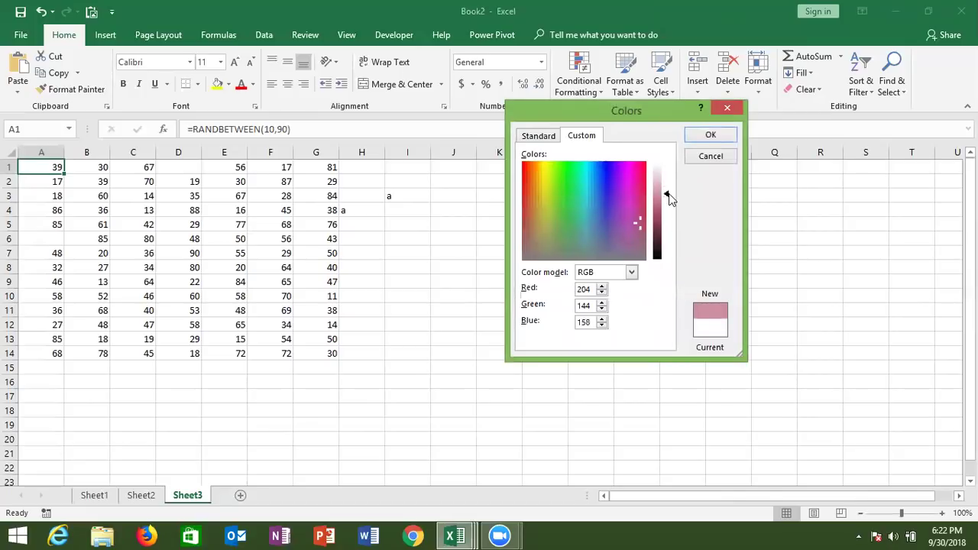
pyautogui.press('Escape')
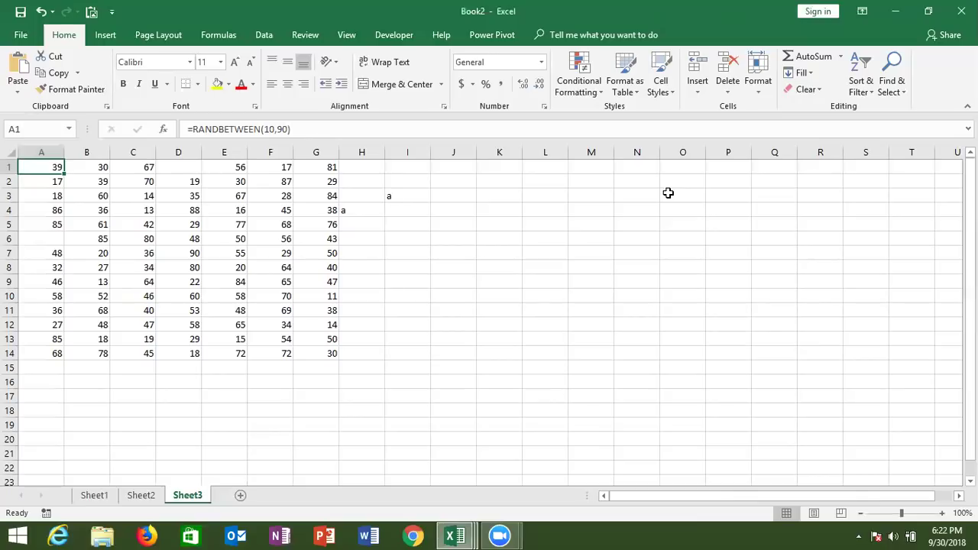
pyautogui.hotkey('alt', 'F11')
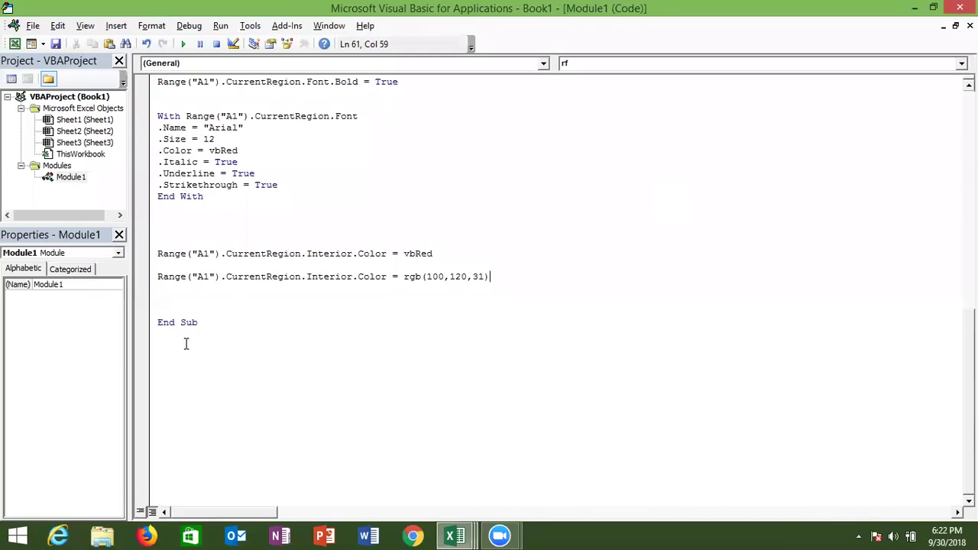
# Add Range("A1").CurrentRegion.Interior.ColorIndex = 1 after the RGB fill line
pyautogui.click(196, 309)
pyautogui.click(193, 280)
pyautogui.click(181, 294)
pyautogui.write('Range("A1").CurrentRegion.Interior.Color = vbRed')
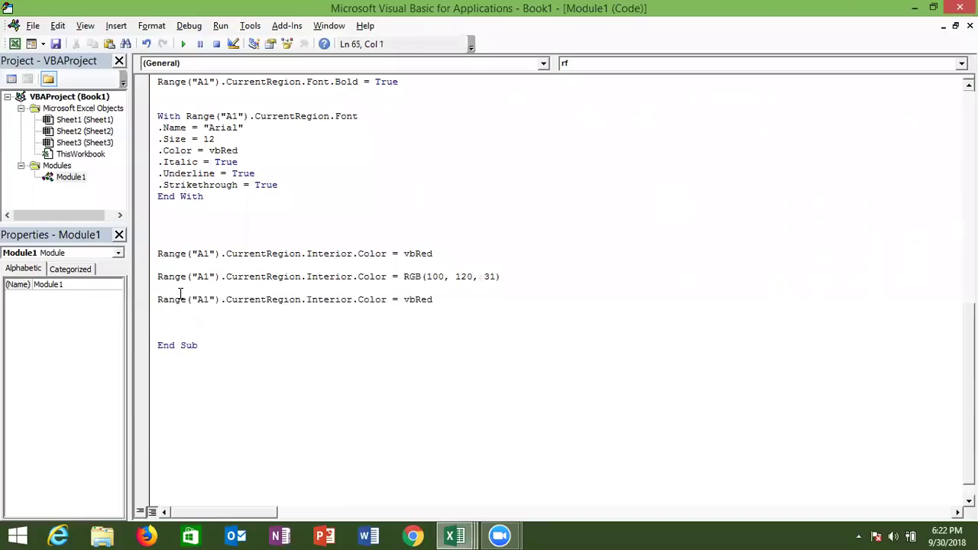
pyautogui.press('BackSpace')
pyautogui.press('BackSpace')
pyautogui.press('BackSpace')
pyautogui.press('BackSpace')
pyautogui.press('BackSpace')
pyautogui.press('BackSpace')
pyautogui.press('BackSpace')
pyautogui.press('BackSpace')
pyautogui.write('.')
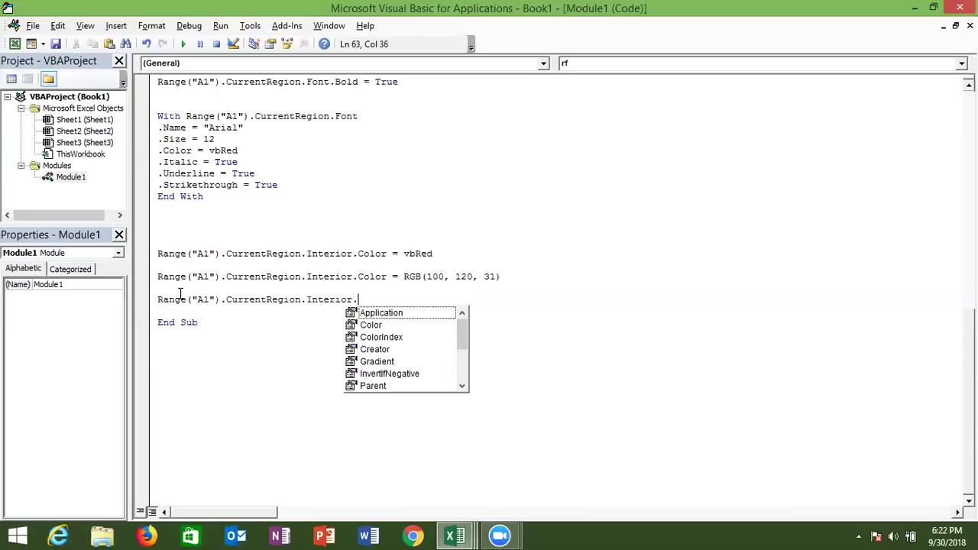
pyautogui.write('co')
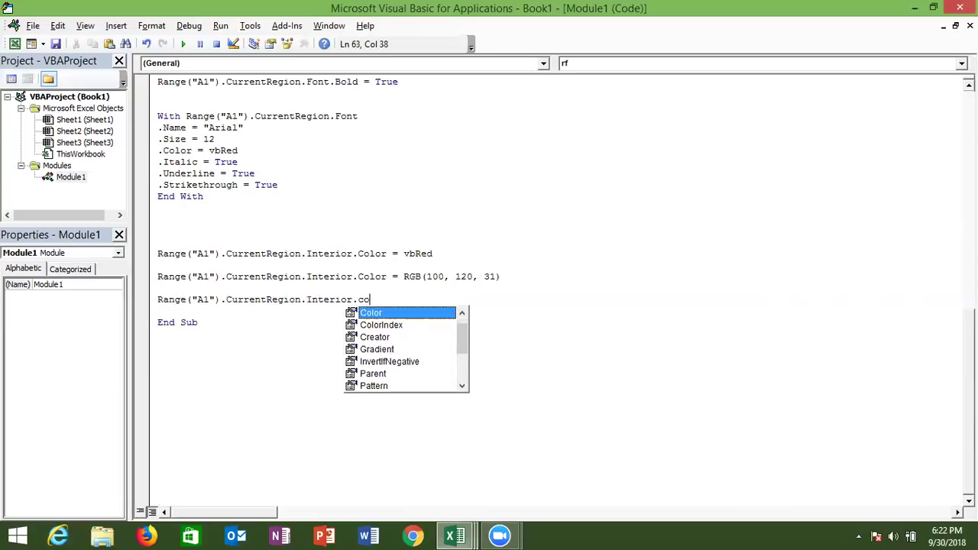
pyautogui.press('Down')
pyautogui.press('Tab')
pyautogui.write('=')
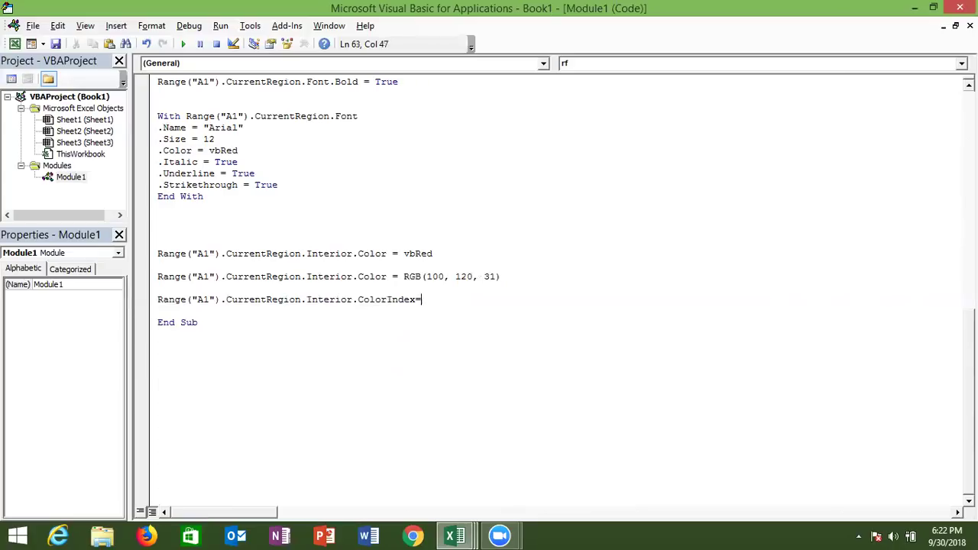
pyautogui.write('1')
pyautogui.press('Return')
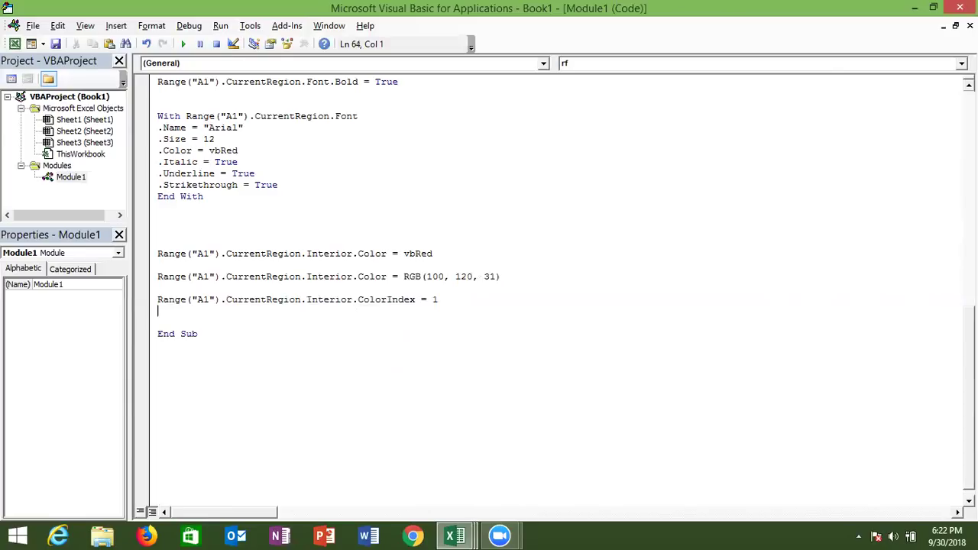
# Place the insertion point in the empty area below rf's End Sub
pyautogui.click(208, 293)
pyautogui.click(166, 435)
pyautogui.moveTo(173, 385); pyautogui.dragTo(453, 506)
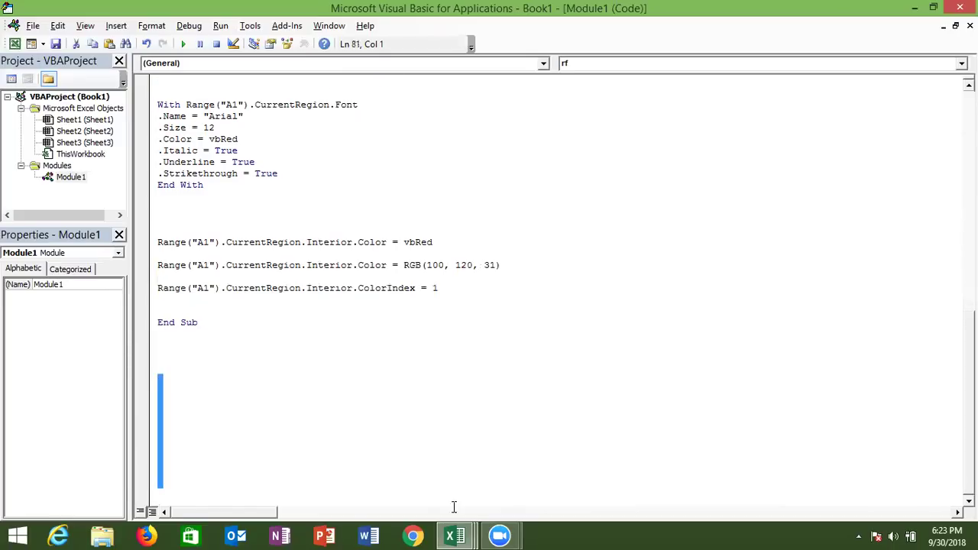
pyautogui.click(289, 410)
# In Book1, select the whole sheet and narrow every column to width 5, then head back toward VBA
pyautogui.moveTo(455, 536)
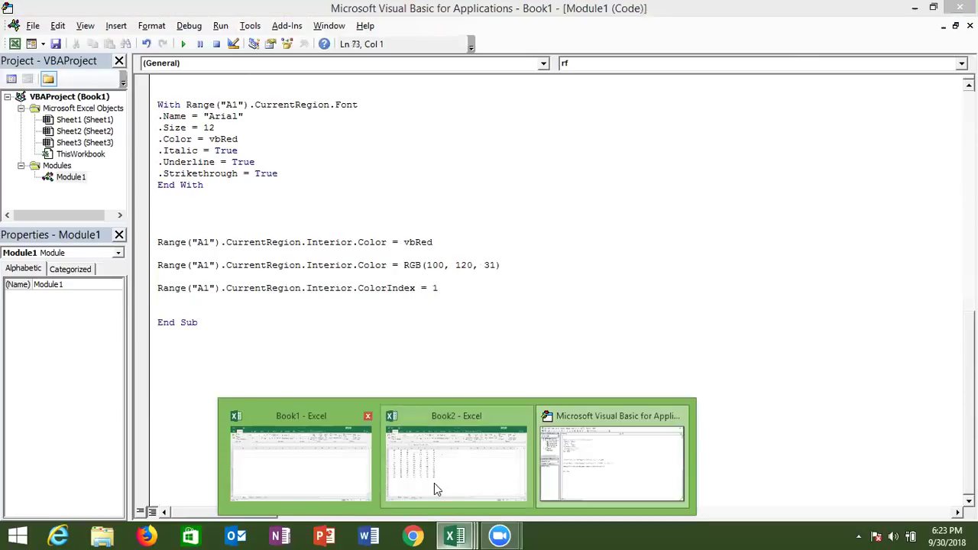
pyautogui.click(359, 473)
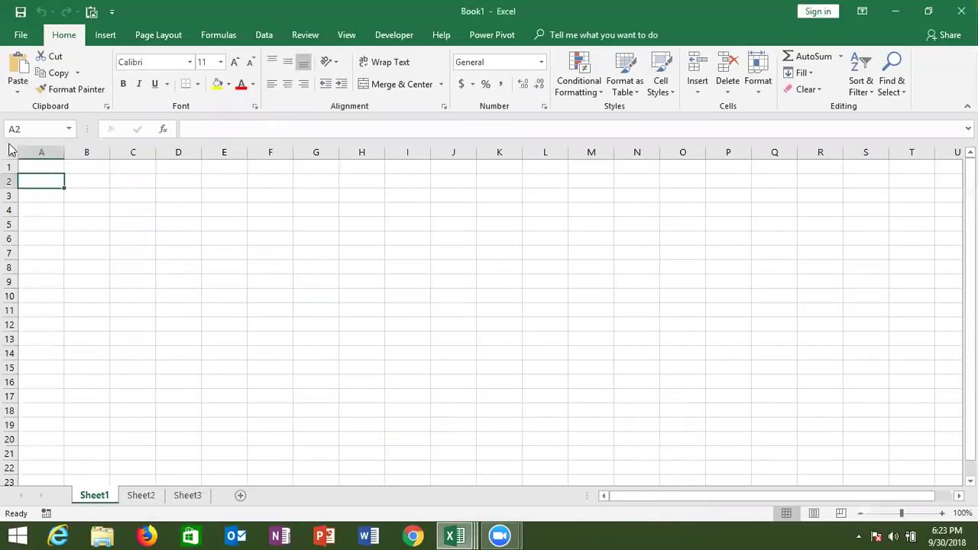
pyautogui.click(14, 149)
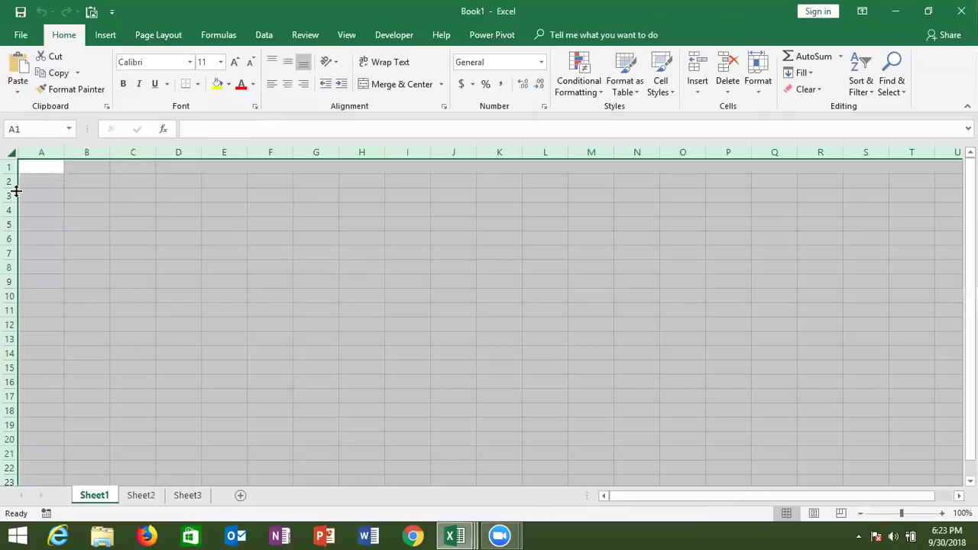
pyautogui.moveTo(64, 153); pyautogui.dragTo(39, 158)
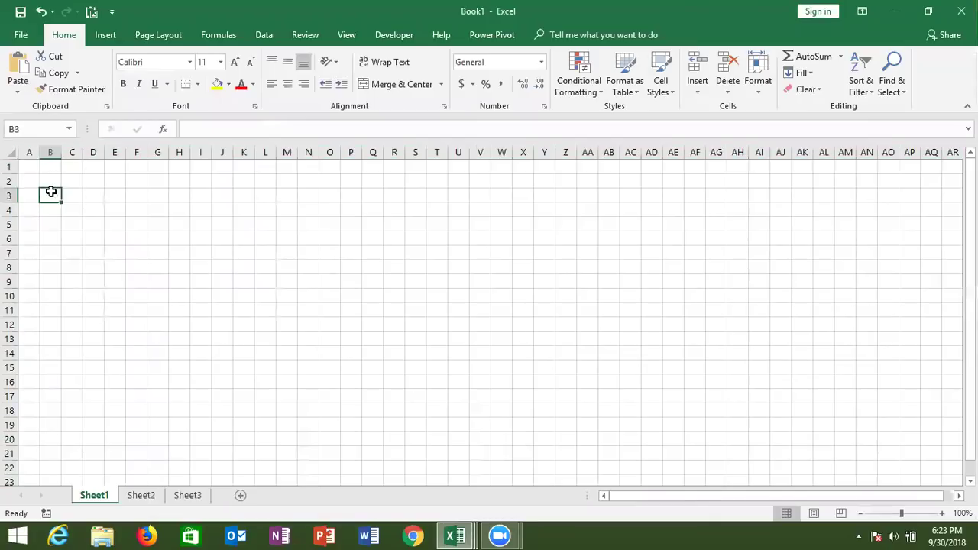
pyautogui.click(50, 192)
pyautogui.click(34, 179)
pyautogui.click(59, 179)
pyautogui.click(66, 181)
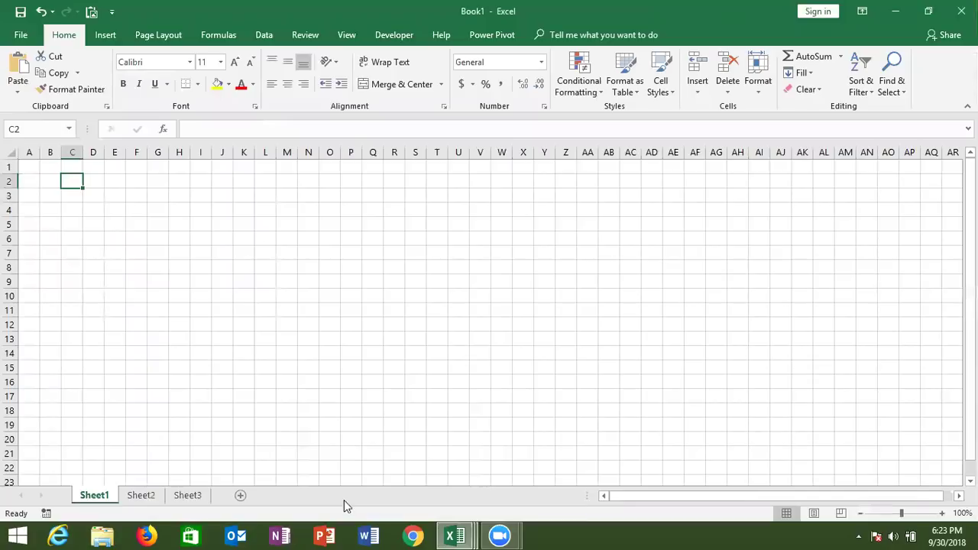
pyautogui.click(462, 537)
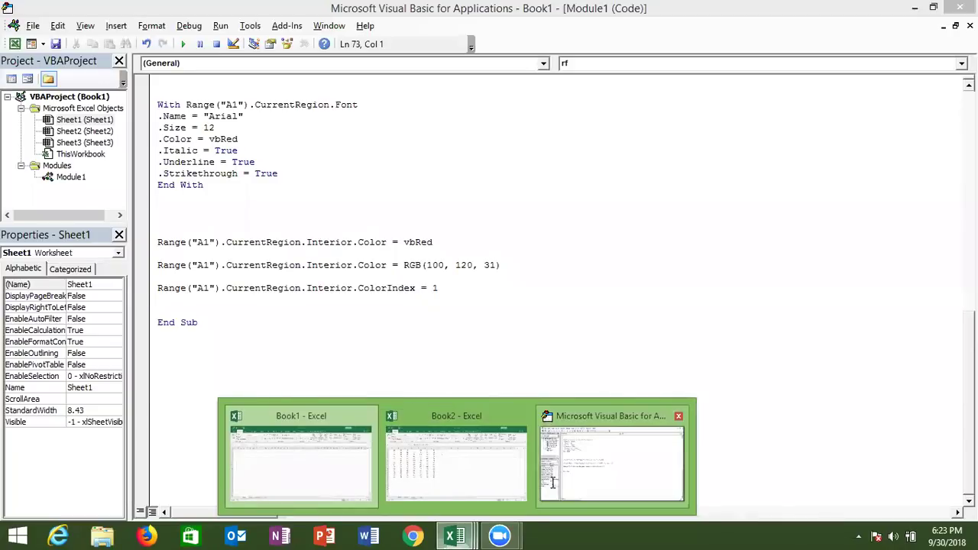
# Start a new procedure Sub rr_1() on the empty line below End Sub
pyautogui.click(552, 482)
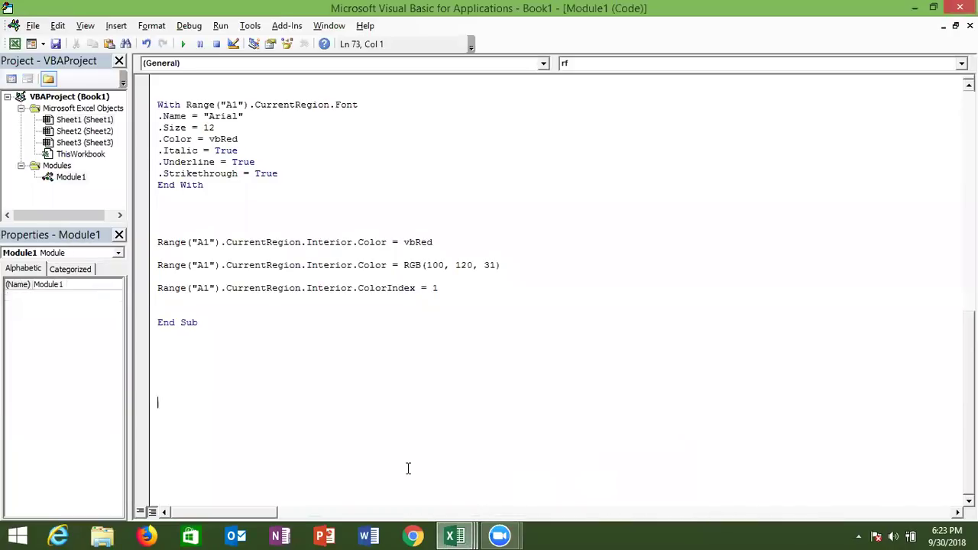
pyautogui.press('Up')
pyautogui.press('Up')
pyautogui.press('Up')
pyautogui.write('Su')
pyautogui.press('BackSpace')
pyautogui.press('BackSpace')
pyautogui.write('sub rr')
pyautogui.write('_1')
pyautogui.write('()')
pyautogui.press('Return')
pyautogui.press('Return')
pyautogui.press('Return')
pyautogui.press('Return')
# Add the loop headers For i = 1 To 11 and an indented For j = 1 To 5
pyautogui.click(158, 402)
pyautogui.write('for i =')
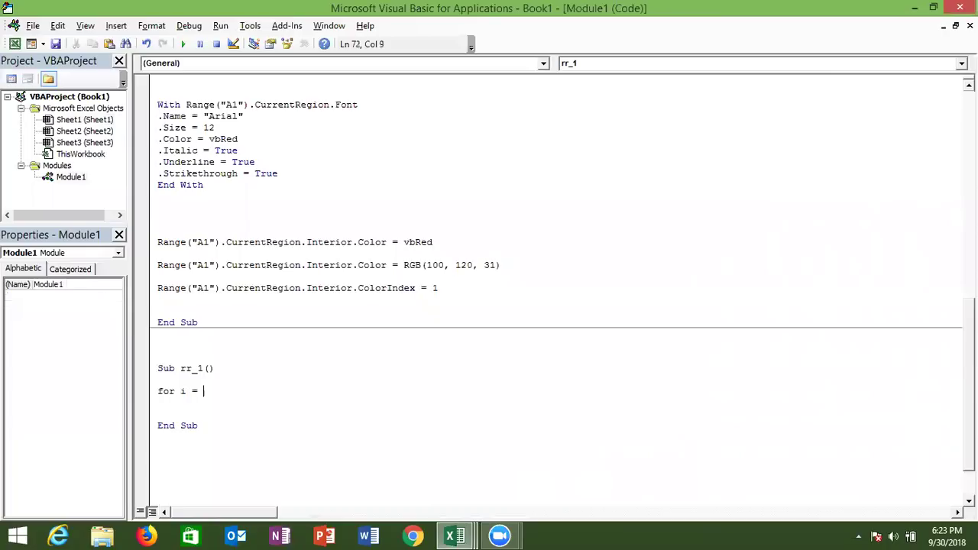
pyautogui.write('1 to 55')
pyautogui.press('Return')
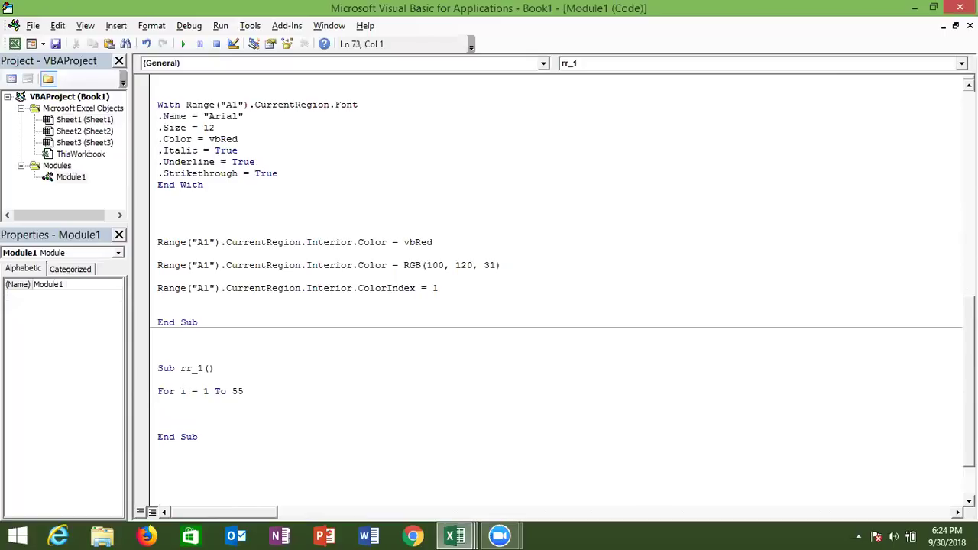
pyautogui.click(267, 392)
pyautogui.press('BackSpace')
pyautogui.press('Return')
pyautogui.press('Return')
pyautogui.press('Tab')
pyautogui.write('for ')
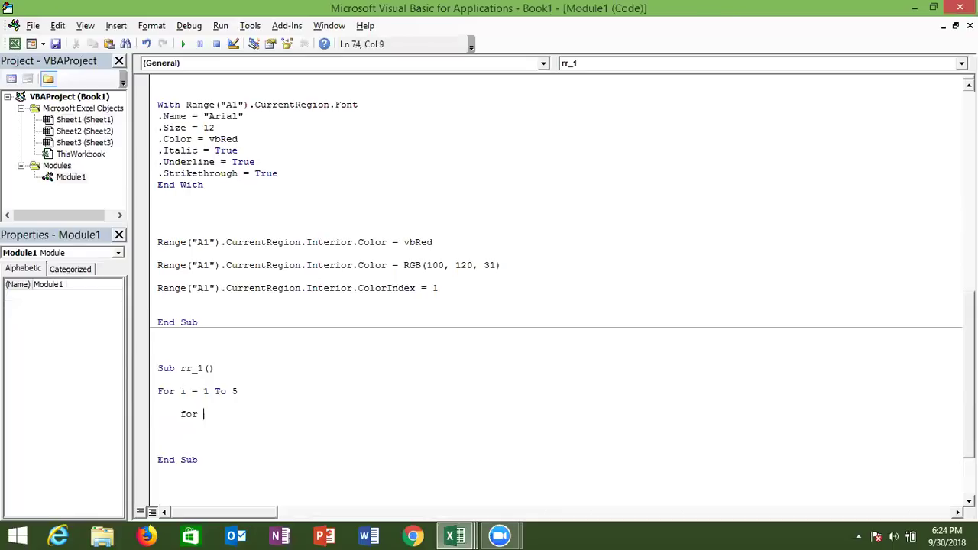
pyautogui.write('j= ')
pyautogui.write('1 to ')
pyautogui.write('5')
pyautogui.doubleClick(250, 392)
pyautogui.write('11')
pyautogui.click(275, 414)
pyautogui.press('Return')
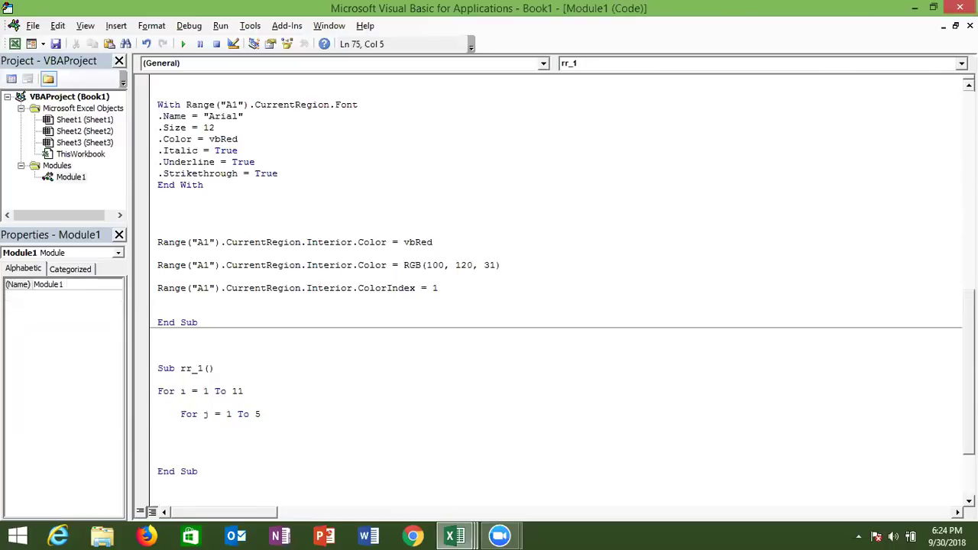
# Write Cells(i, j).Value = i and a Range("a1").Interior.ColorIndex = i line
pyautogui.write('cells')
pyautogui.write('(i,j')
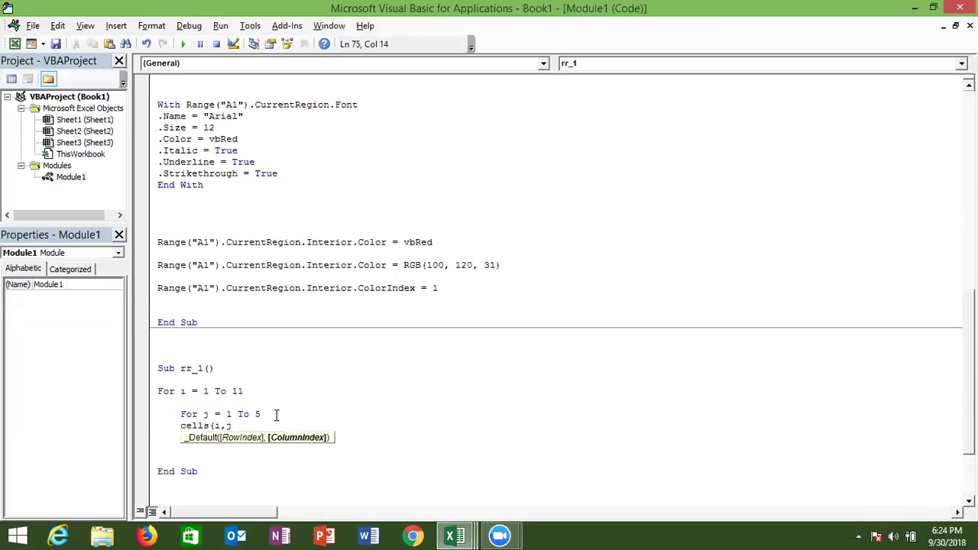
pyautogui.write(').value =i')
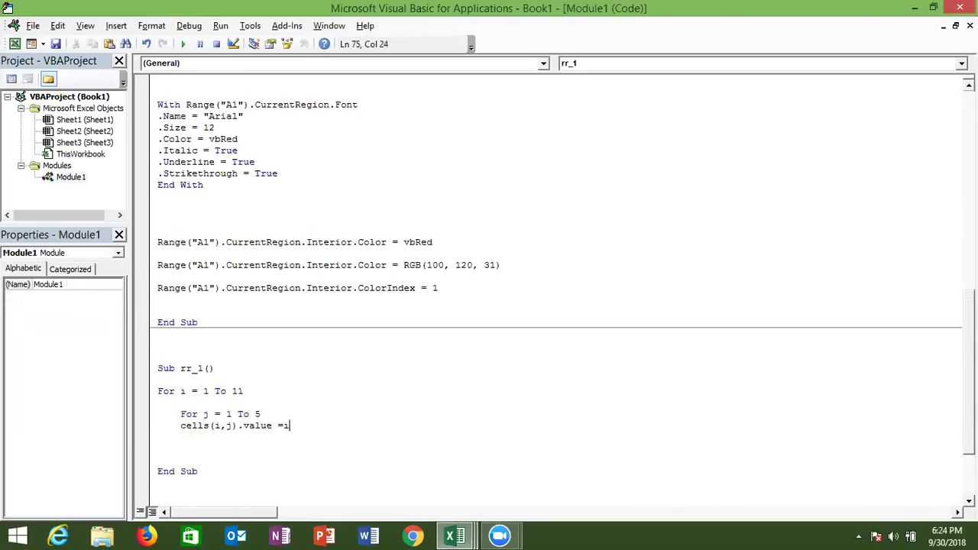
pyautogui.press('Return')
pyautogui.write('r')
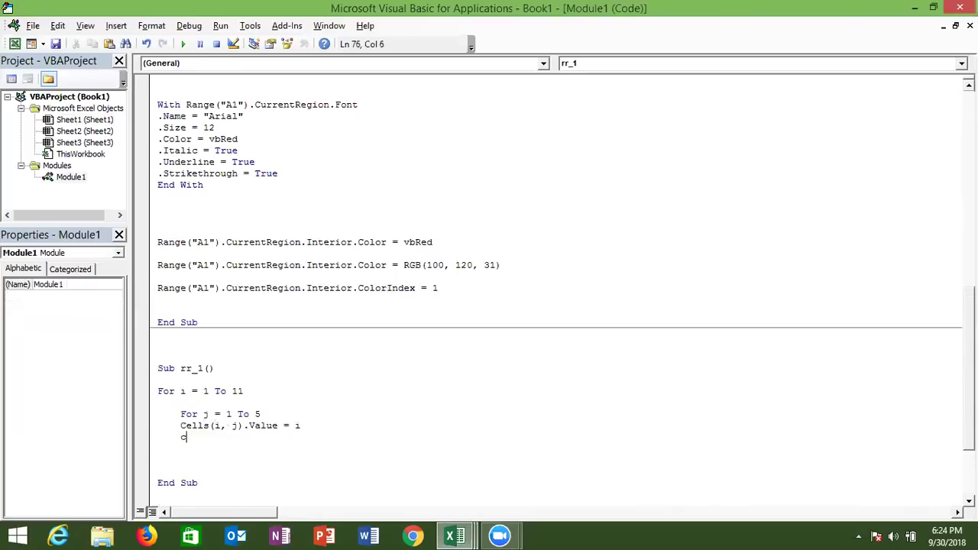
pyautogui.write('ange("a1"')
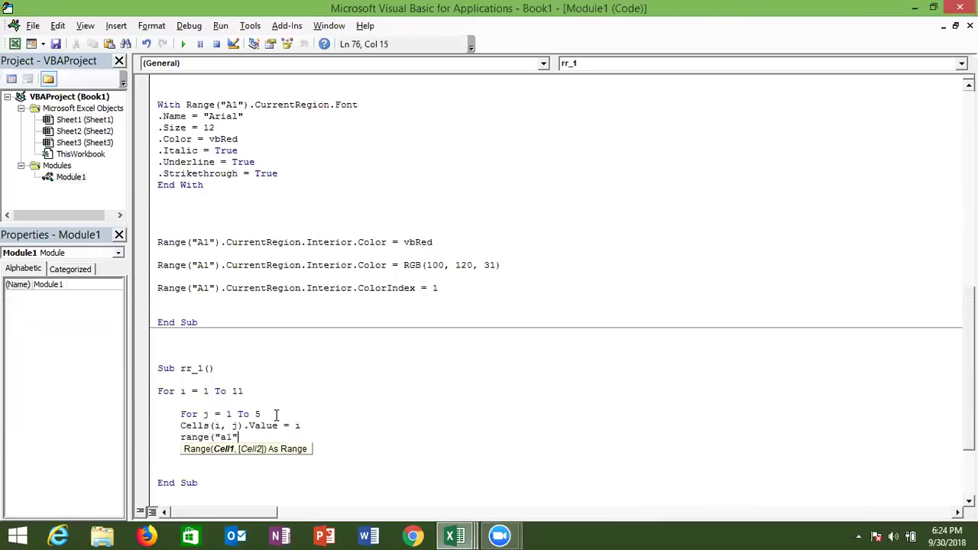
pyautogui.write(').')
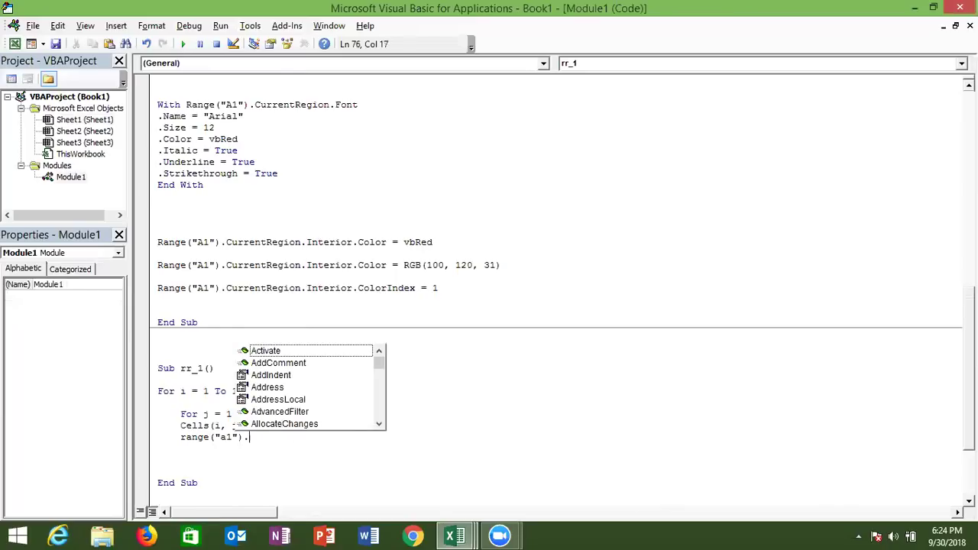
pyautogui.write('in')
pyautogui.press('Down')
pyautogui.press('Down')
pyautogui.press('Down')
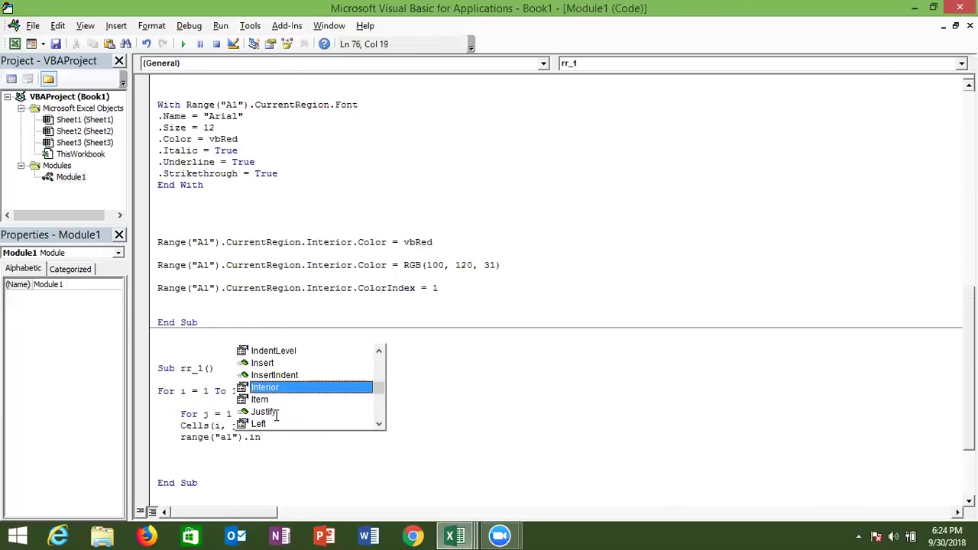
pyautogui.press('Tab')
pyautogui.write('.co')
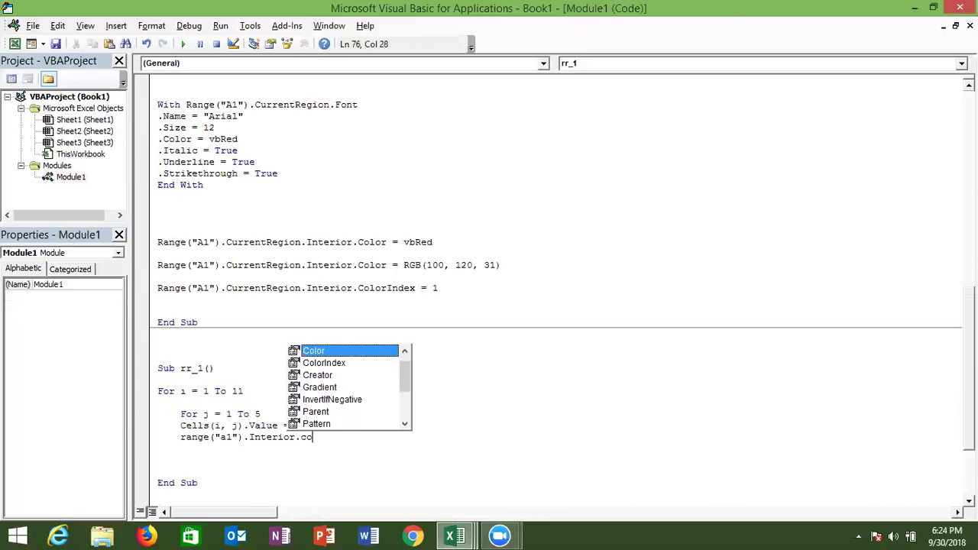
pyautogui.press('Down')
pyautogui.press('Tab')
pyautogui.write('=i')
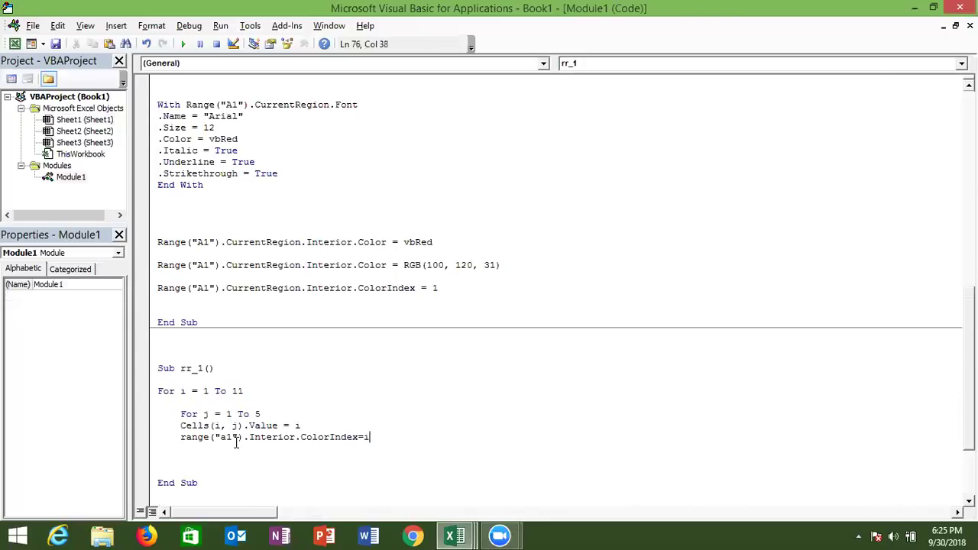
# Change the colour line to Cells(i, j).Interior.ColorIndex = i and close the inner loop with Next j
pyautogui.moveTo(243, 442); pyautogui.dragTo(180, 441)
pyautogui.write('cells')
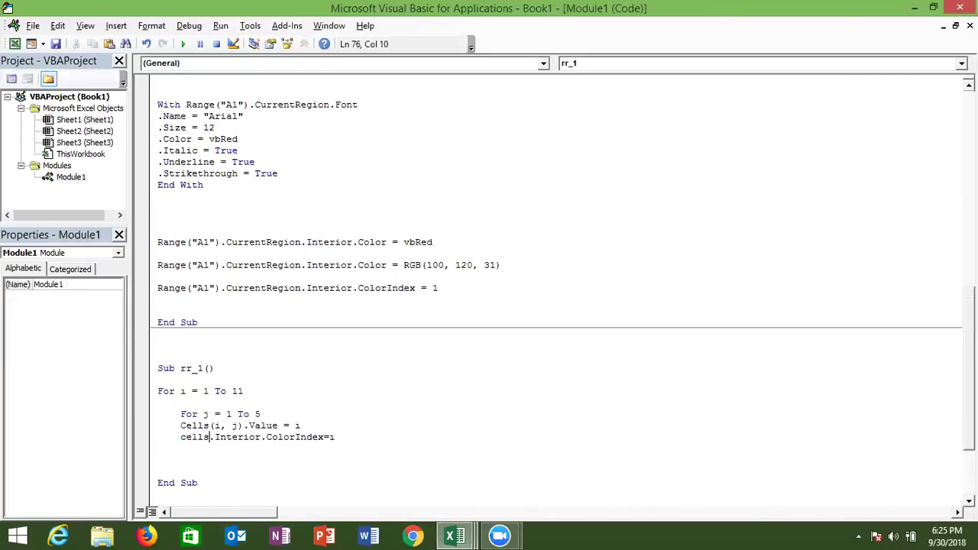
pyautogui.write('(')
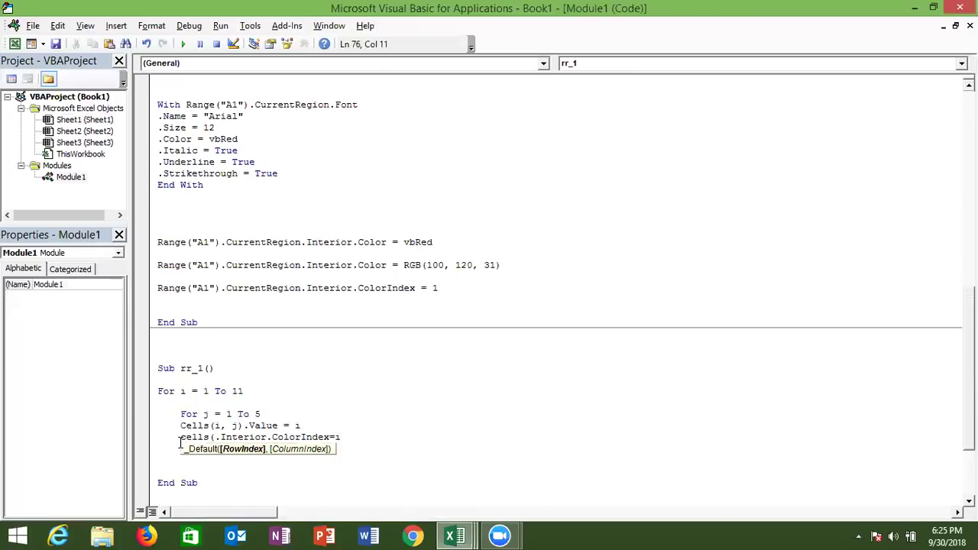
pyautogui.write('i,j)')
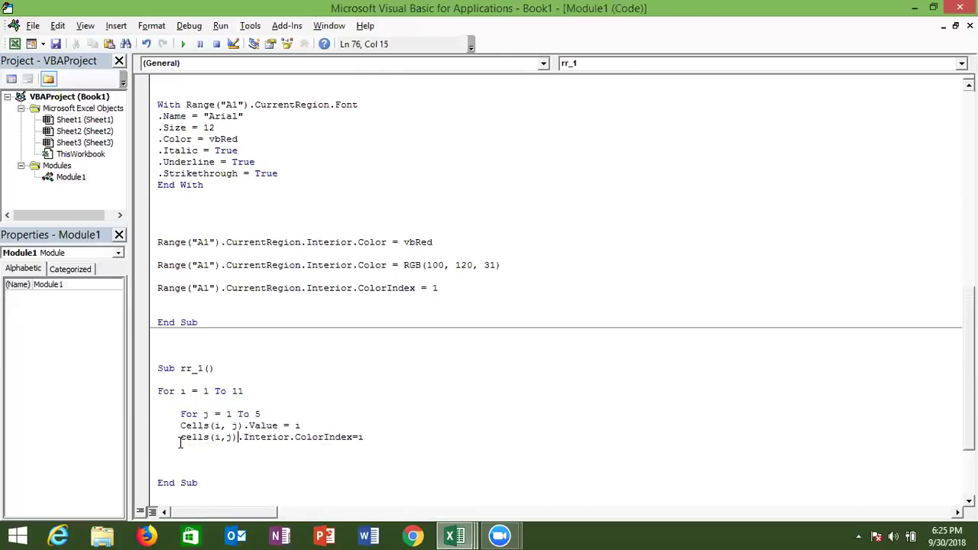
pyautogui.click(184, 451)
pyautogui.write('next i')
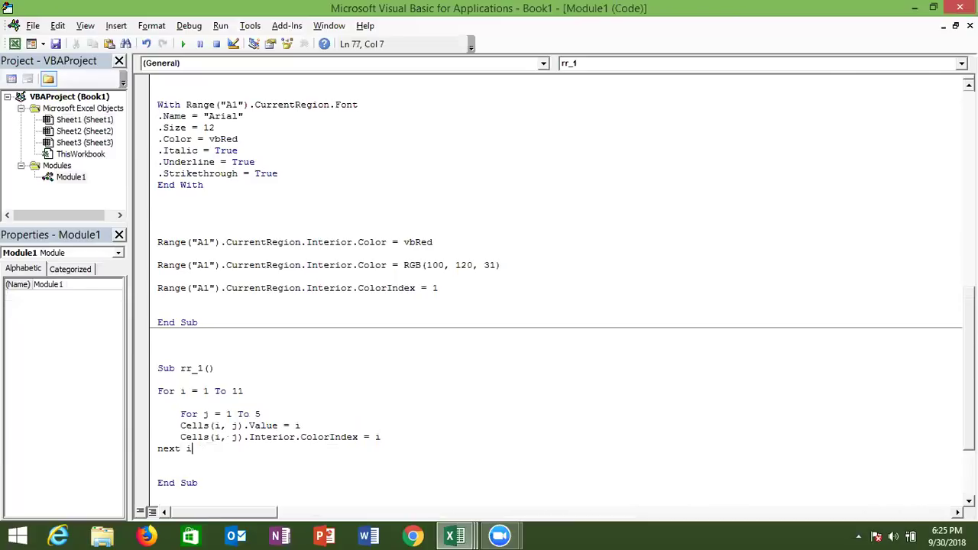
pyautogui.press('BackSpace')
pyautogui.write('j')
pyautogui.press('Return')
pyautogui.press('Return')
# Close the outer loop with Next i, then run rr_1 and view the coloured grid in Excel
pyautogui.write('next')
pyautogui.press('BackSpace')
pyautogui.write('t i')
pyautogui.press('Return')
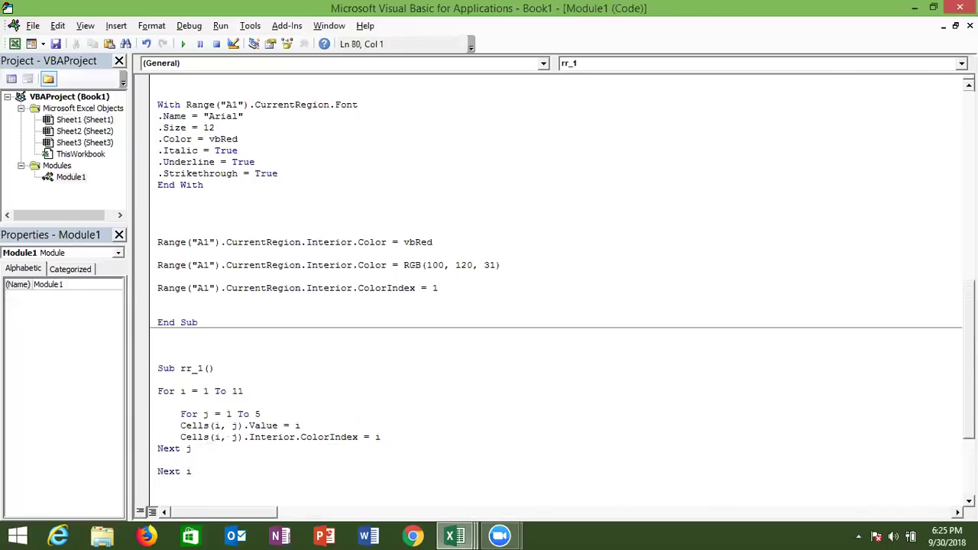
pyautogui.click(215, 426)
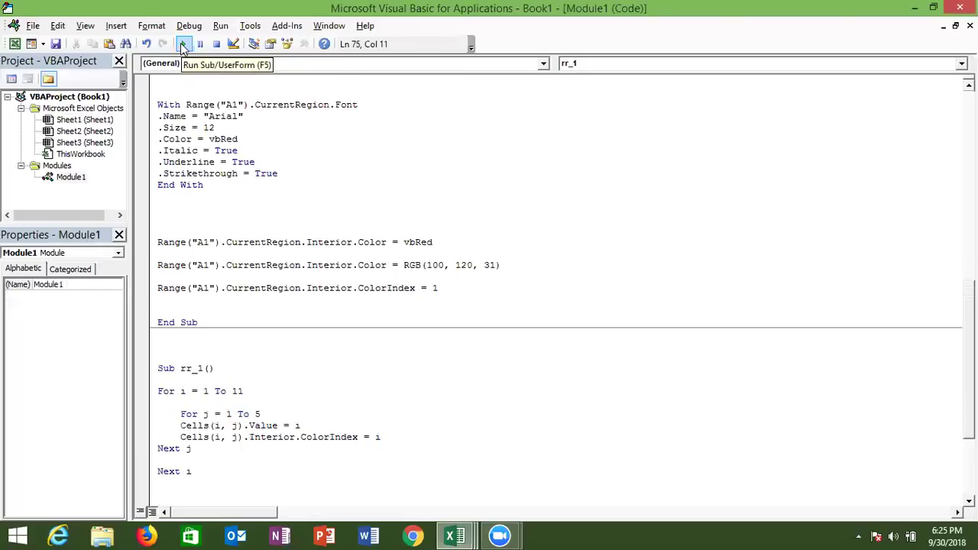
pyautogui.click(184, 45)
pyautogui.hotkey('alt', 'F11')
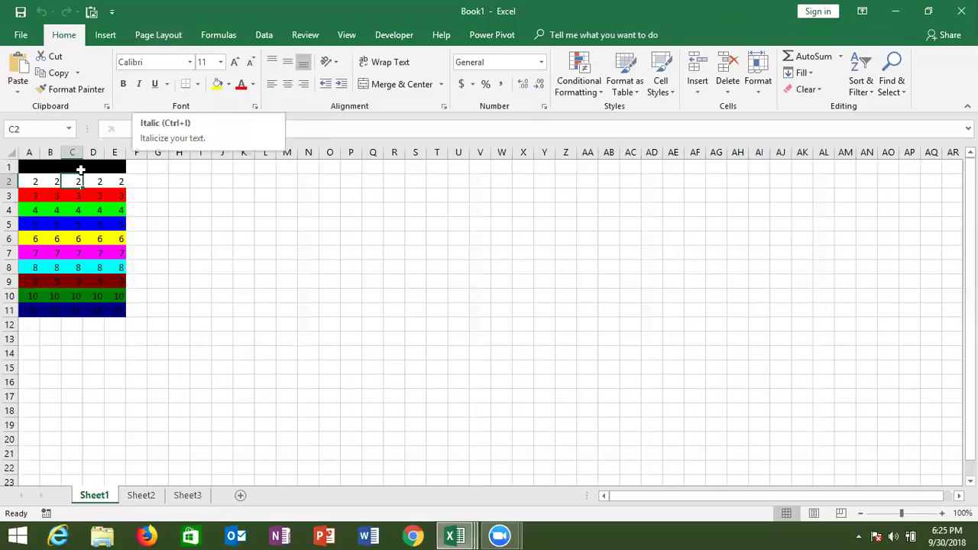
pyautogui.hotkey('alt', 'F11')
pyautogui.click(379, 437)
# Clear rows 1–11 on Sheet1, then remove the i ending the ColorIndex line
pyautogui.hotkey('alt', 'F11')
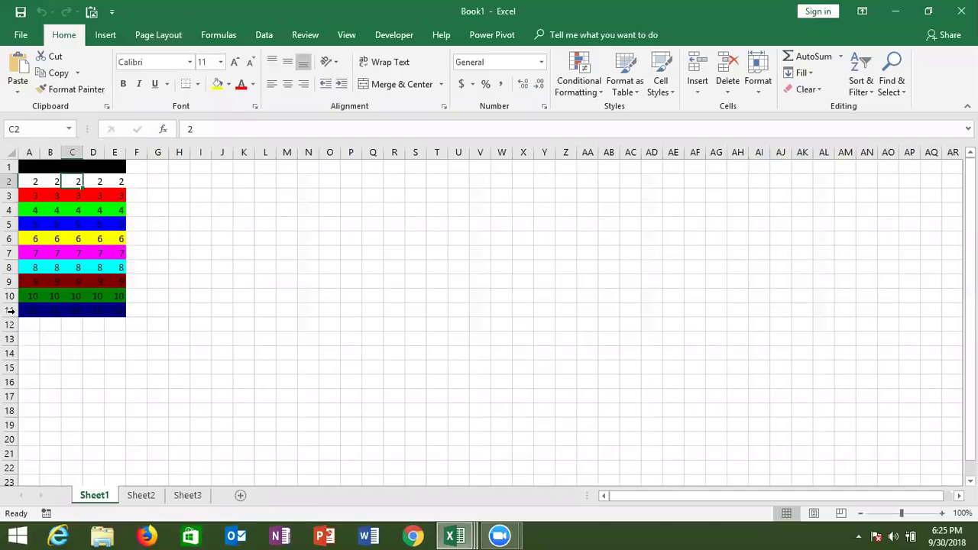
pyautogui.moveTo(6, 310); pyautogui.dragTo(11, 166)
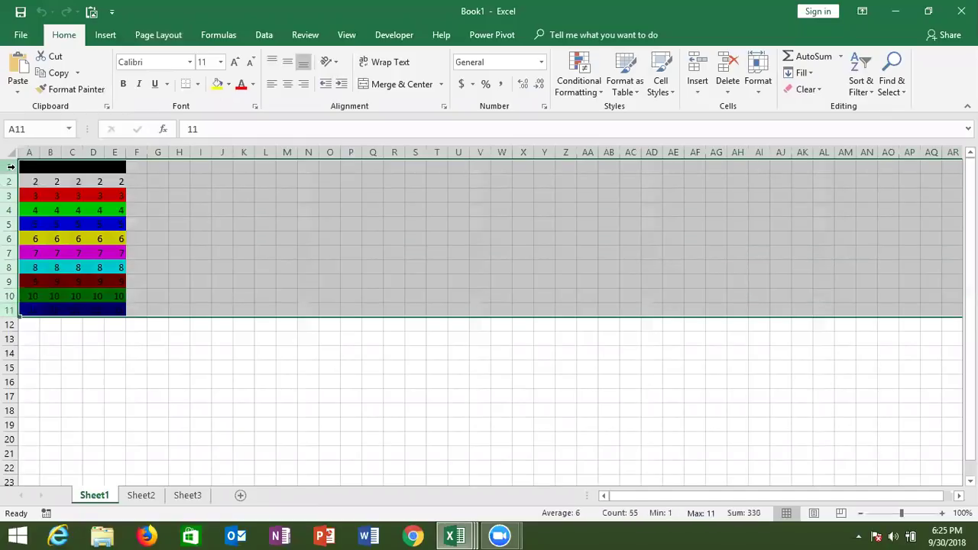
pyautogui.press('Delete')
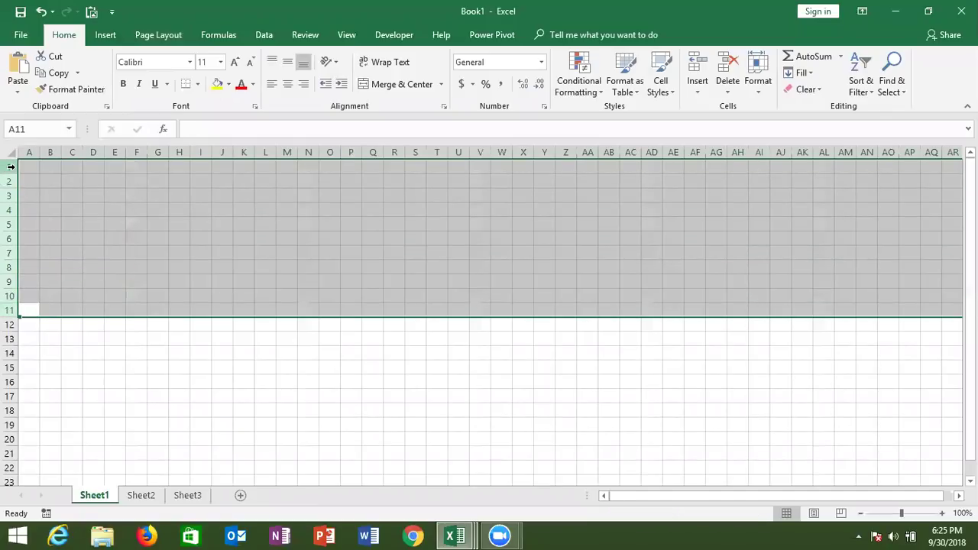
pyautogui.click(29, 310)
pyautogui.click(29, 167)
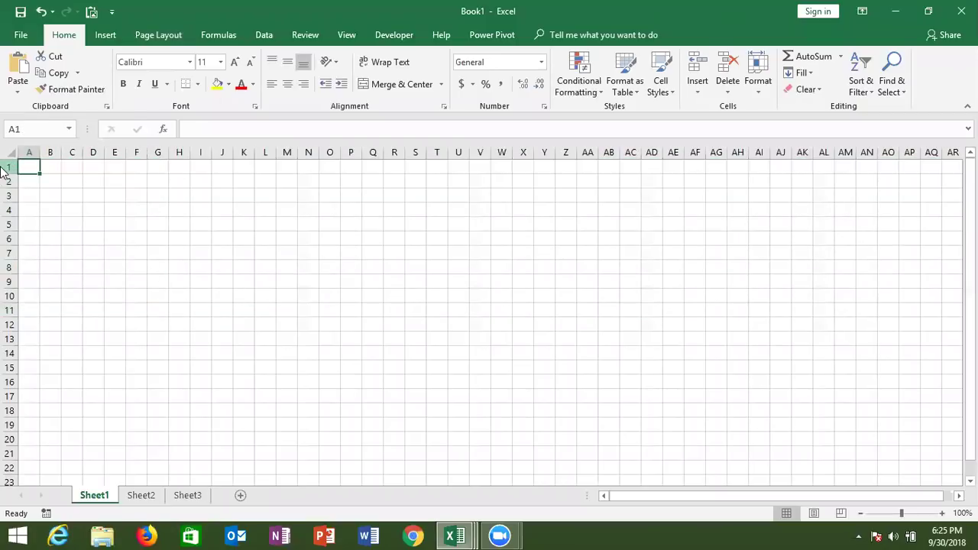
pyautogui.hotkey('alt', 'F11')
pyautogui.press('BackSpace')
# Set ColorIndex = r and add a counter line r = r + 1 under For j
pyautogui.write('rior.ColorIndex = r')
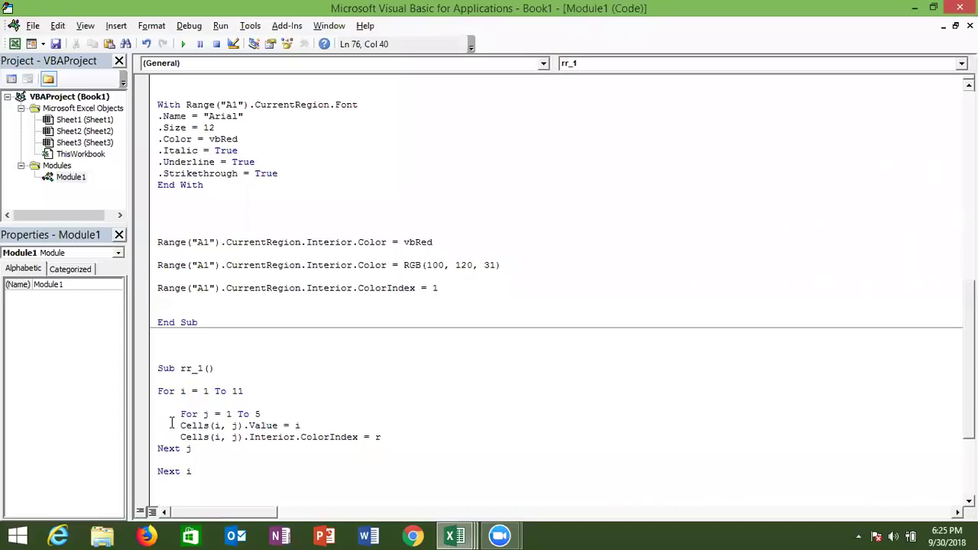
pyautogui.click(180, 416)
pyautogui.click(180, 421)
pyautogui.press('Return')
pyautogui.press('Up')
pyautogui.write('r = r + 1')
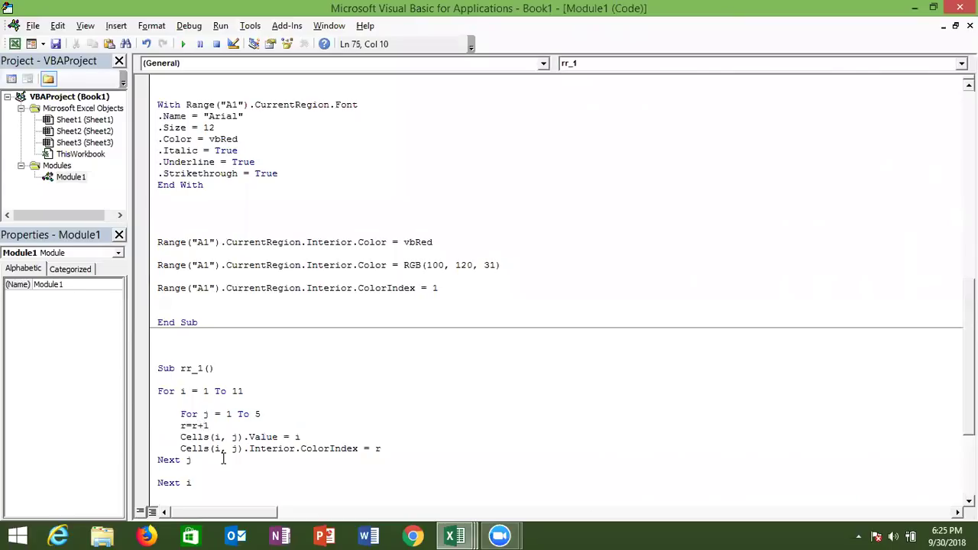
pyautogui.click(223, 458)
# Change the Value assignment to = r and run rr_1 to fill A1:E11 with 1–55
pyautogui.moveTo(311, 437); pyautogui.dragTo(294, 437)
pyautogui.write('r')
pyautogui.click(314, 460)
pyautogui.click(263, 468)
pyautogui.click(243, 426)
pyautogui.click(183, 46)
pyautogui.hotkey('alt', 'F11')
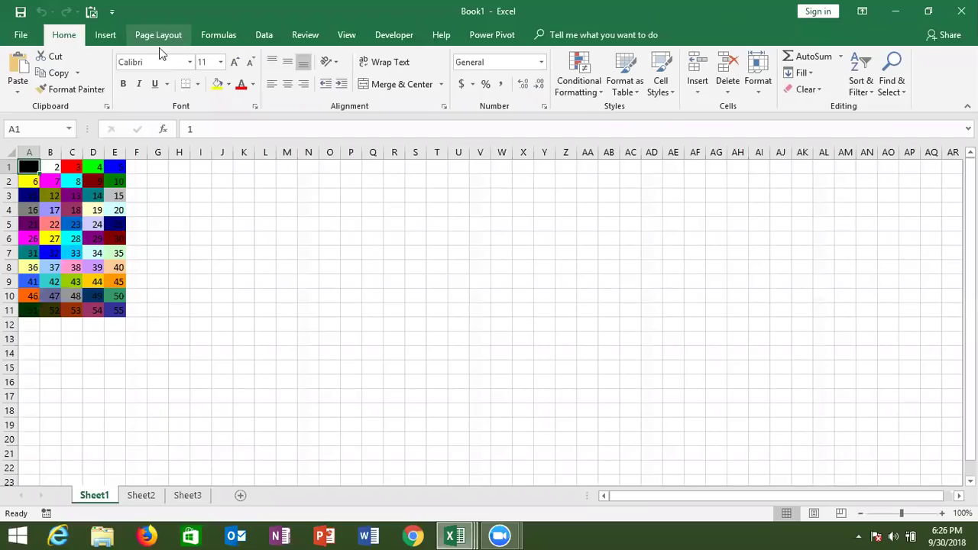
# Give the numbers in the dark cells A1, A11 and B11 a white font colour
pyautogui.click(252, 86)
pyautogui.click(240, 135)
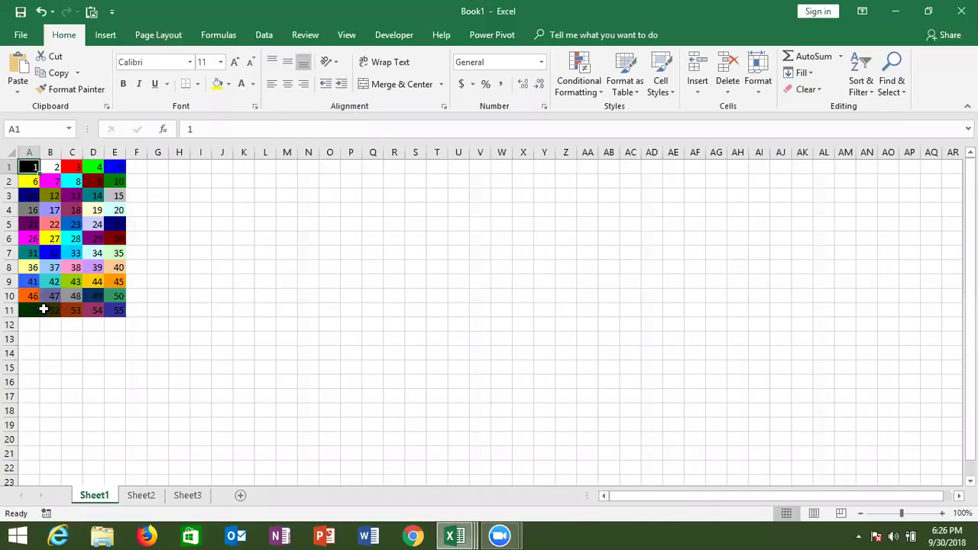
pyautogui.moveTo(38, 309); pyautogui.dragTo(51, 309)
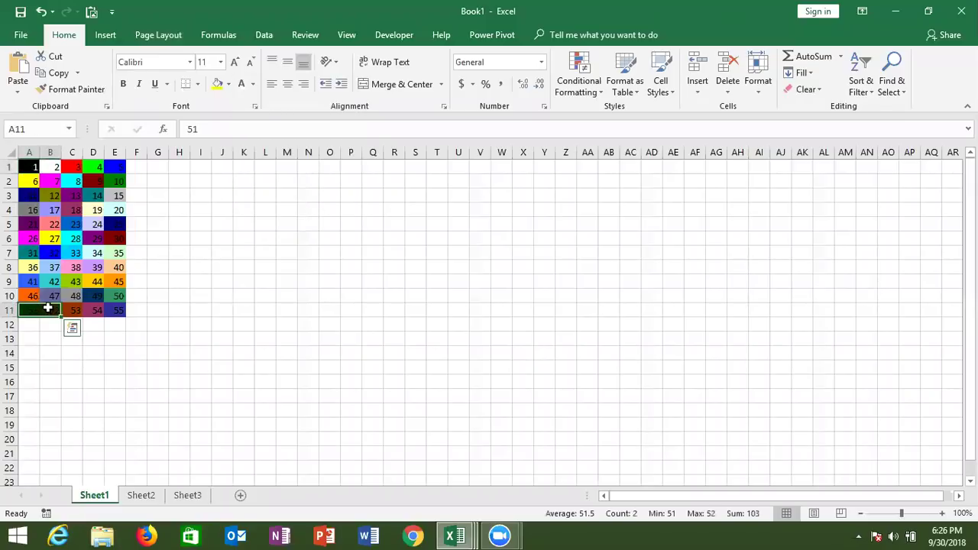
pyautogui.click(223, 67)
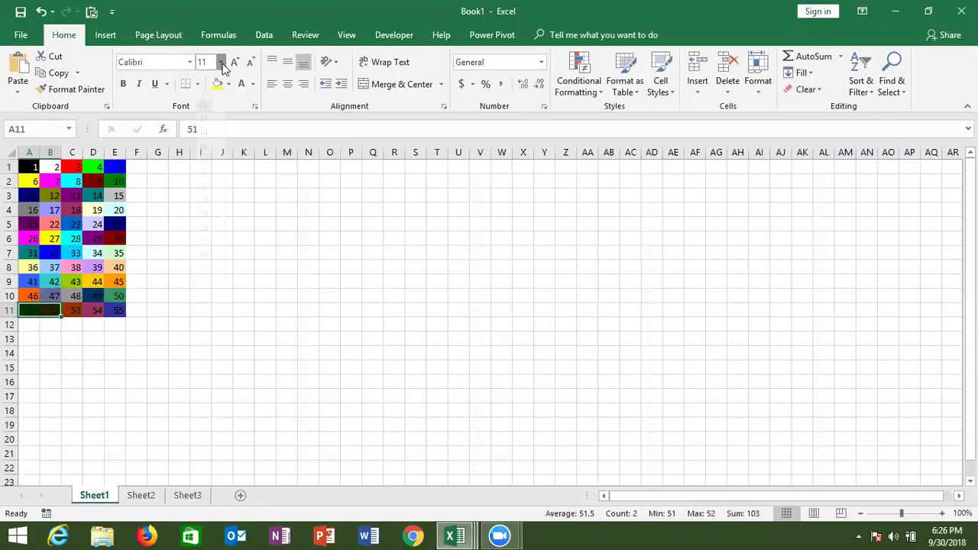
pyautogui.click(241, 86)
pyautogui.click(184, 254)
# Check the grid's values across row 1, row 3, D7 and E8 (40)
pyautogui.click(34, 165)
pyautogui.click(50, 167)
pyautogui.click(70, 167)
pyautogui.click(90, 166)
pyautogui.click(113, 166)
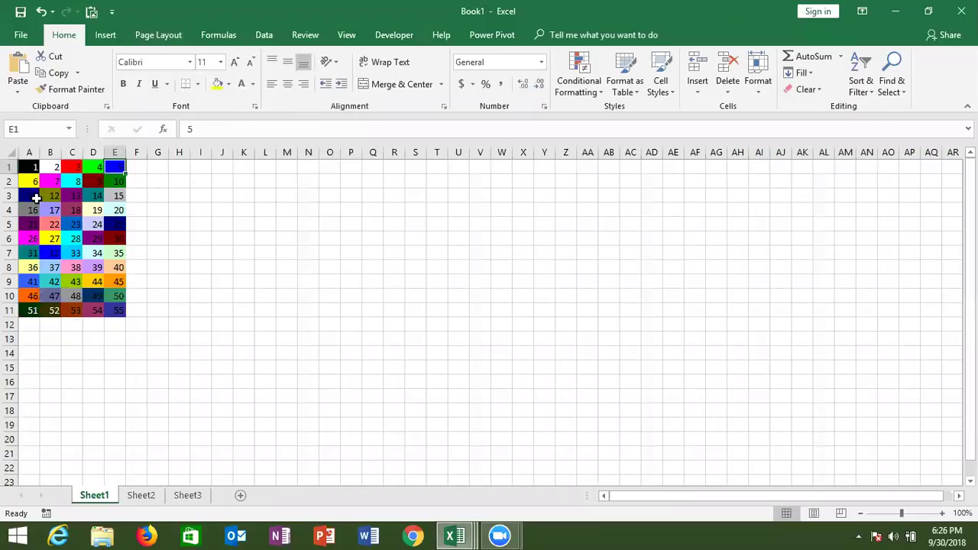
pyautogui.click(36, 198)
pyautogui.click(50, 195)
pyautogui.click(89, 251)
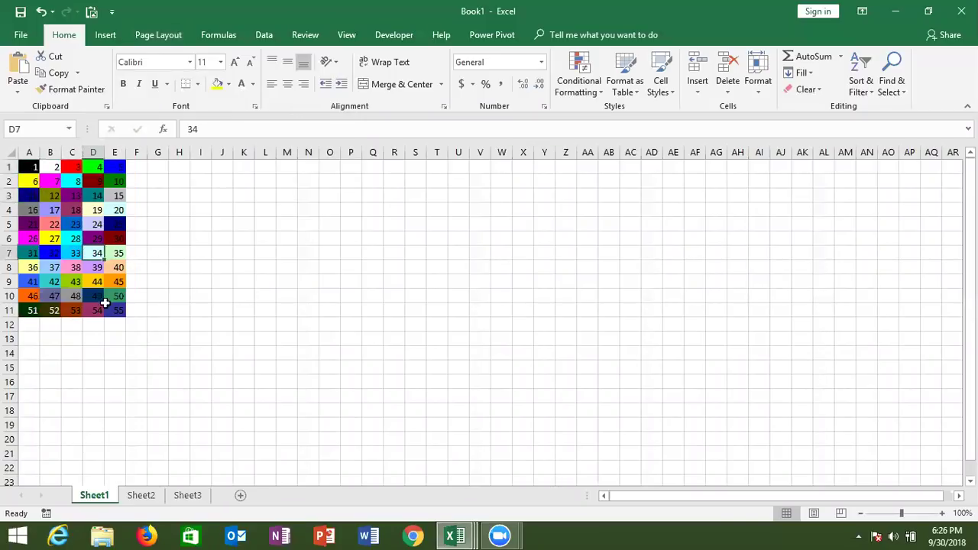
pyautogui.moveTo(119, 309); pyautogui.dragTo(26, 166)
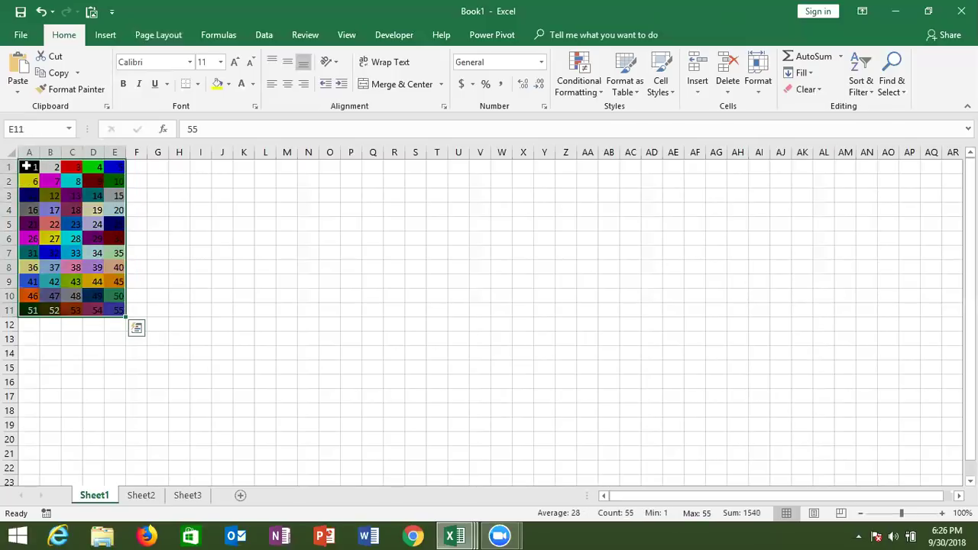
pyautogui.click(107, 305)
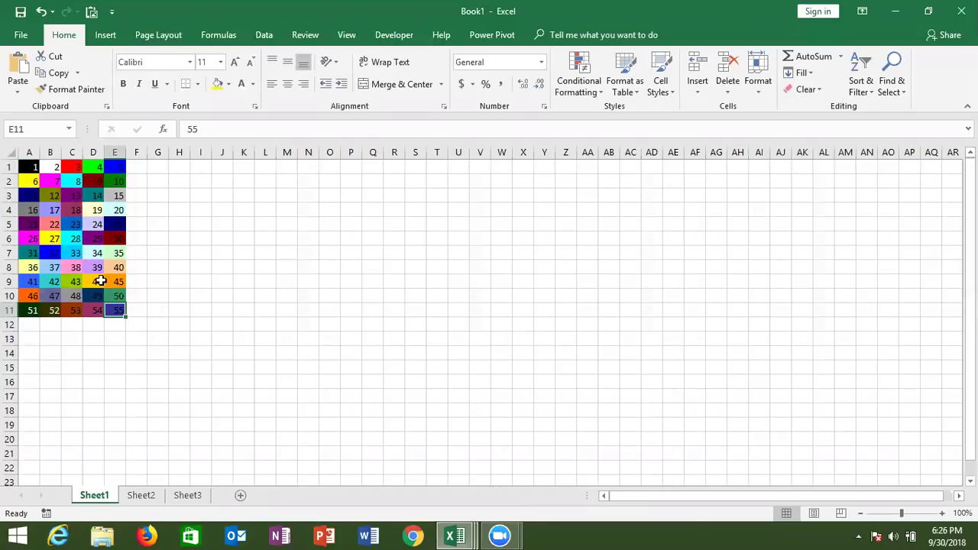
pyautogui.click(113, 269)
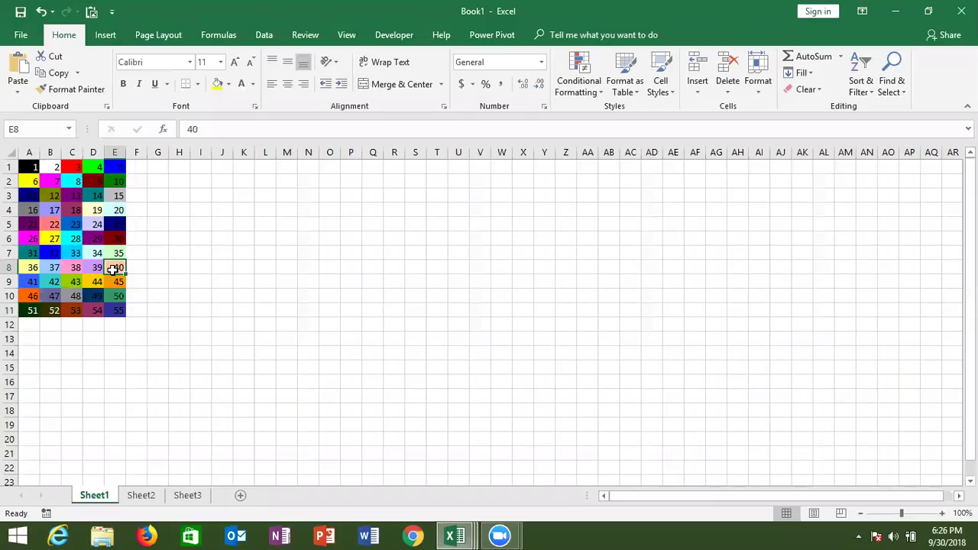
# Change the inner loop to For j = 1 To 10 and run rr_1, hitting run-time error 9
pyautogui.hotkey('alt', 'Tab')
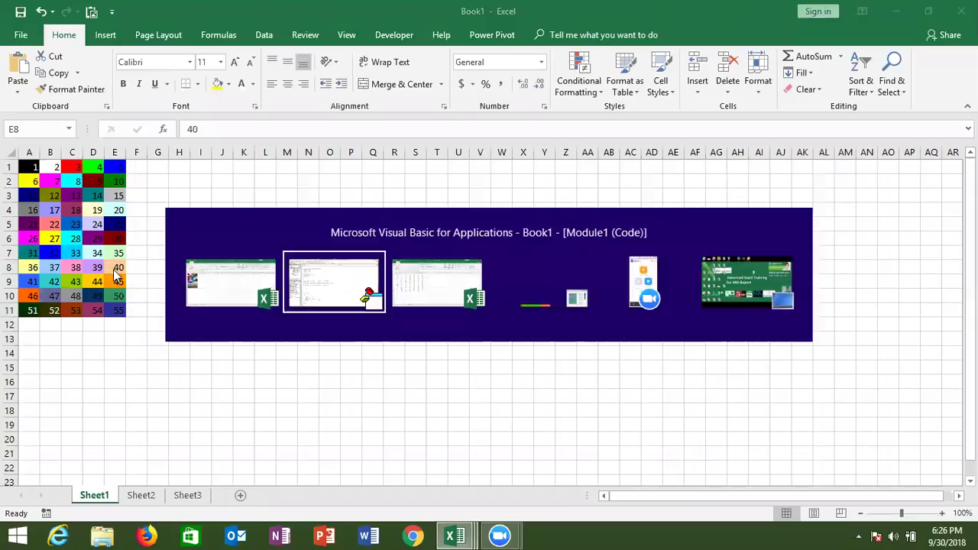
pyautogui.press('Down')
pyautogui.press('Down')
pyautogui.press('Down')
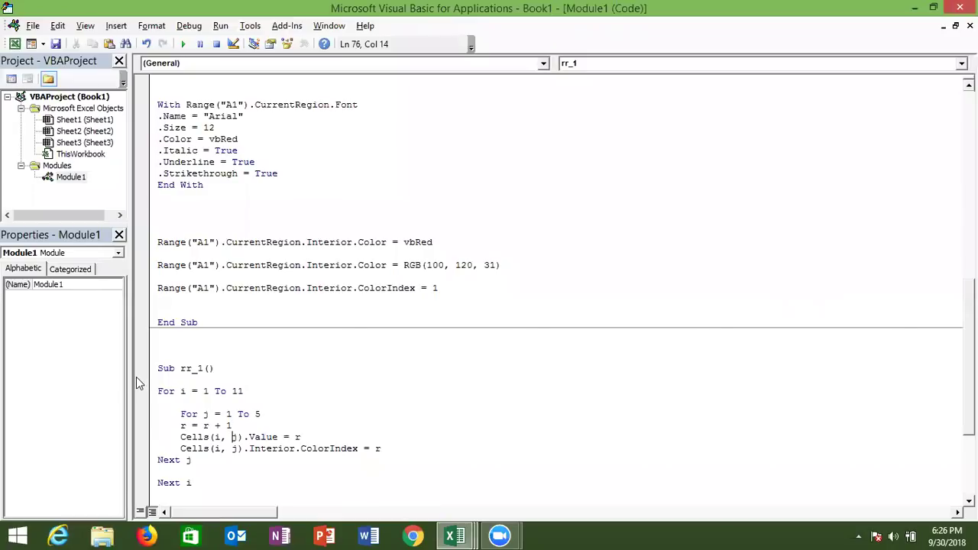
pyautogui.press('Down')
pyautogui.press('Down')
pyautogui.press('Down')
pyautogui.press('Down')
pyautogui.press('Down')
pyautogui.press('Down')
pyautogui.press('Down')
pyautogui.press('Down')
pyautogui.press('Down')
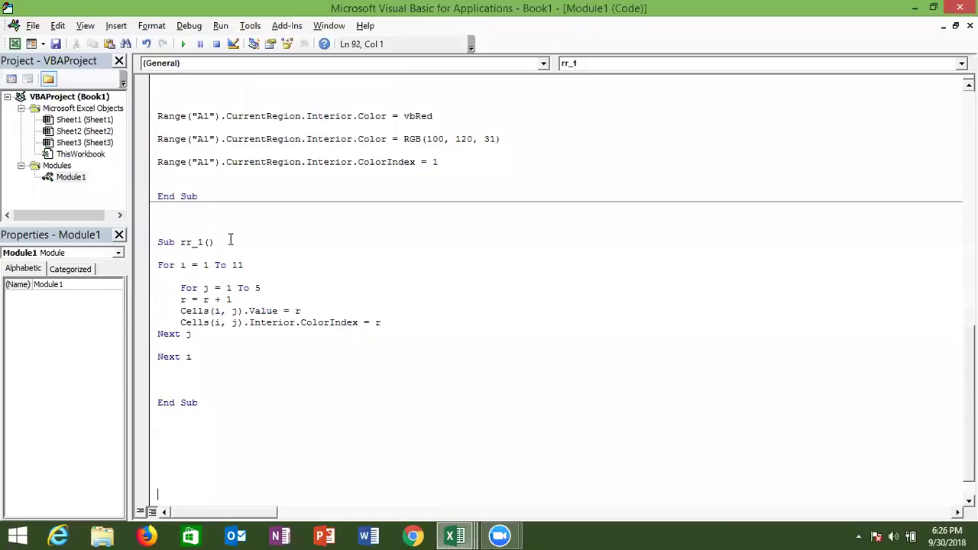
pyautogui.doubleClick(257, 288)
pyautogui.write('10')
pyautogui.press('Down')
pyautogui.hotkey('alt', 'Tab')
pyautogui.hotkey('alt', 'Tab')
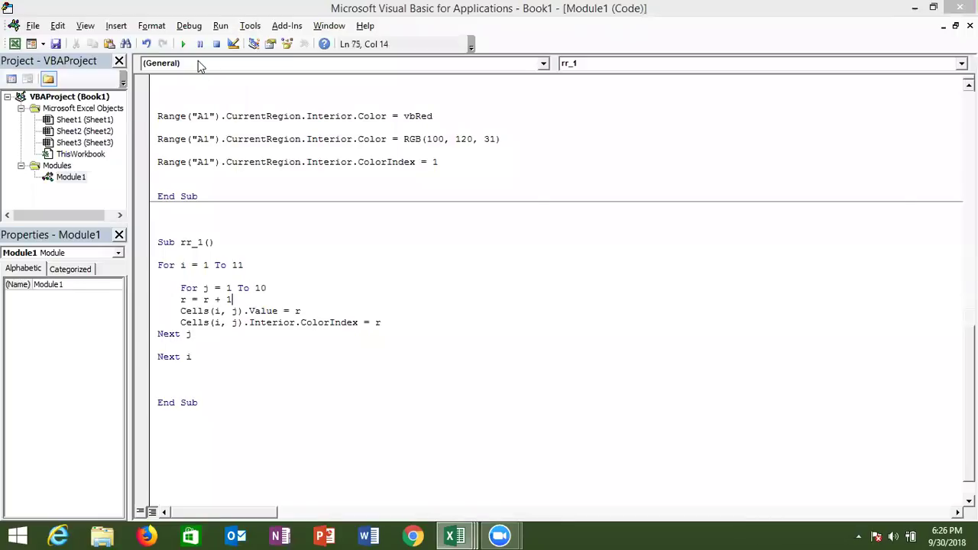
pyautogui.click(184, 44)
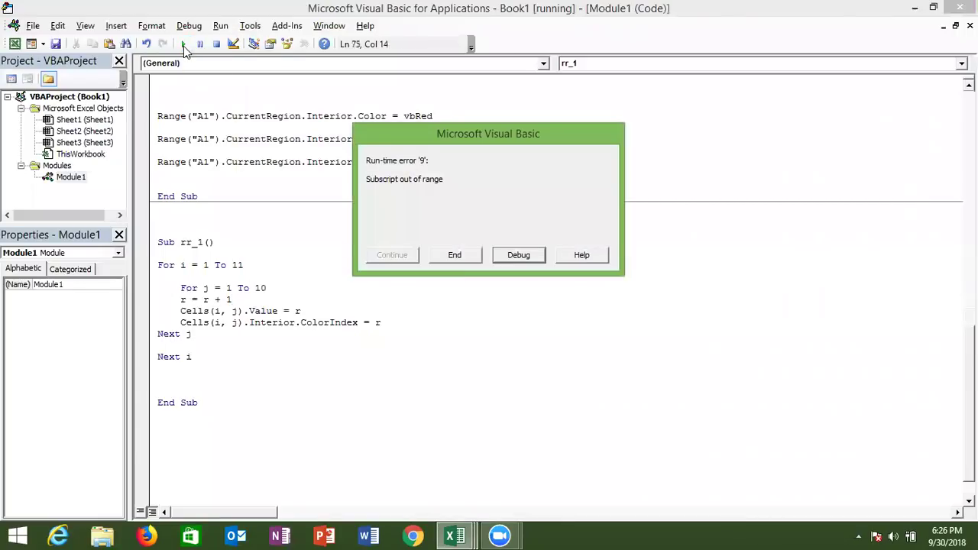
# Debug the error, see that r reached 57, and reset the paused macro
pyautogui.click(517, 256)
pyautogui.moveTo(378, 321)
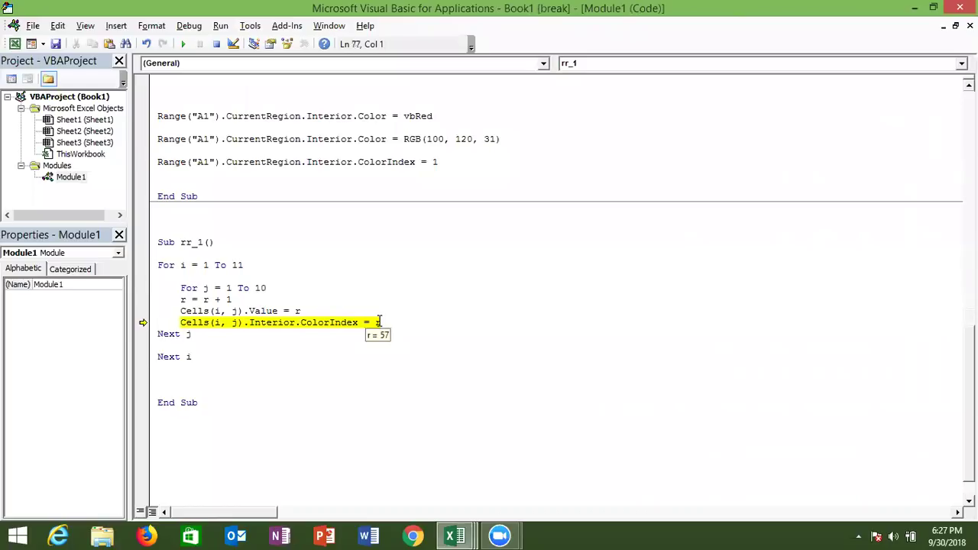
pyautogui.click(378, 322)
pyautogui.click(216, 48)
pyautogui.doubleClick(297, 310)
# Set the inner loop back to For j = 1 To 5 and check the grid in Excel
pyautogui.doubleClick(261, 288)
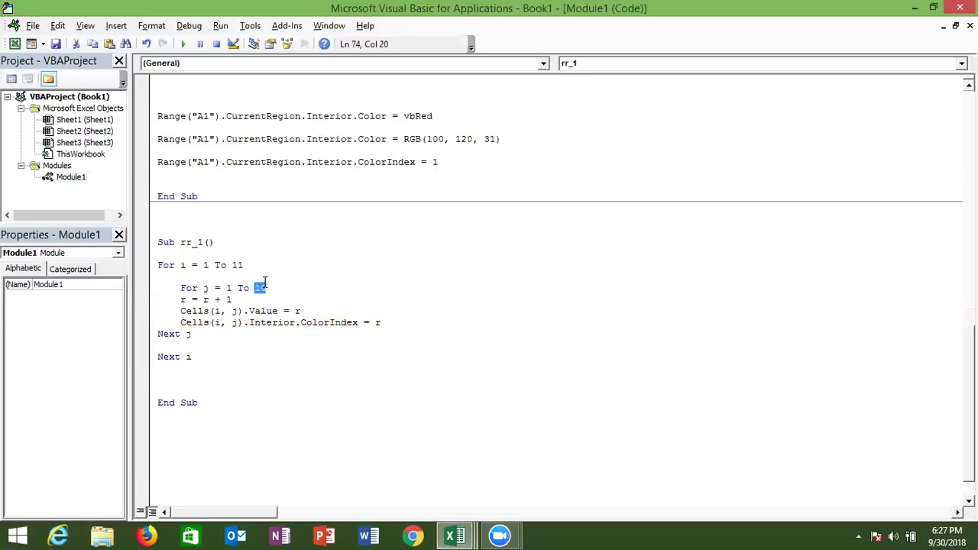
pyautogui.write('5')
pyautogui.click(241, 368)
pyautogui.hotkey('alt', 'F11')
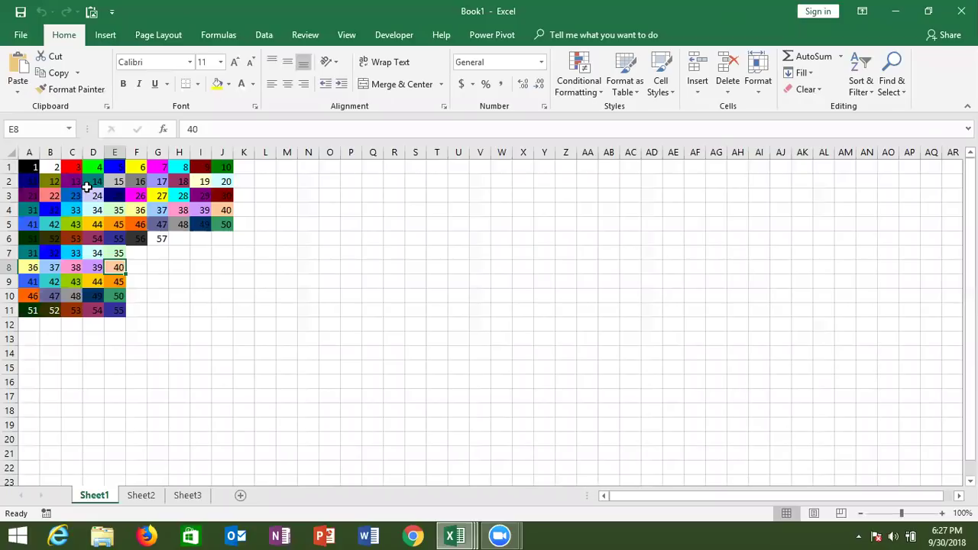
pyautogui.hotkey('alt', 'F11')
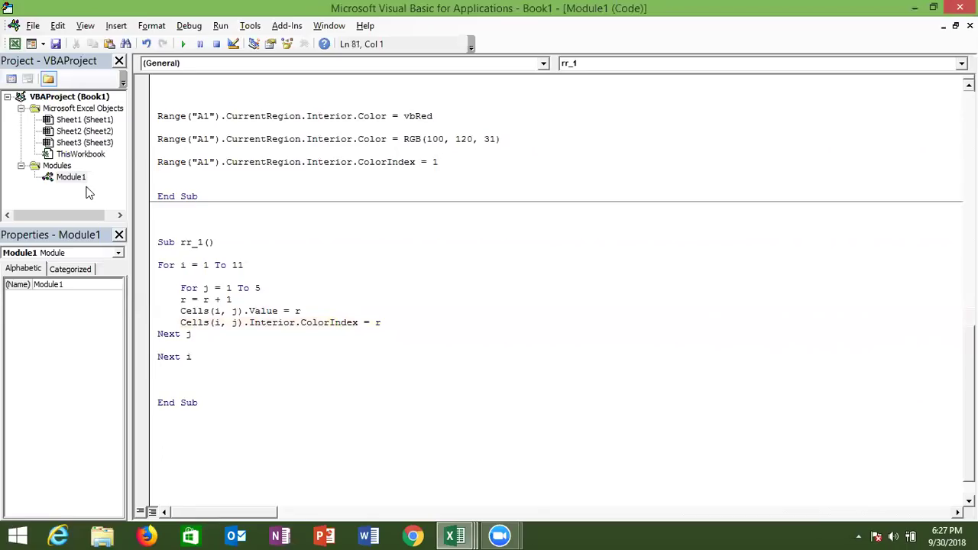
# Insert a blank line just above End Sub of the rf macro
pyautogui.click(179, 419)
pyautogui.press('Up')
pyautogui.press('Up')
pyautogui.press('Up')
pyautogui.press('Down')
pyautogui.press('Down')
pyautogui.press('Down')
pyautogui.press('Down')
pyautogui.press('Down')
pyautogui.press('Down')
pyautogui.press('Down')
pyautogui.press('Down')
pyautogui.press('Down')
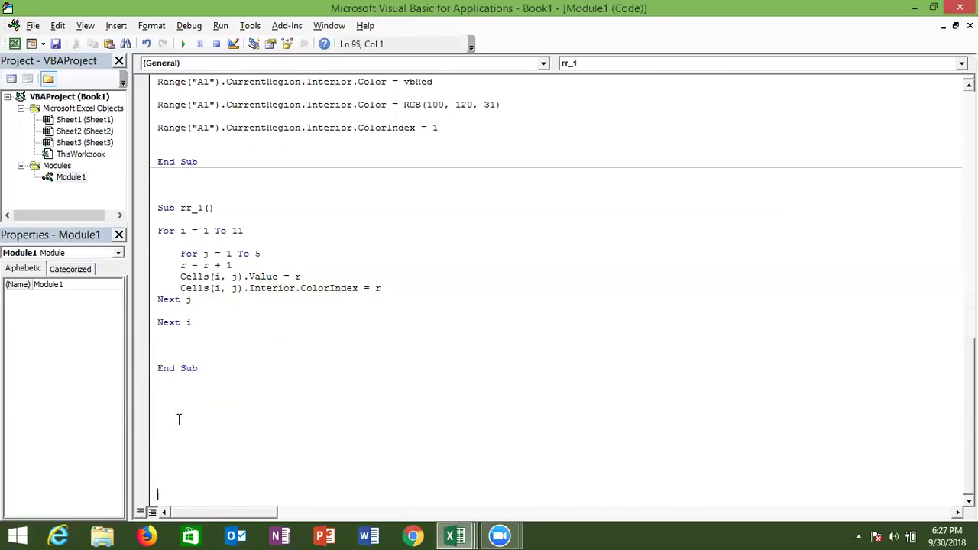
pyautogui.press('Down')
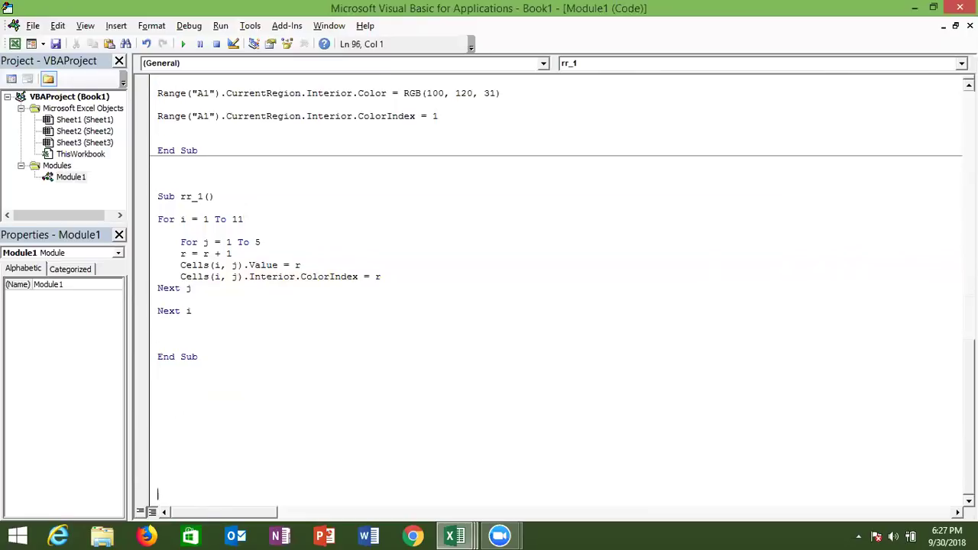
pyautogui.press('Down')
pyautogui.press('Up')
pyautogui.press('Up')
pyautogui.press('Up')
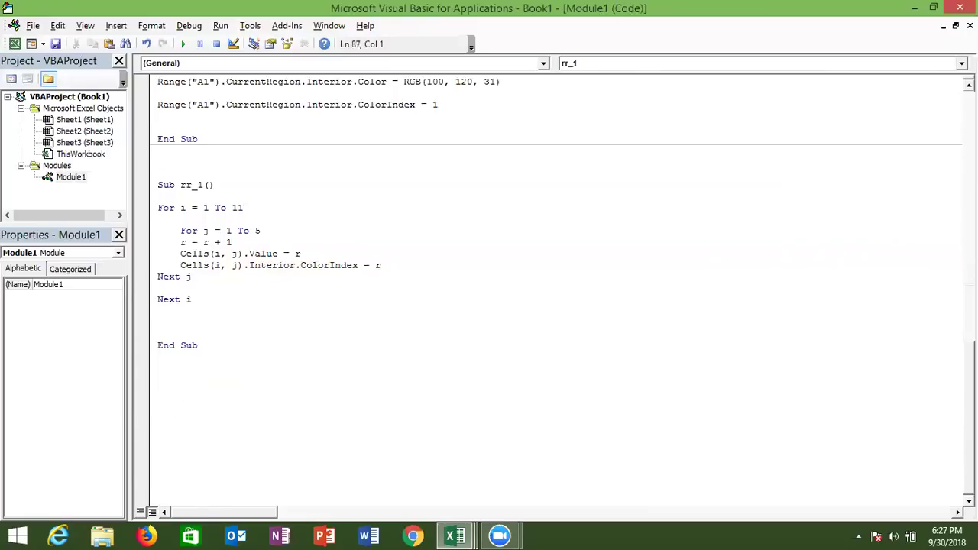
pyautogui.press('Up')
pyautogui.press('Up')
pyautogui.press('Up')
pyautogui.press('Up')
pyautogui.press('Up')
pyautogui.press('Up')
pyautogui.press('Up')
pyautogui.press('Up')
pyautogui.press('Up')
pyautogui.press('Up')
pyautogui.press('Up')
pyautogui.press('Up')
pyautogui.press('Return')
pyautogui.press('Up')
pyautogui.press('Up')
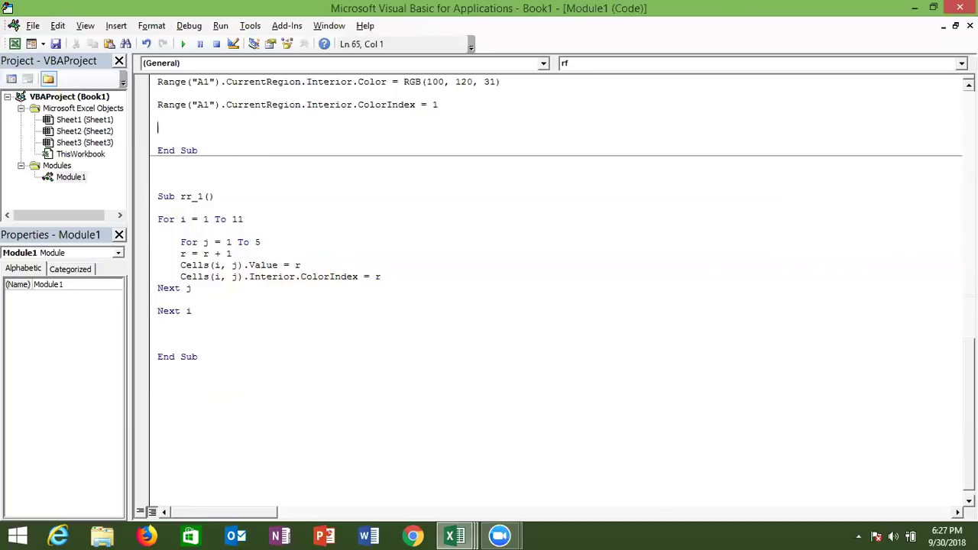
# Enter Range("A1:C15").Borders.LineStyle = 1 as the new rf line
pyautogui.write('range(')
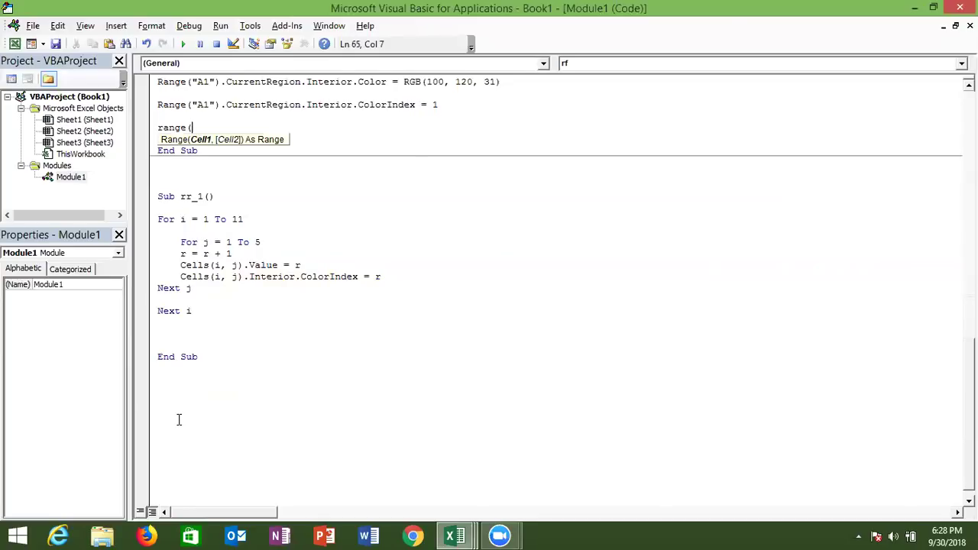
pyautogui.write('"A1:C15")')
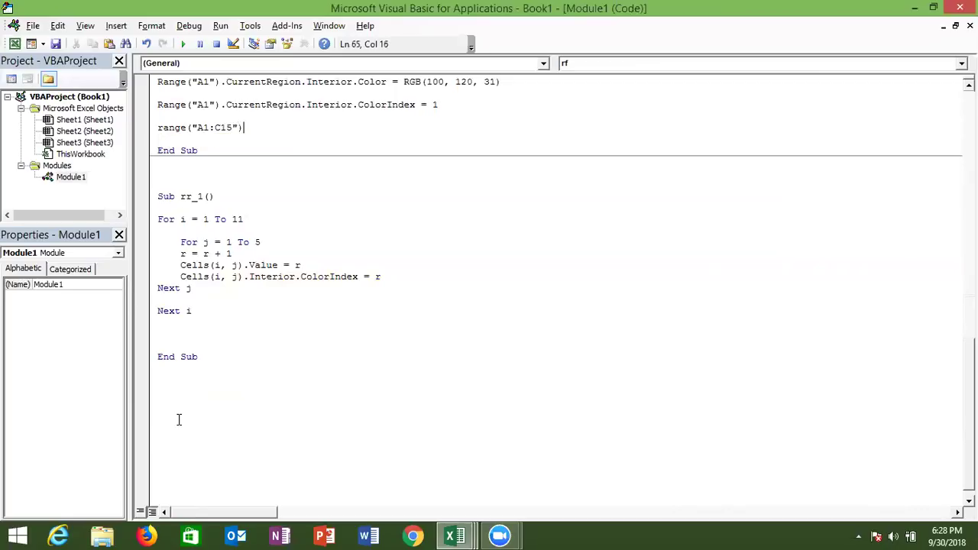
pyautogui.write('.bo')
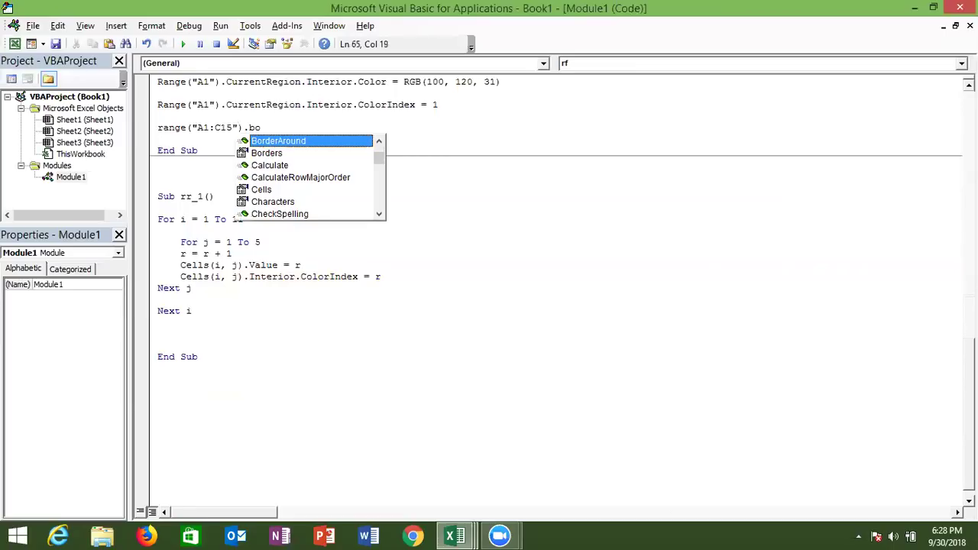
pyautogui.press('Down')
pyautogui.press('Tab')
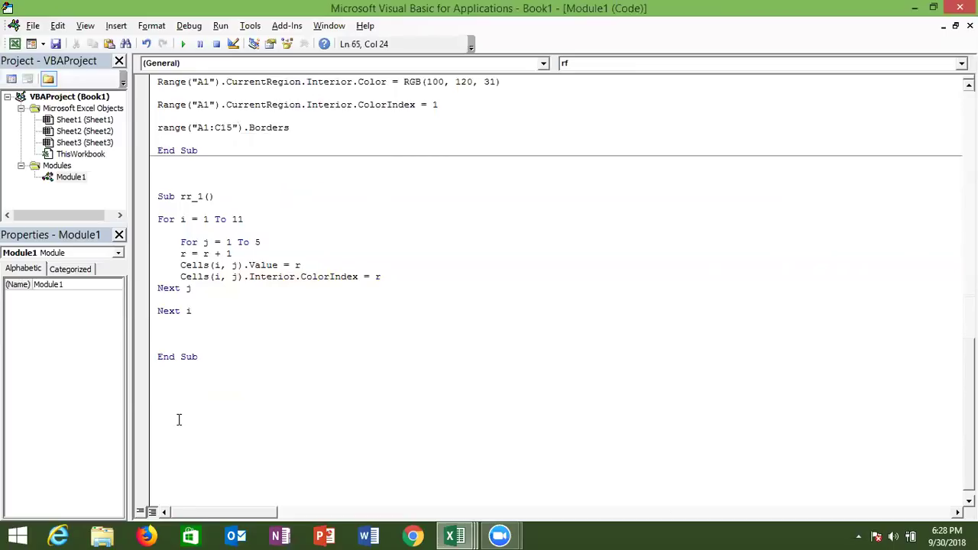
pyautogui.write('.li')
pyautogui.press('Tab')
pyautogui.write('= ')
pyautogui.write('1')
pyautogui.press('Return')
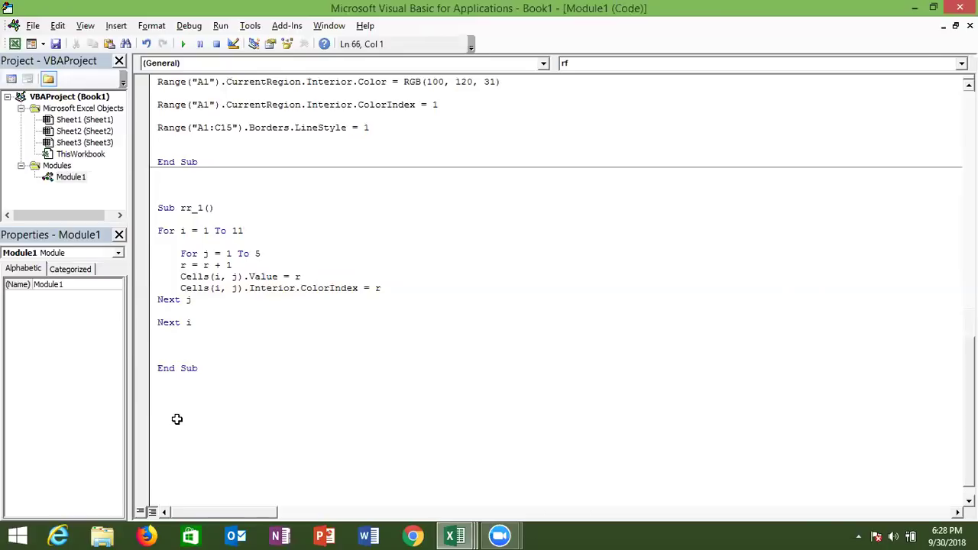
pyautogui.hotkey('alt', 'F11')
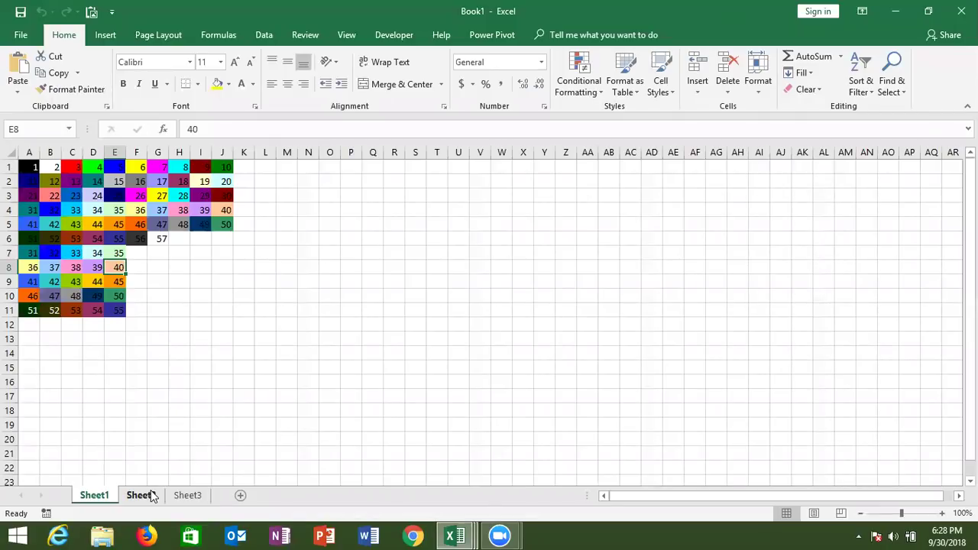
# On Sheet2, record a macro that applies All Borders to B3:E8, then stop recording
pyautogui.click(152, 496)
pyautogui.hotkey('alt', 't')
pyautogui.press('m')
pyautogui.press('r')
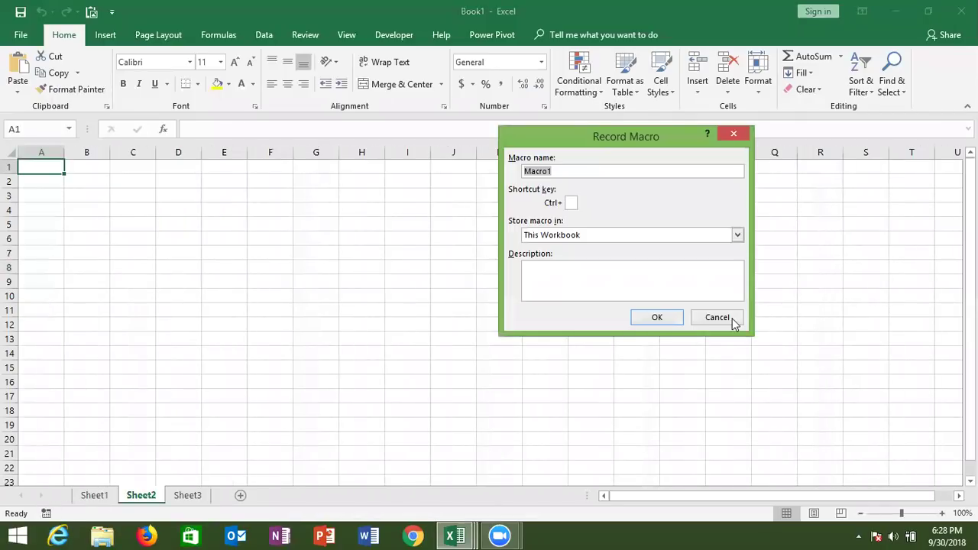
pyautogui.click(668, 318)
pyautogui.moveTo(66, 196); pyautogui.dragTo(222, 263)
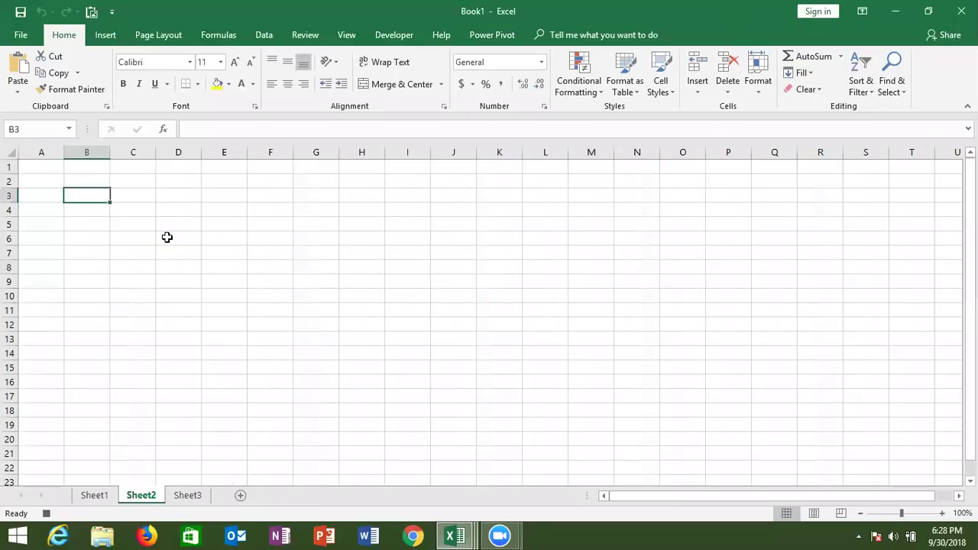
pyautogui.click(197, 84)
pyautogui.click(194, 203)
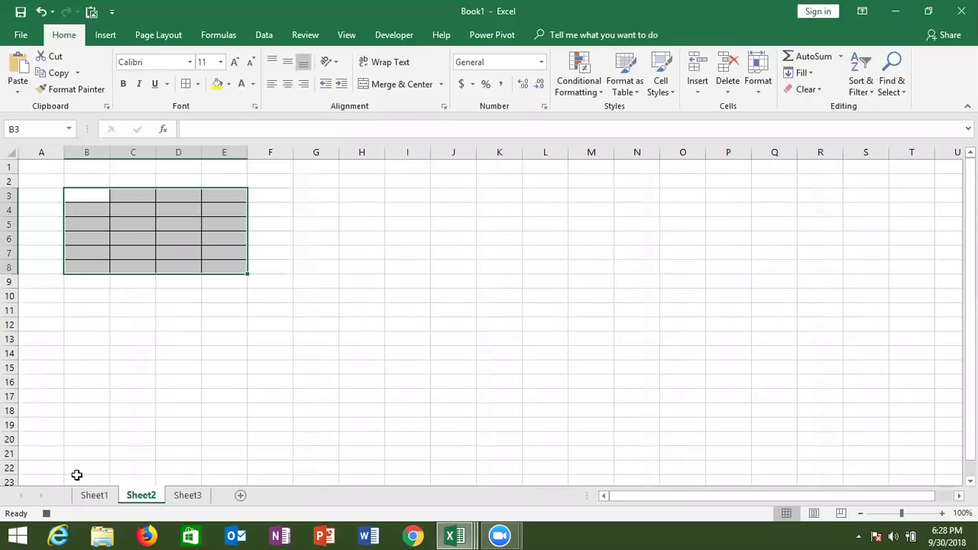
pyautogui.click(48, 513)
pyautogui.click(454, 536)
# Open Macro1 in Module2 and set breakpoints on its diagonal-down and diagonal-up border lines
pyautogui.click(556, 469)
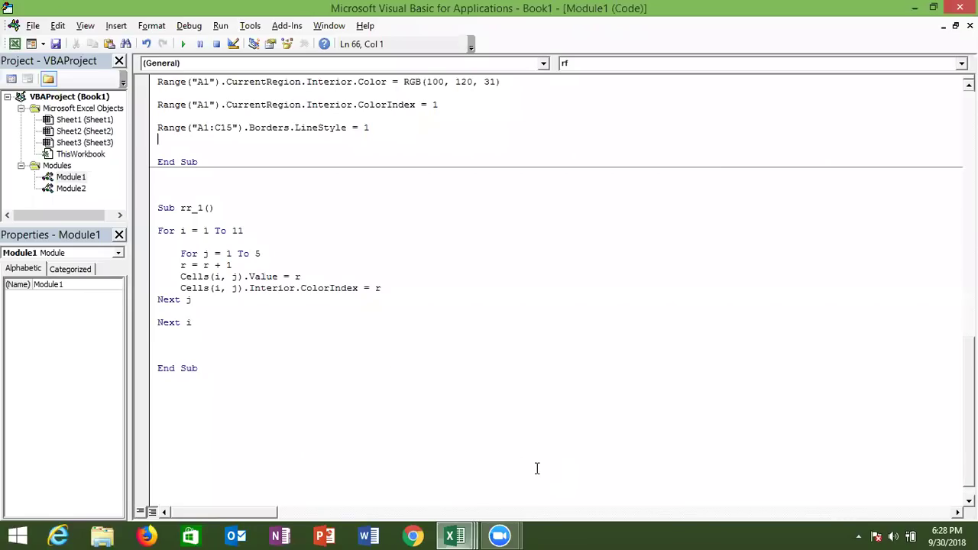
pyautogui.click(61, 188)
pyautogui.doubleClick(61, 189)
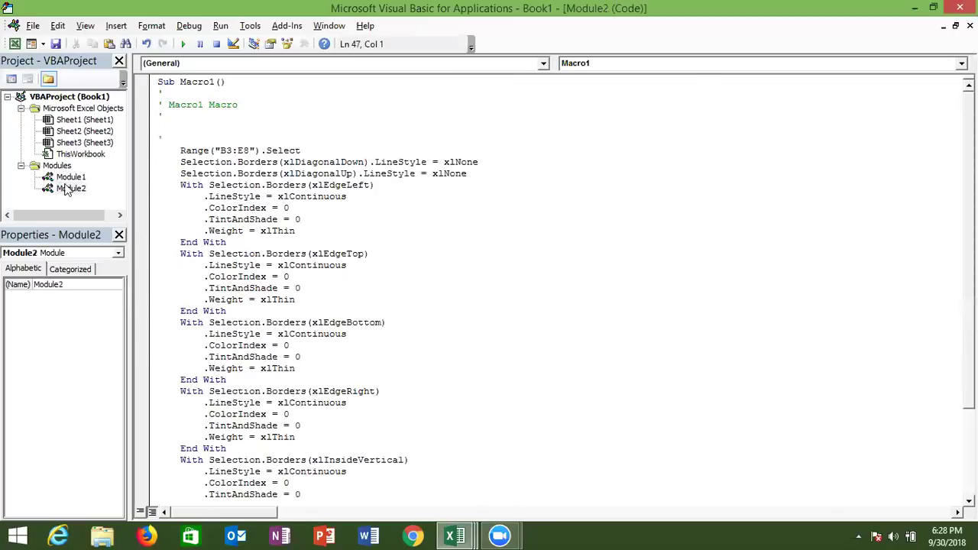
pyautogui.click(362, 227)
pyautogui.click(142, 162)
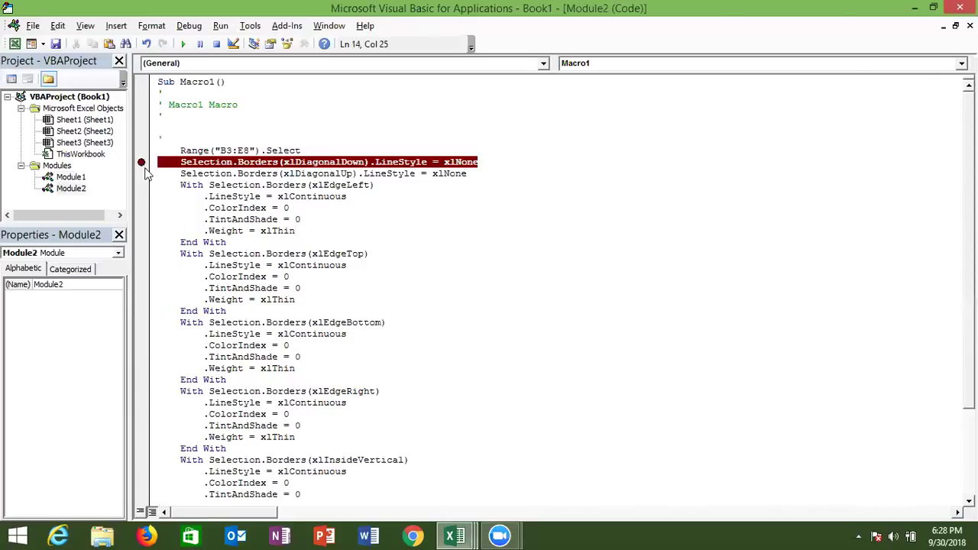
pyautogui.click(143, 174)
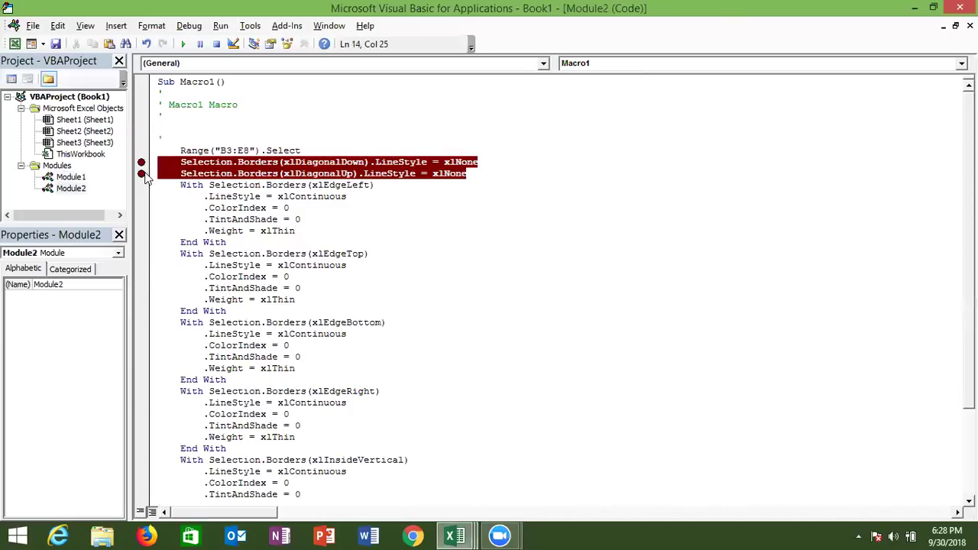
pyautogui.doubleClick(354, 192)
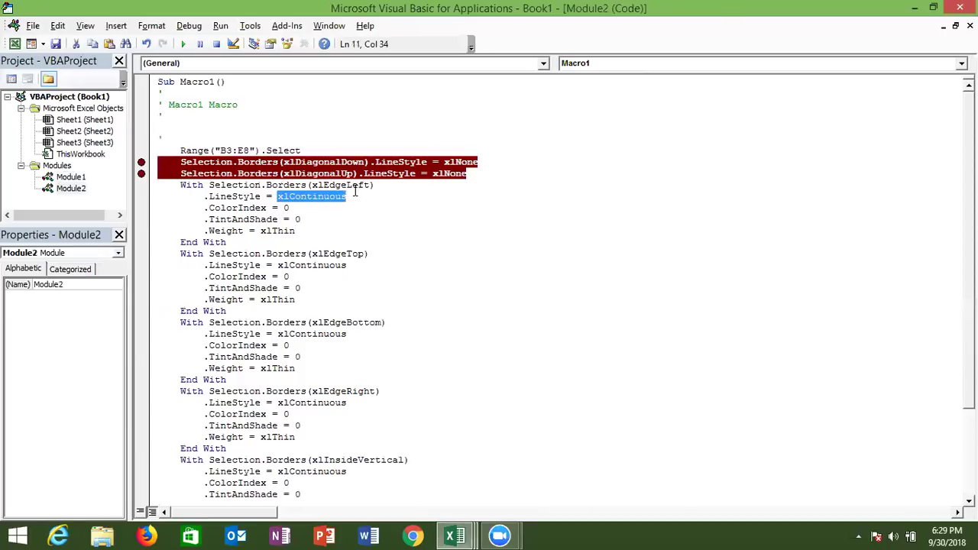
pyautogui.hotkey('alt', 'F11')
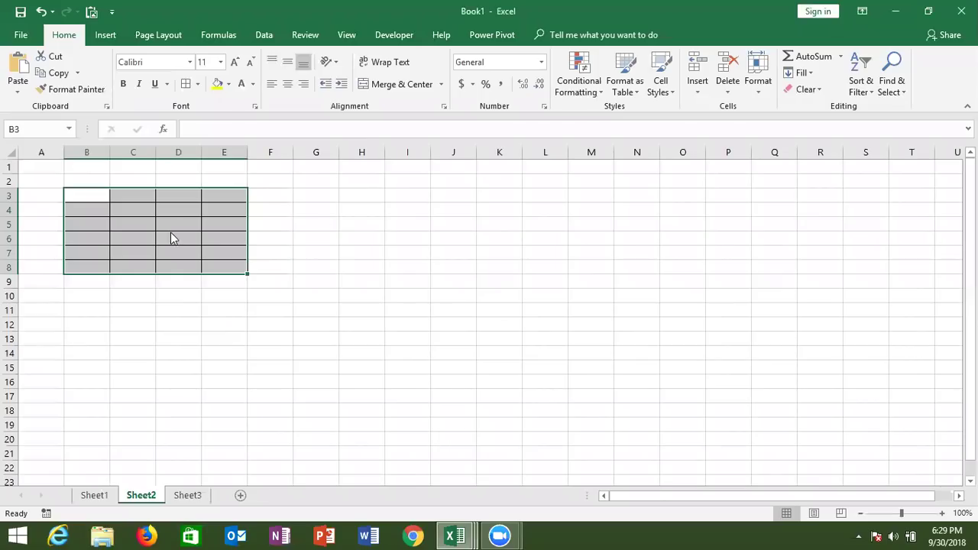
pyautogui.rightClick(171, 233)
pyautogui.click(252, 462)
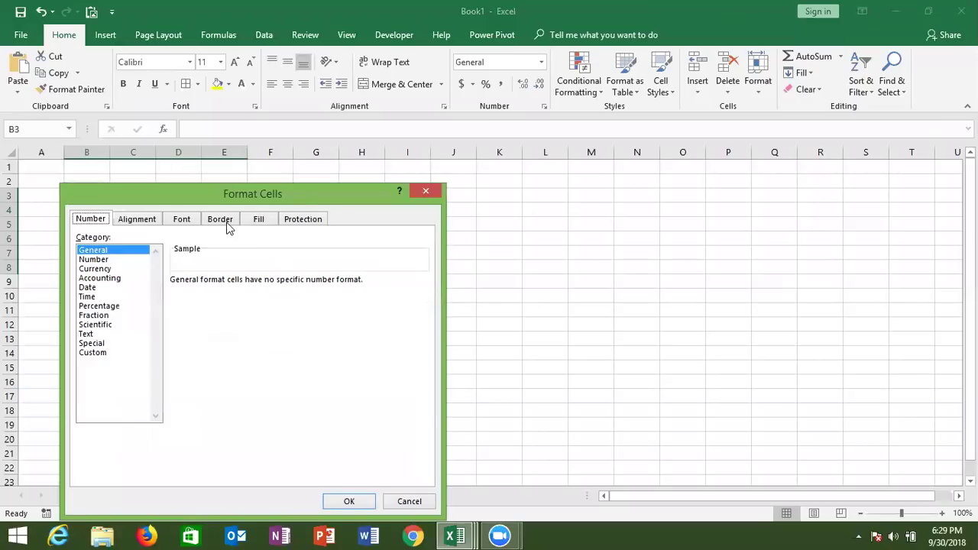
pyautogui.click(226, 224)
pyautogui.moveTo(321, 194); pyautogui.dragTo(514, 167)
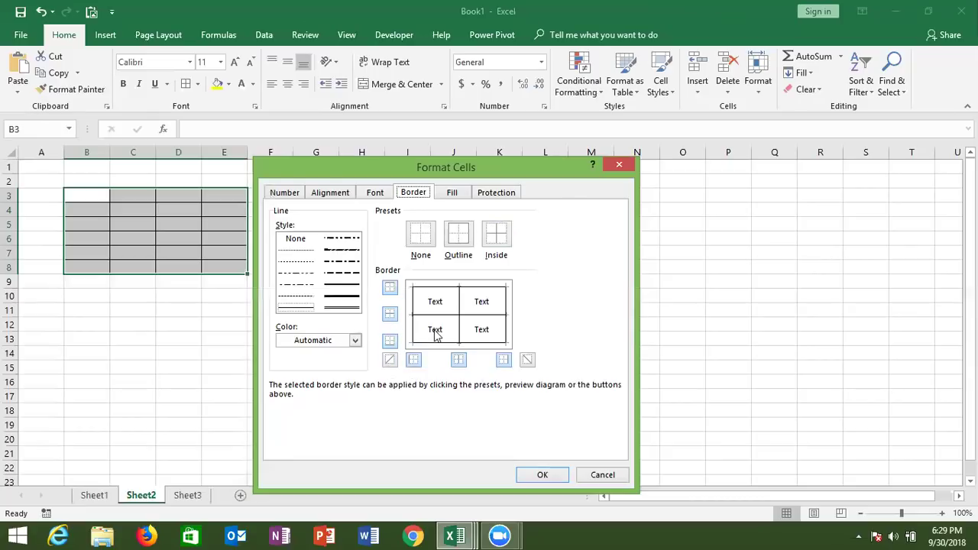
pyautogui.click(594, 475)
# Back in the VBA editor, review Module1's A1:C15 border line, then reopen Module2's Macro1
pyautogui.hotkey('alt', 'F11')
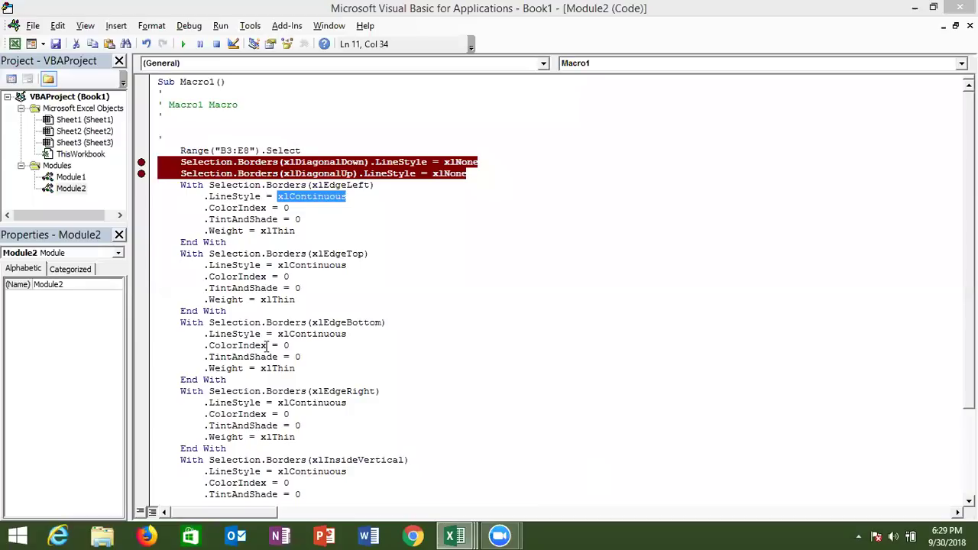
pyautogui.doubleClick(76, 181)
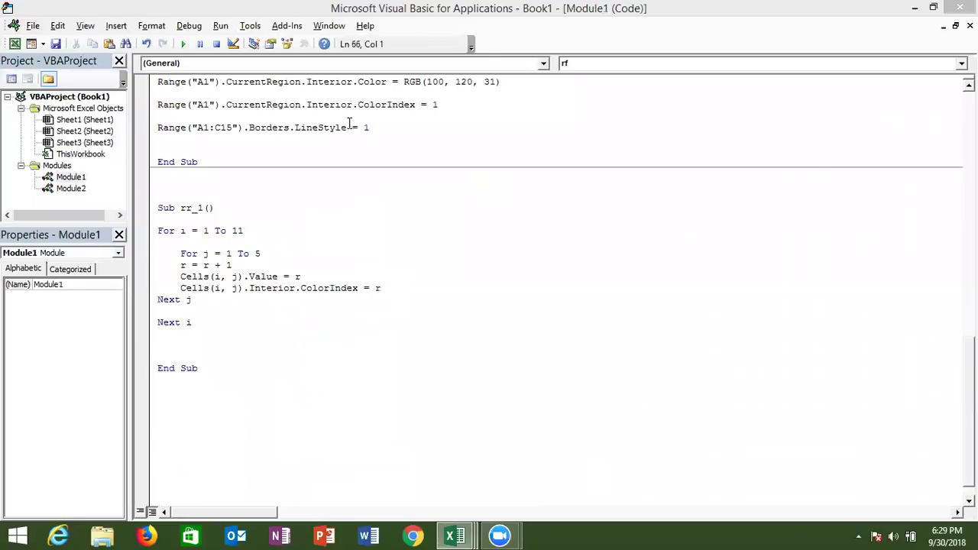
pyautogui.moveTo(369, 128); pyautogui.dragTo(158, 130)
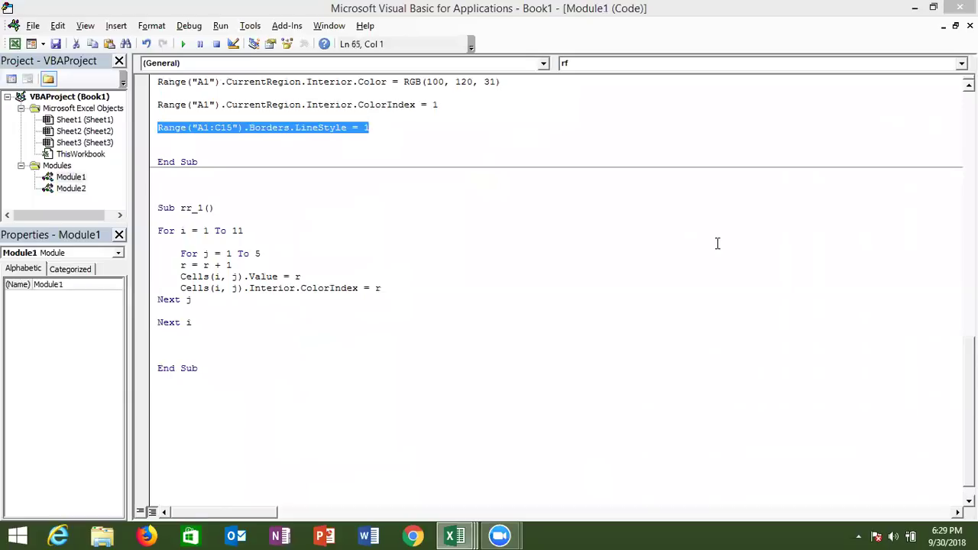
pyautogui.click(85, 195)
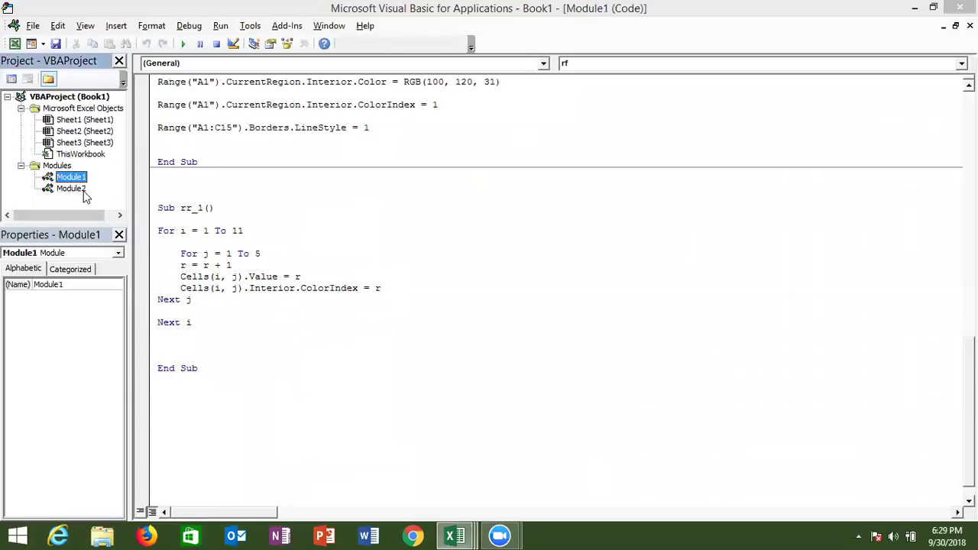
pyautogui.doubleClick(85, 195)
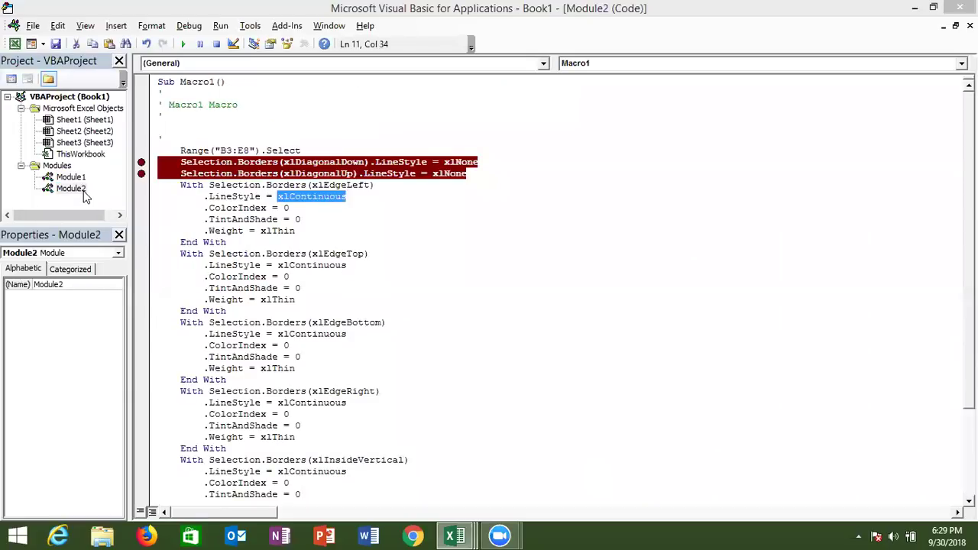
# Insert a blank line above the left-edge block and highlight xlEdgeLeft, LineStyle xlContinuous and ColorIndex 0
pyautogui.click(182, 185)
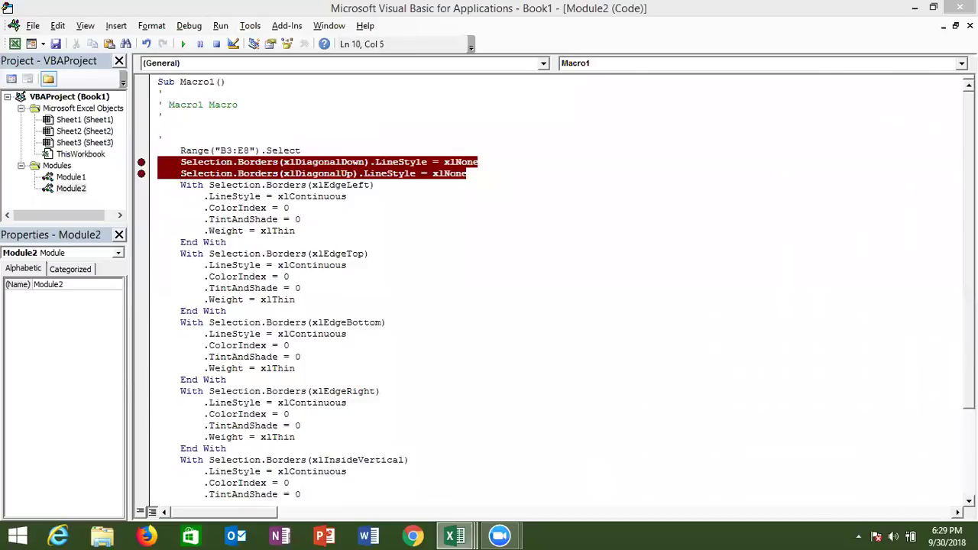
pyautogui.press('Return')
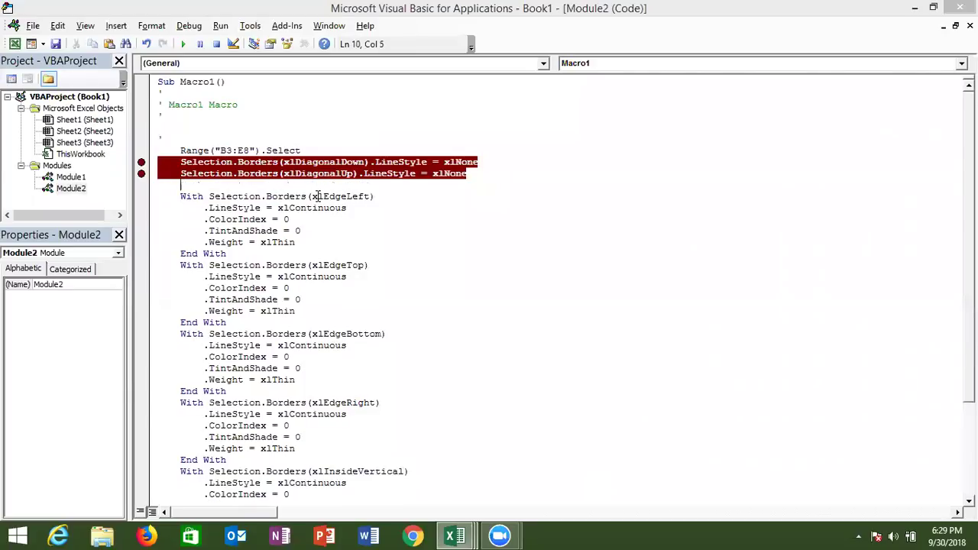
pyautogui.doubleClick(317, 197)
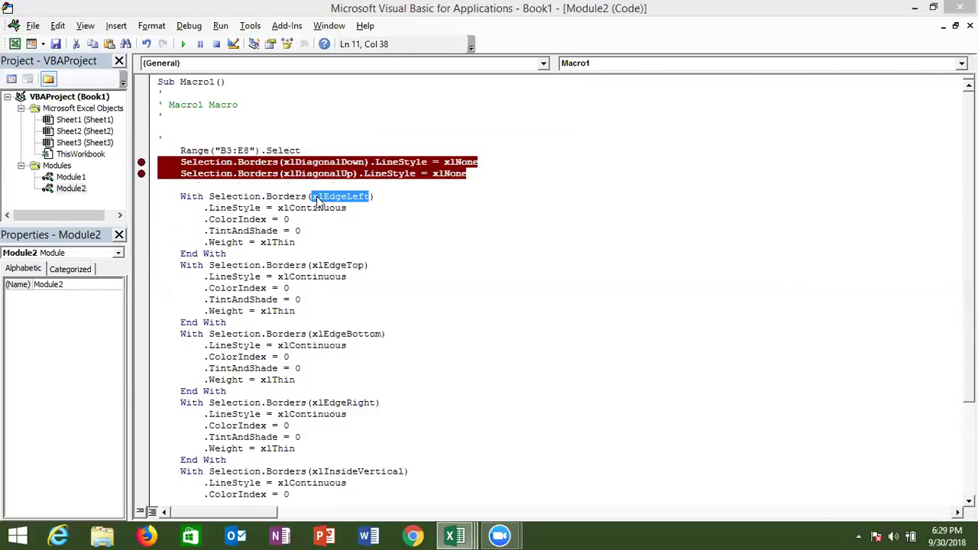
pyautogui.doubleClick(242, 208)
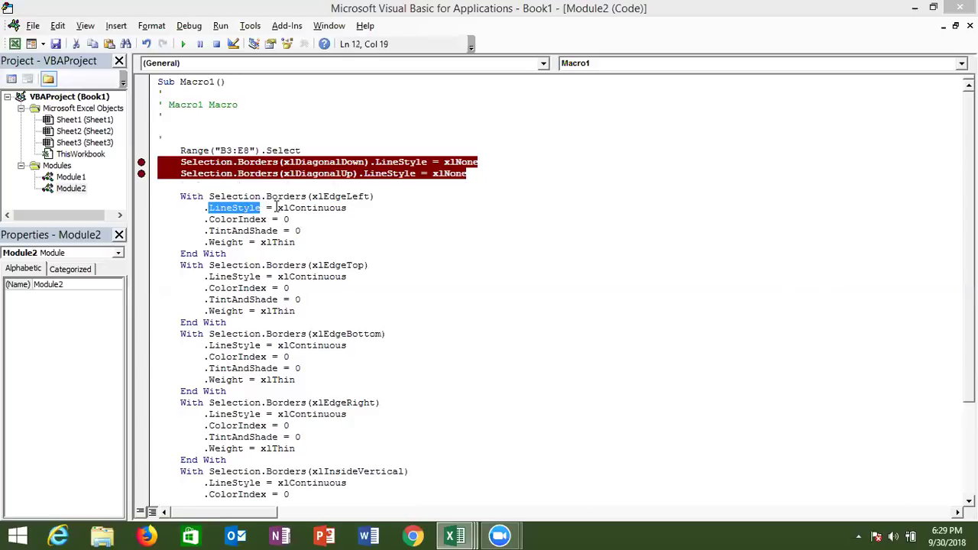
pyautogui.doubleClick(276, 208)
pyautogui.doubleClick(258, 220)
pyautogui.click(284, 219)
pyautogui.moveTo(285, 219); pyautogui.dragTo(286, 229)
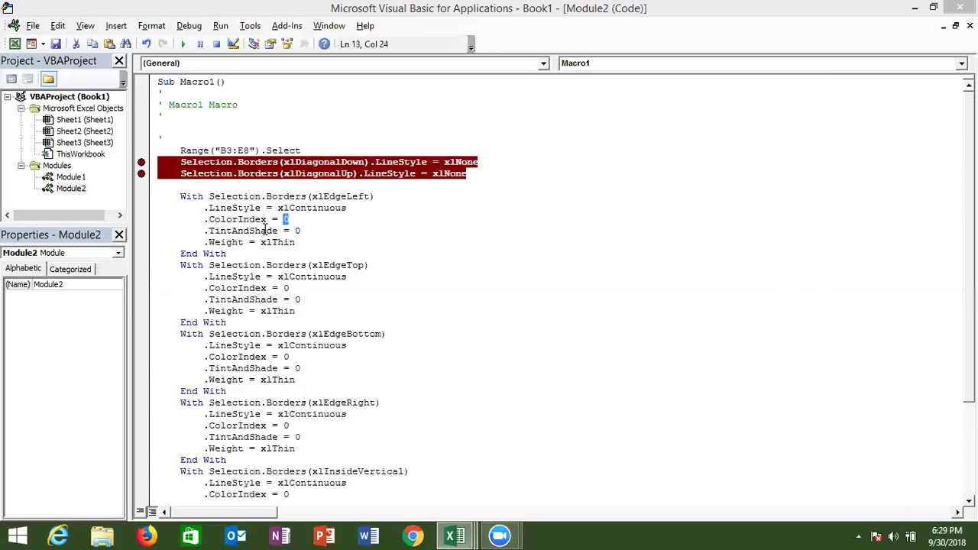
# Highlight Macro1's TintAndShade and Weight xlThin settings, then switch back to the Excel workbook
pyautogui.doubleClick(267, 231)
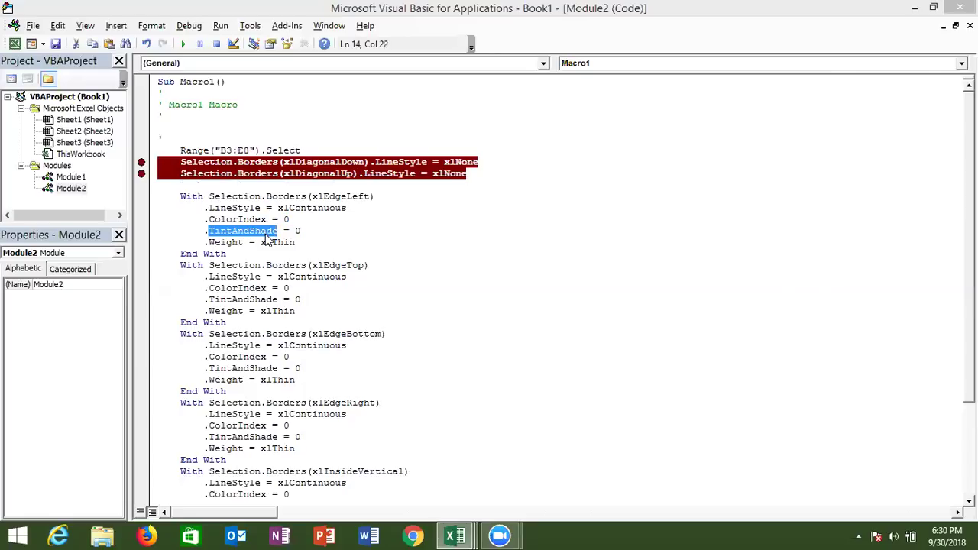
pyautogui.doubleClick(243, 241)
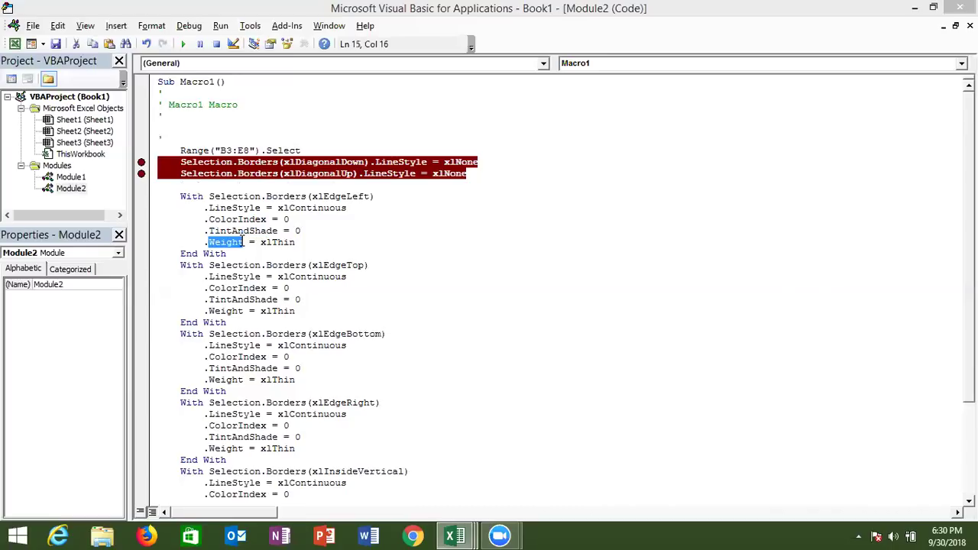
pyautogui.click(285, 243)
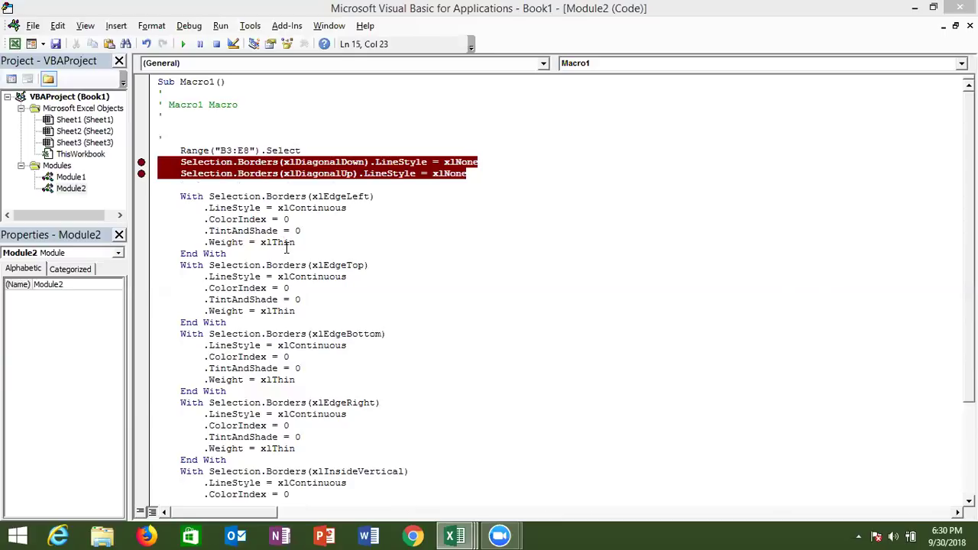
pyautogui.press('Down')
pyautogui.press('Down')
pyautogui.press('Down')
pyautogui.press('Down')
pyautogui.press('Down')
pyautogui.press('Up')
pyautogui.press('Up')
pyautogui.press('Up')
pyautogui.press('Up')
pyautogui.press('Up')
pyautogui.press('Up')
pyautogui.press('Up')
pyautogui.press('Up')
pyautogui.press('Up')
pyautogui.press('Up')
pyautogui.hotkey('alt', 'Tab')
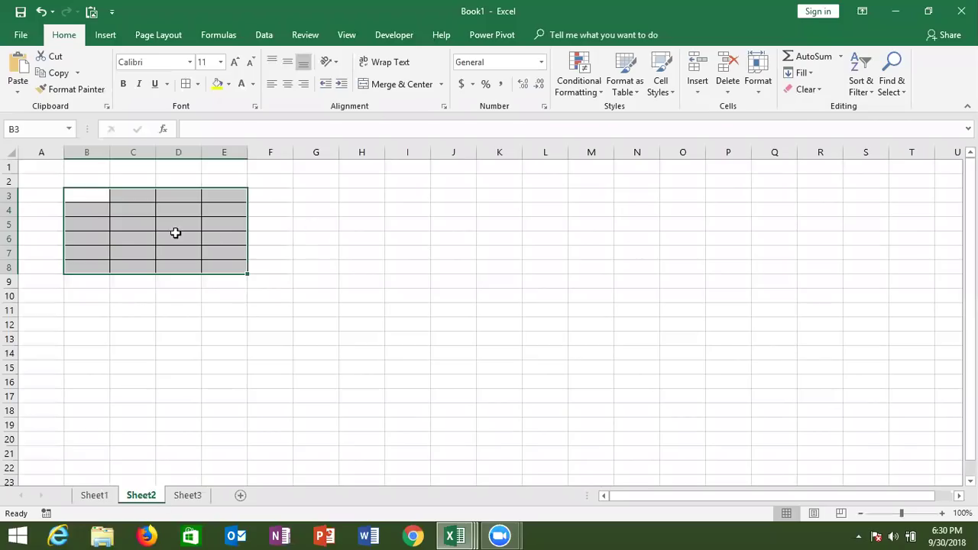
# Record Macro2 while applying Center alignment to B3:E8, then switch to the VBA editor
pyautogui.click(46, 513)
pyautogui.click(676, 323)
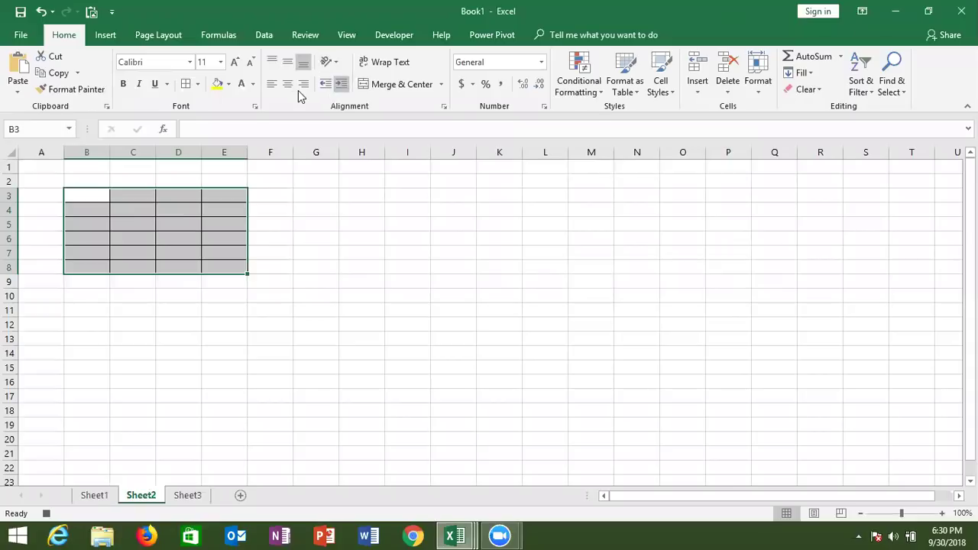
pyautogui.click(46, 513)
pyautogui.hotkey('alt', 'Tab')
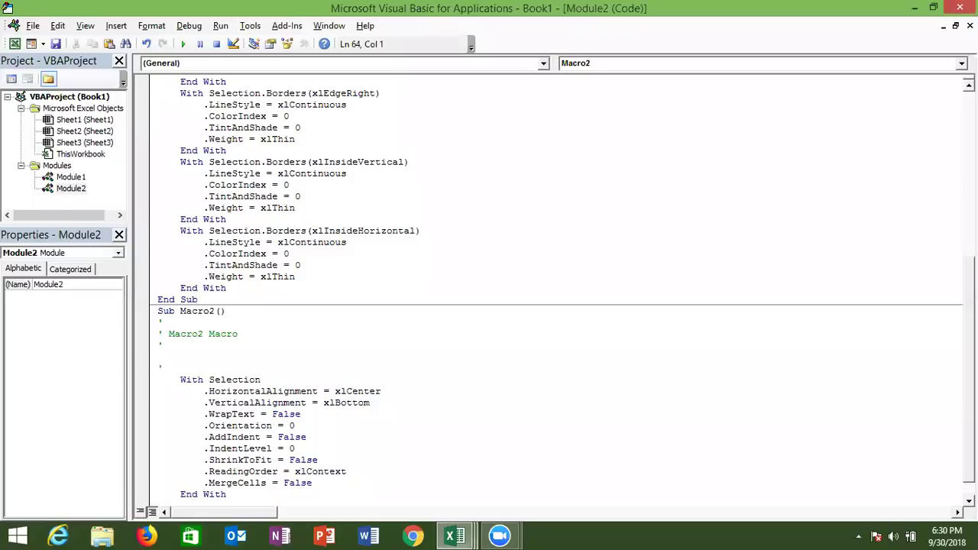
# Check the centred grid in Excel, then highlight Macro2's HorizontalAlignment, VerticalAlignment, WrapText and Orientation properties
pyautogui.scroll(-1, 650, 473)
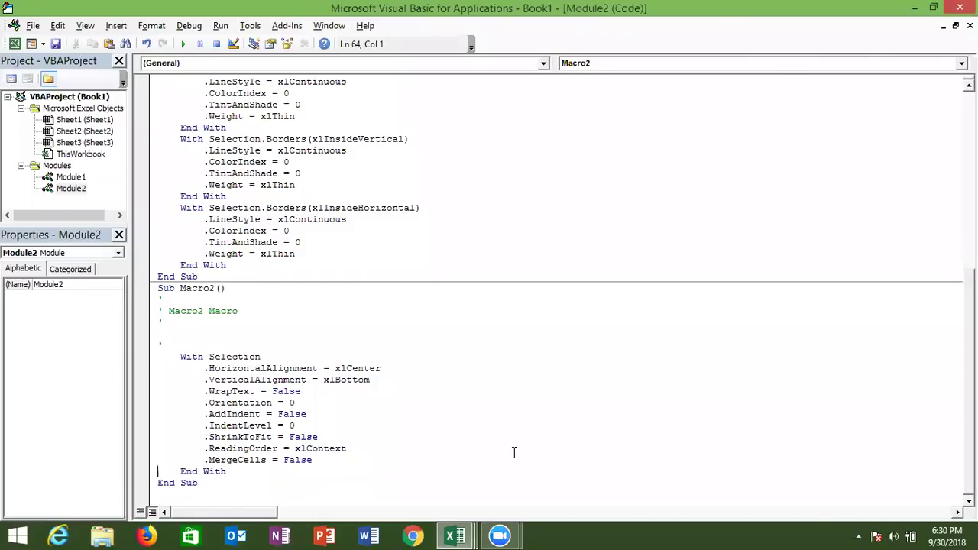
pyautogui.hotkey('alt', 'Tab')
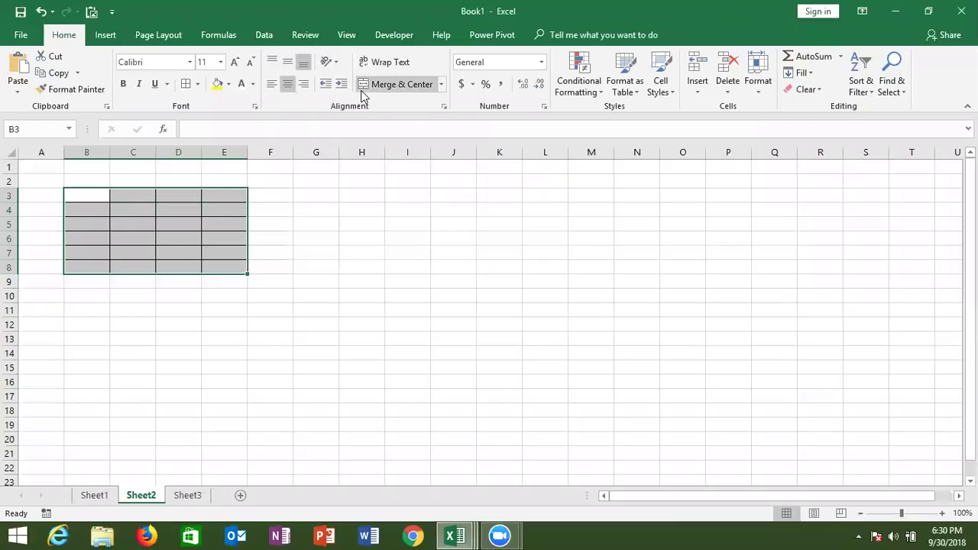
pyautogui.hotkey('alt', 'Tab')
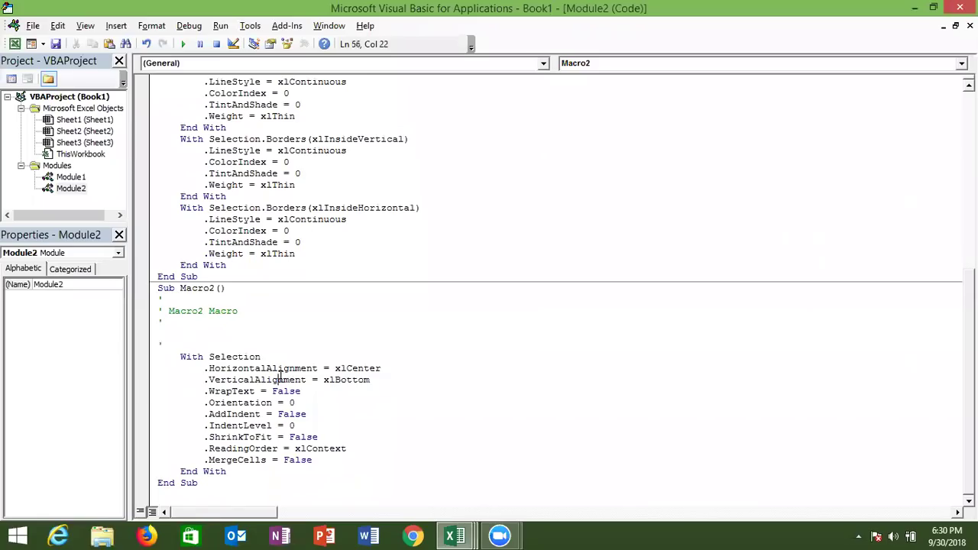
pyautogui.doubleClick(289, 369)
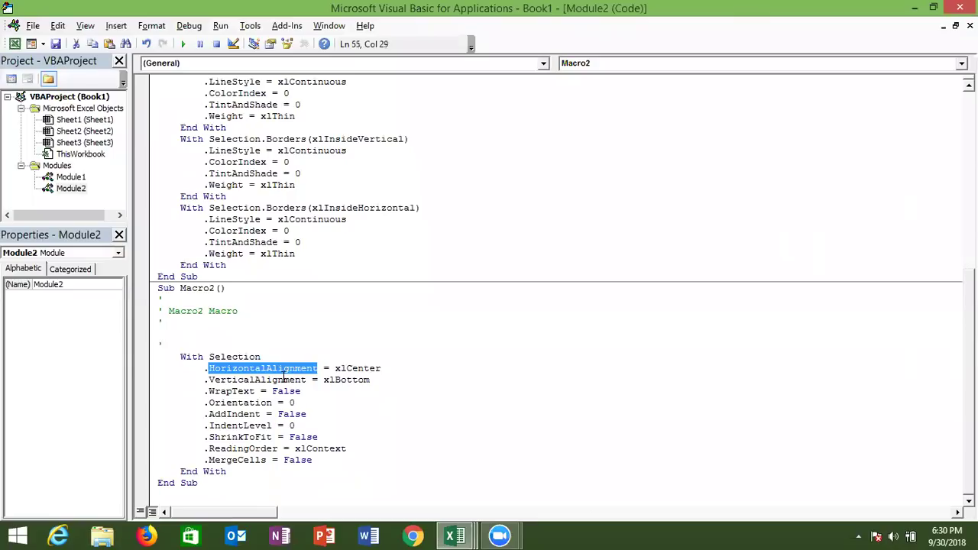
pyautogui.doubleClick(285, 380)
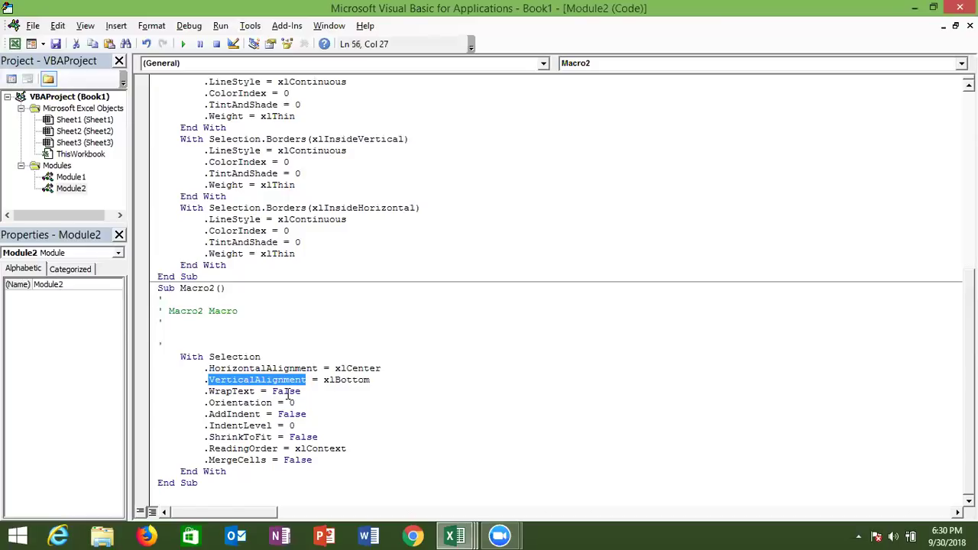
pyautogui.doubleClick(237, 390)
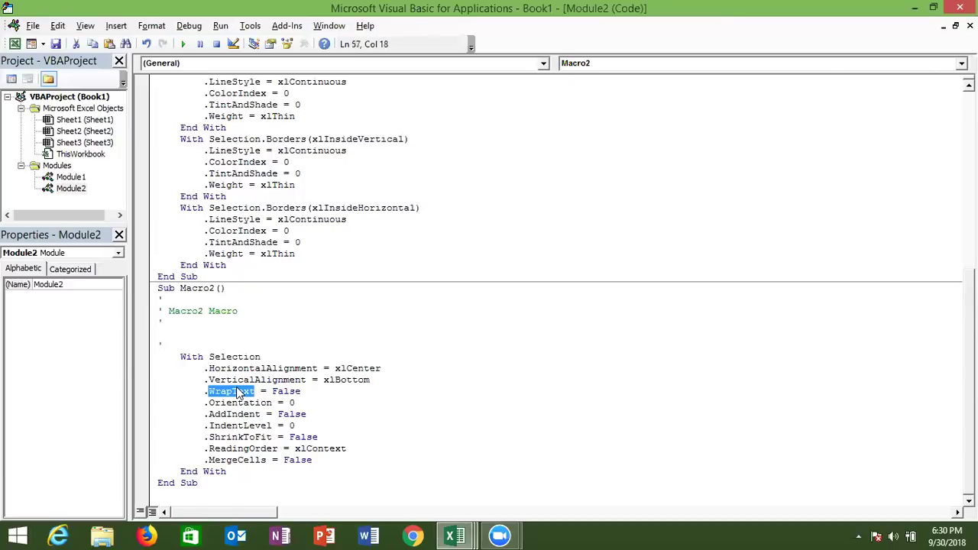
pyautogui.doubleClick(238, 402)
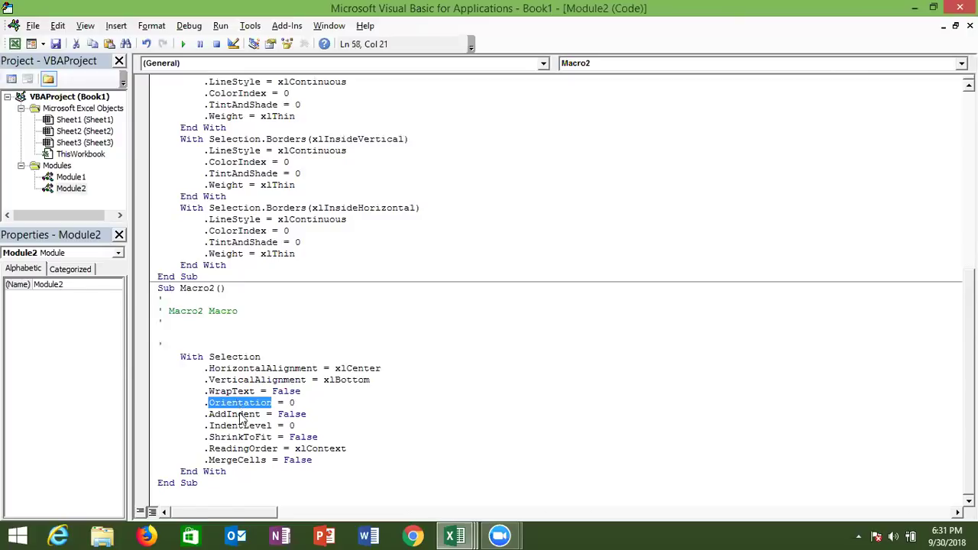
# Highlight the AddIndent, IndentLevel, ShrinkToFit, ReadingOrder and MergeCells properties, then open Module1's code
pyautogui.doubleClick(242, 414)
pyautogui.doubleClick(240, 426)
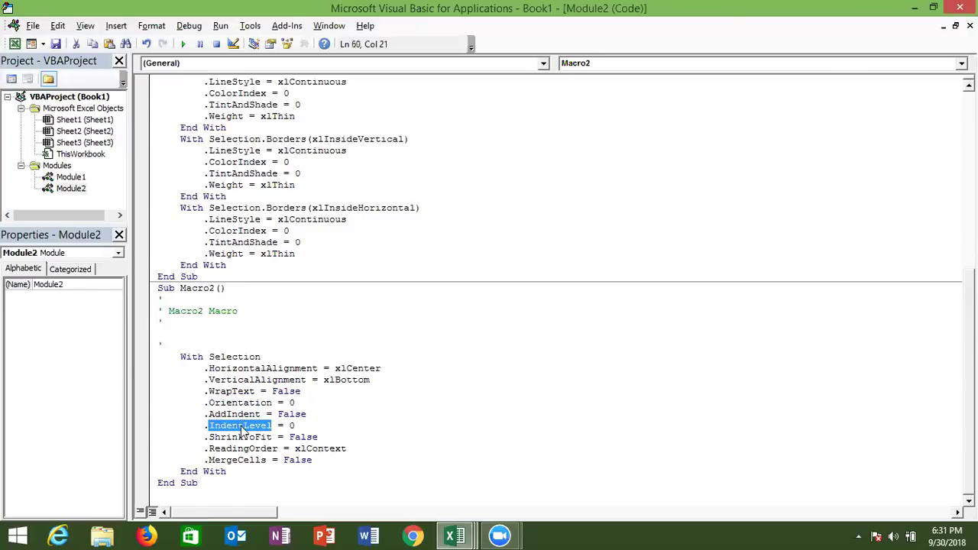
pyautogui.click(242, 435)
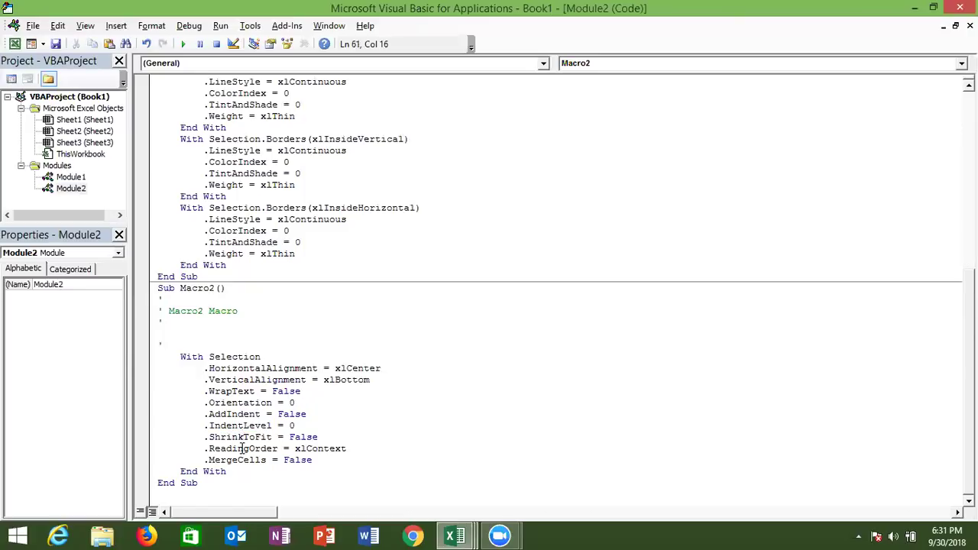
pyautogui.doubleClick(242, 449)
pyautogui.doubleClick(241, 460)
pyautogui.press('Up')
pyautogui.press('Up')
pyautogui.press('Up')
pyautogui.doubleClick(85, 178)
# View the grid cells' Custom number formats in Format Cells, close it unchanged, and return to VBA
pyautogui.hotkey('alt', 'Tab')
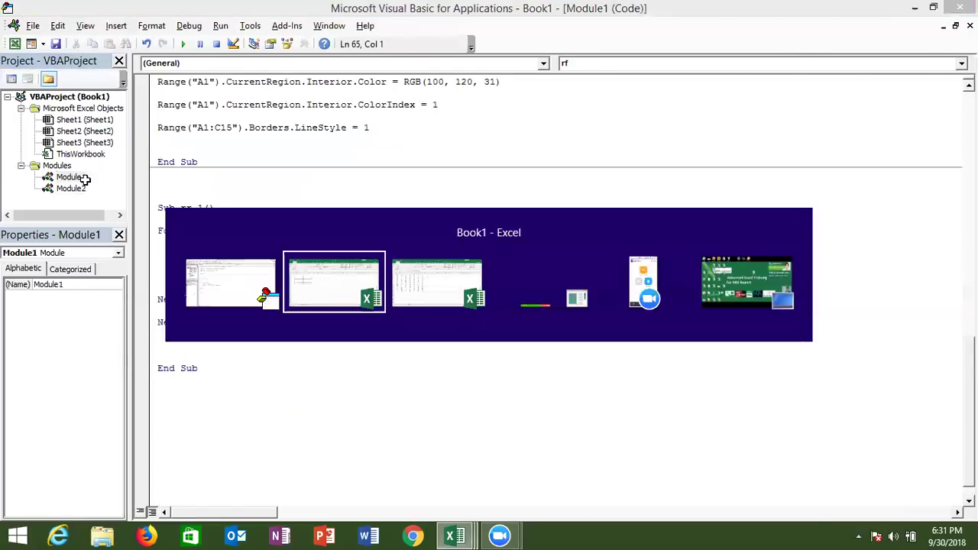
pyautogui.rightClick(112, 212)
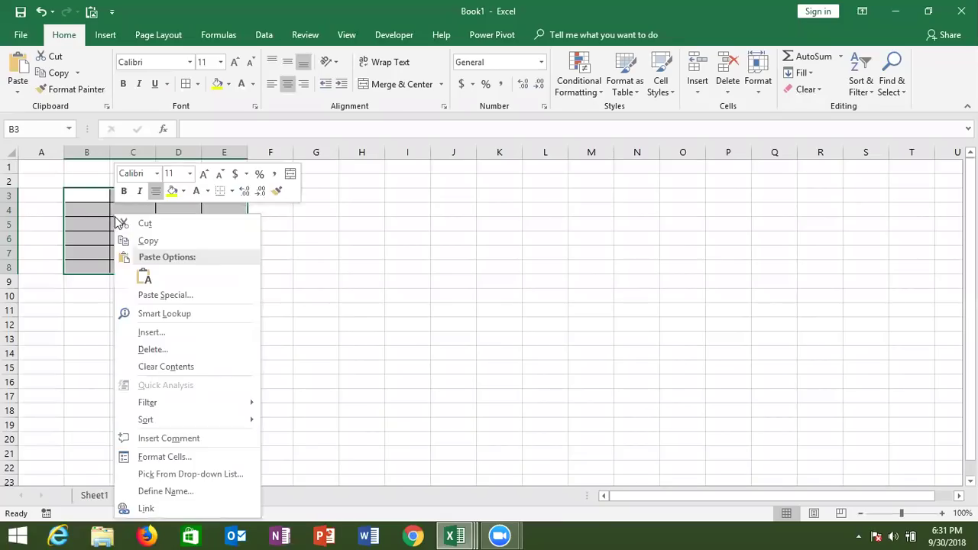
pyautogui.click(175, 456)
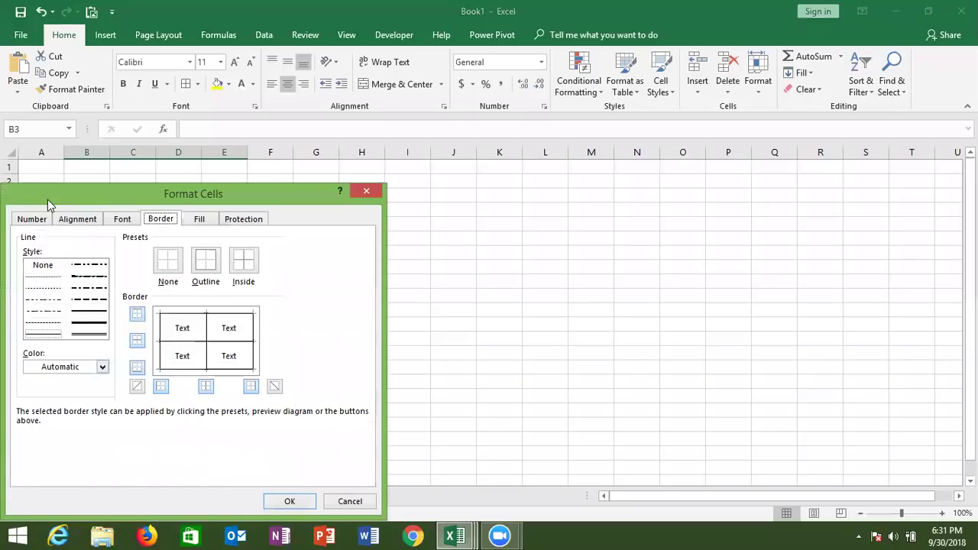
pyautogui.click(43, 219)
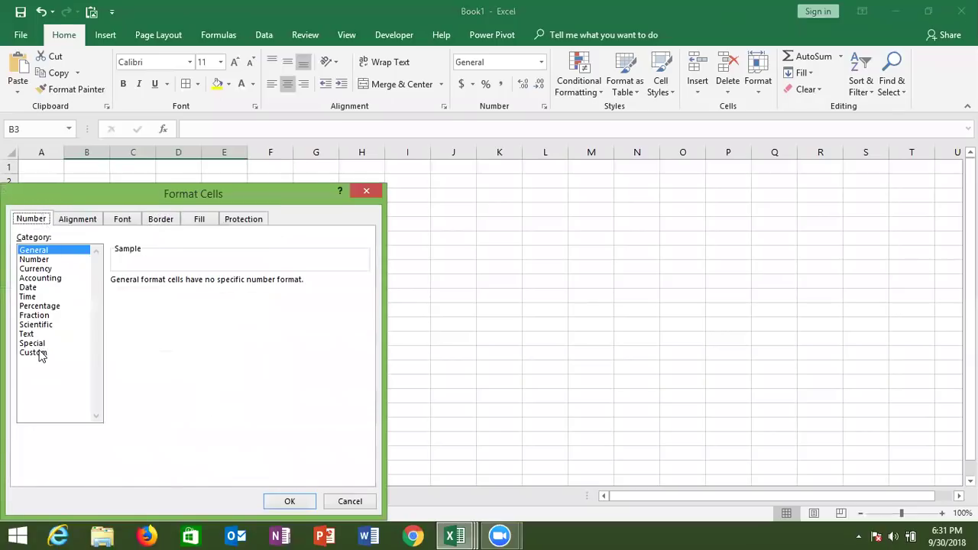
pyautogui.click(34, 352)
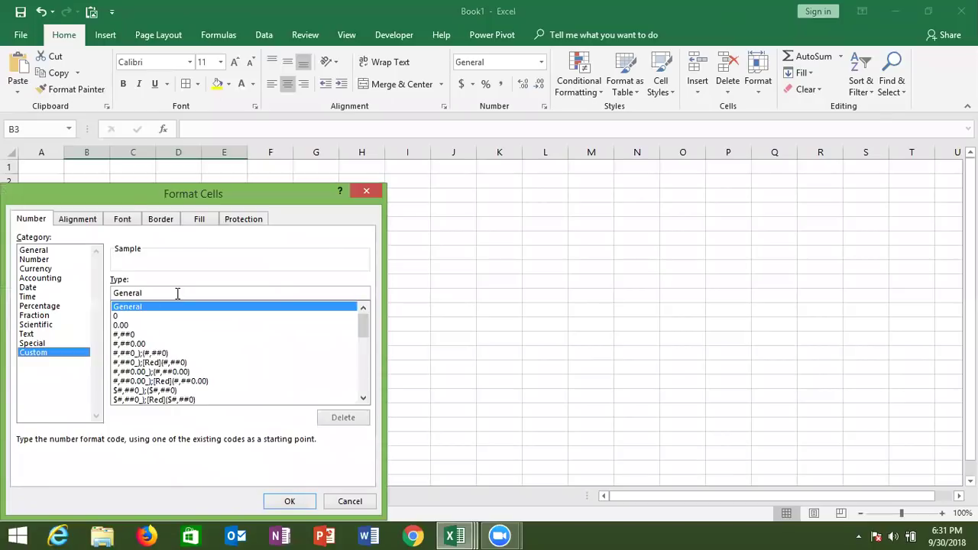
pyautogui.click(373, 192)
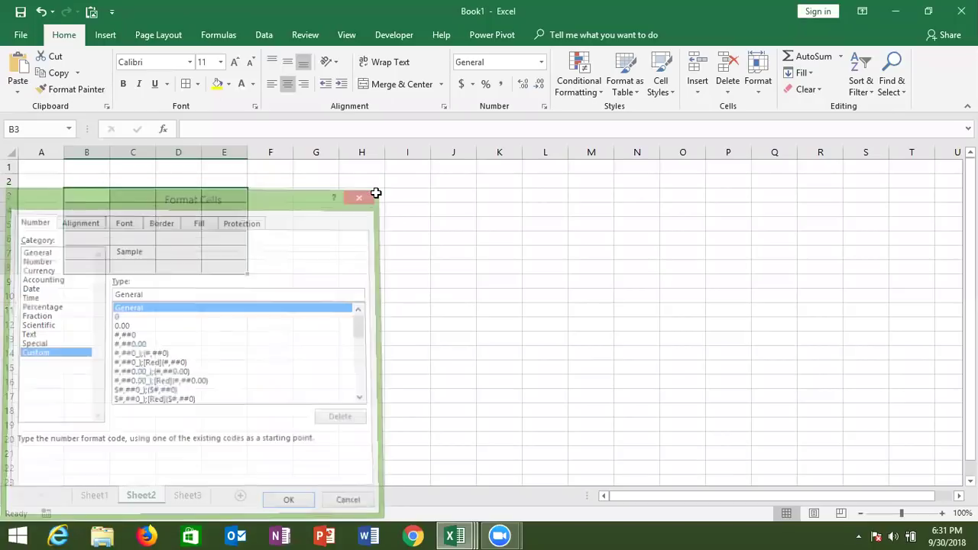
pyautogui.hotkey('alt', 'F11')
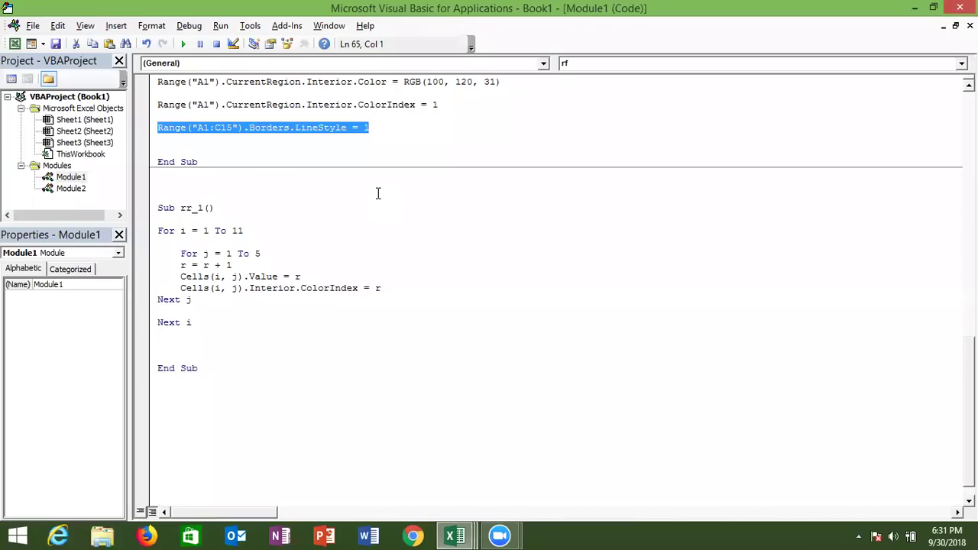
# Add Range("A1").NumberFormat = "0.0%" below the rf macro's Borders line, then scroll back up
pyautogui.press('Down')
pyautogui.press('Return')
pyautogui.press('Return')
pyautogui.write('range')
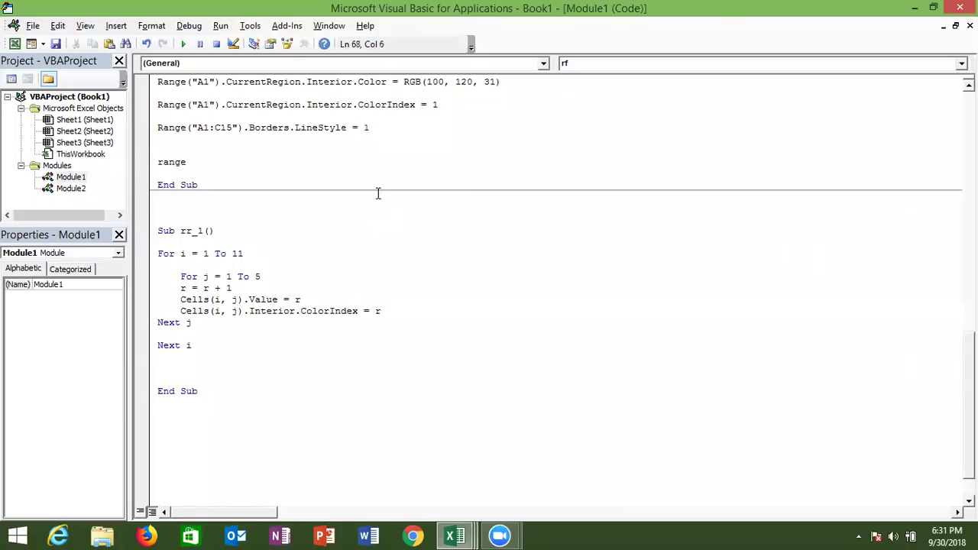
pyautogui.write('("A1").')
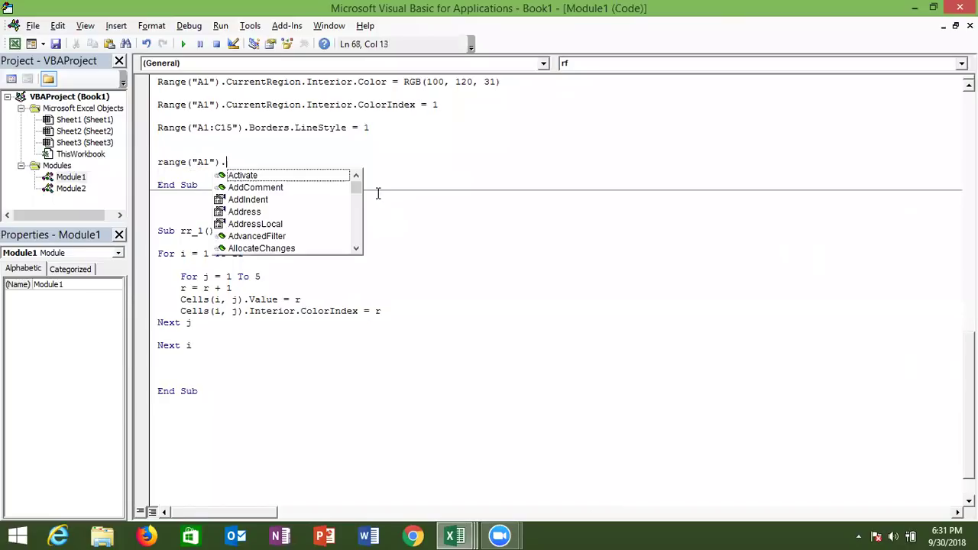
pyautogui.write('num')
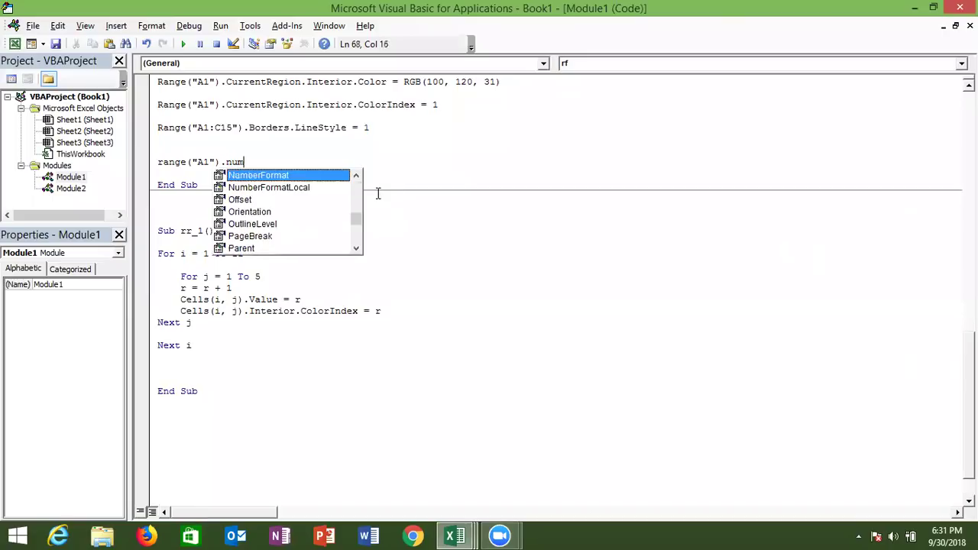
pyautogui.press('Tab')
pyautogui.write('=')
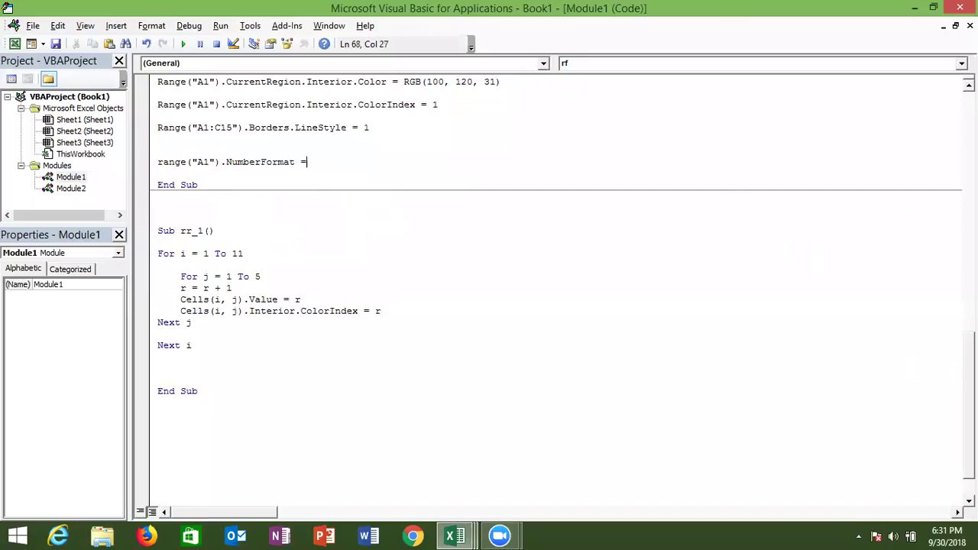
pyautogui.write('"')
pyautogui.write('0.0%')
pyautogui.click(400, 188)
pyautogui.scroll(3, 557, 290)
pyautogui.scroll(8, 557, 290)
pyautogui.scroll(10, 558, 290)
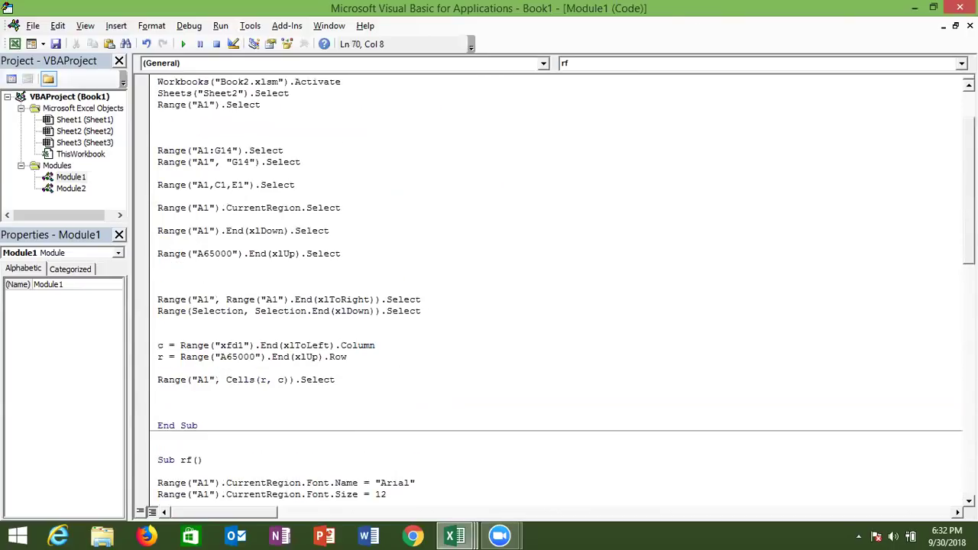
pyautogui.scroll(2, 557, 290)
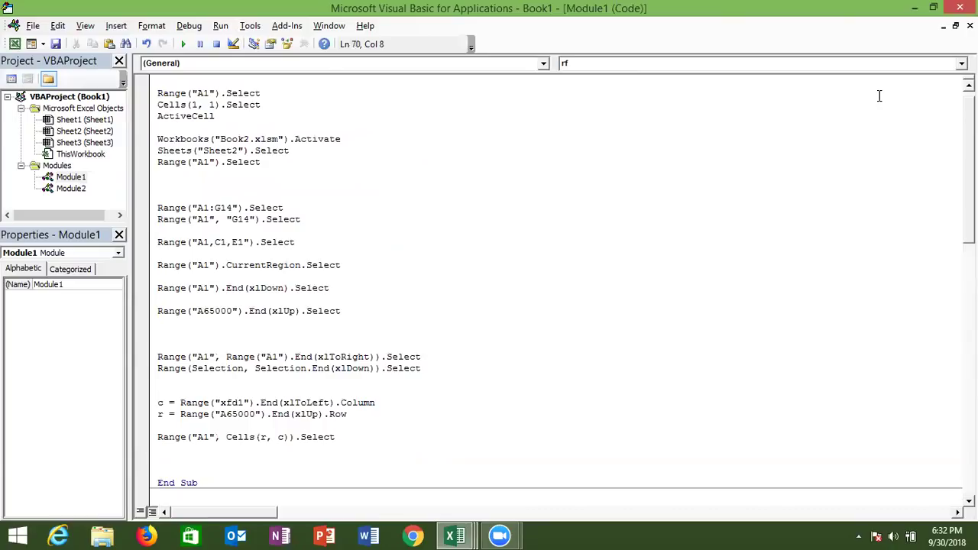